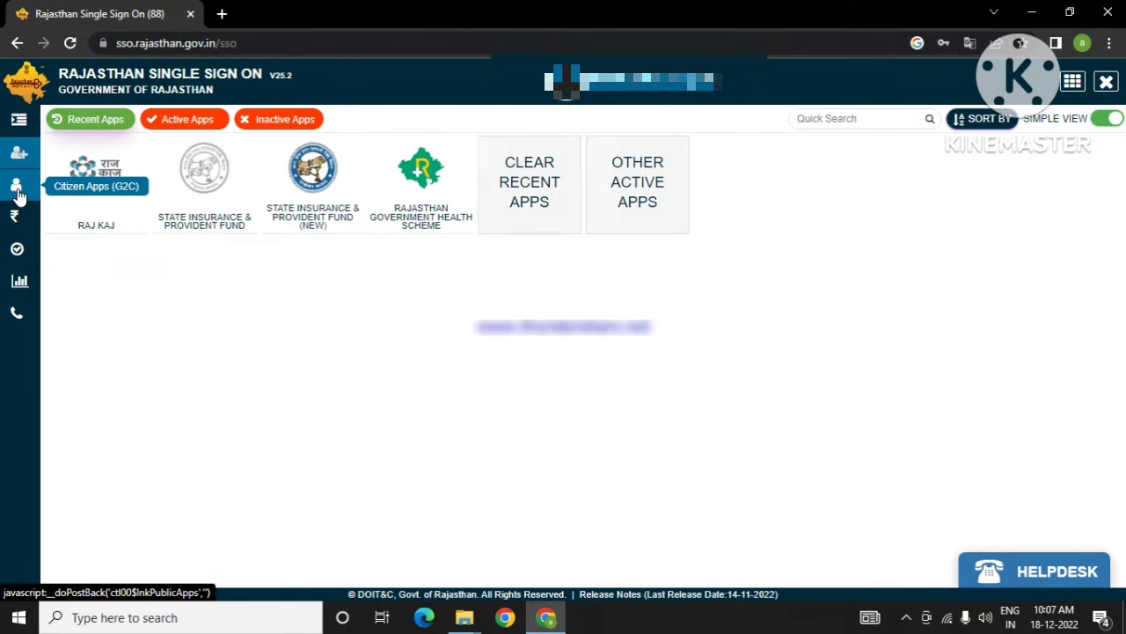
# Step: Show the full application list under Citizen Apps (G2C) and OTHER APPS
pyautogui.click(17, 189)
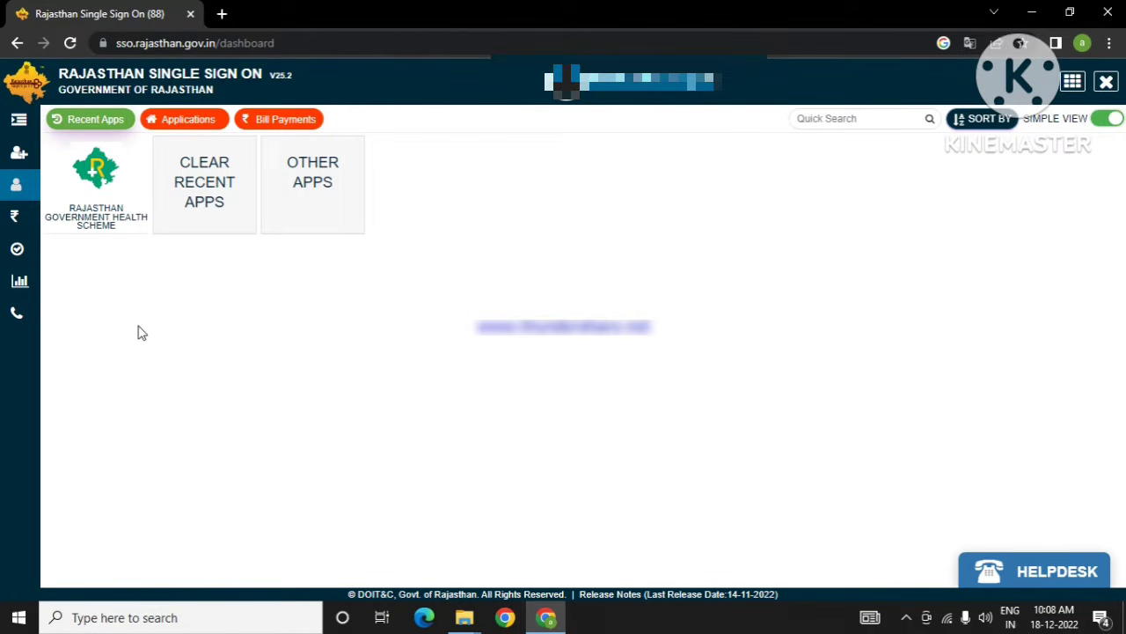
pyautogui.click(316, 194)
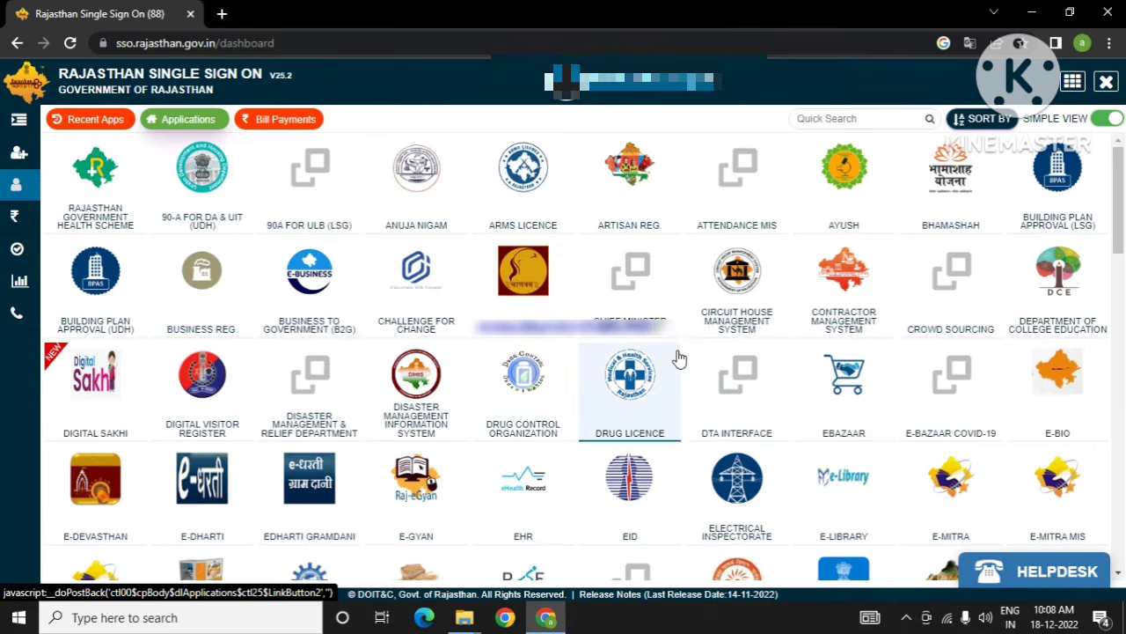
pyautogui.scroll(-3, 676, 359)
pyautogui.scroll(-5, 677, 358)
pyautogui.scroll(8, 678, 358)
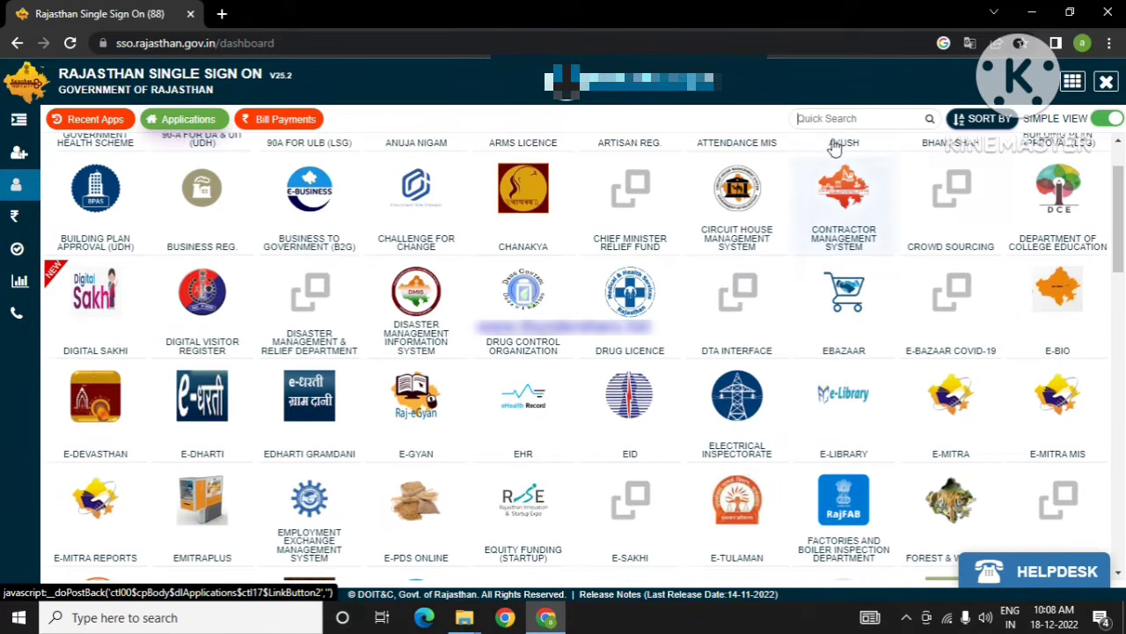
pyautogui.scroll(-3, 766, 290)
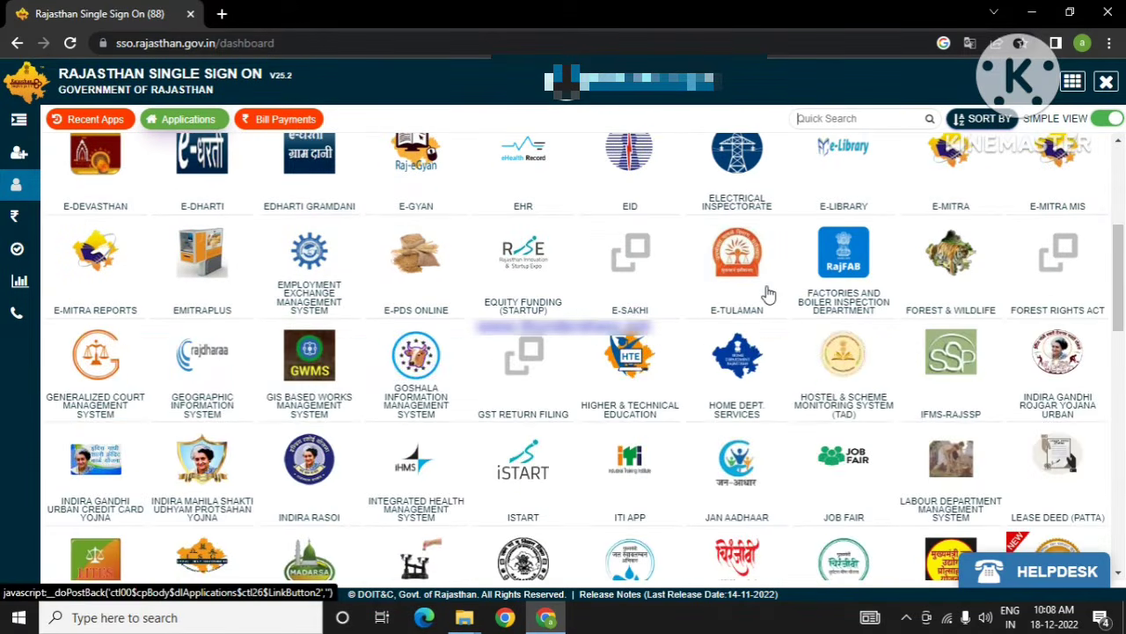
pyautogui.scroll(-6, 767, 291)
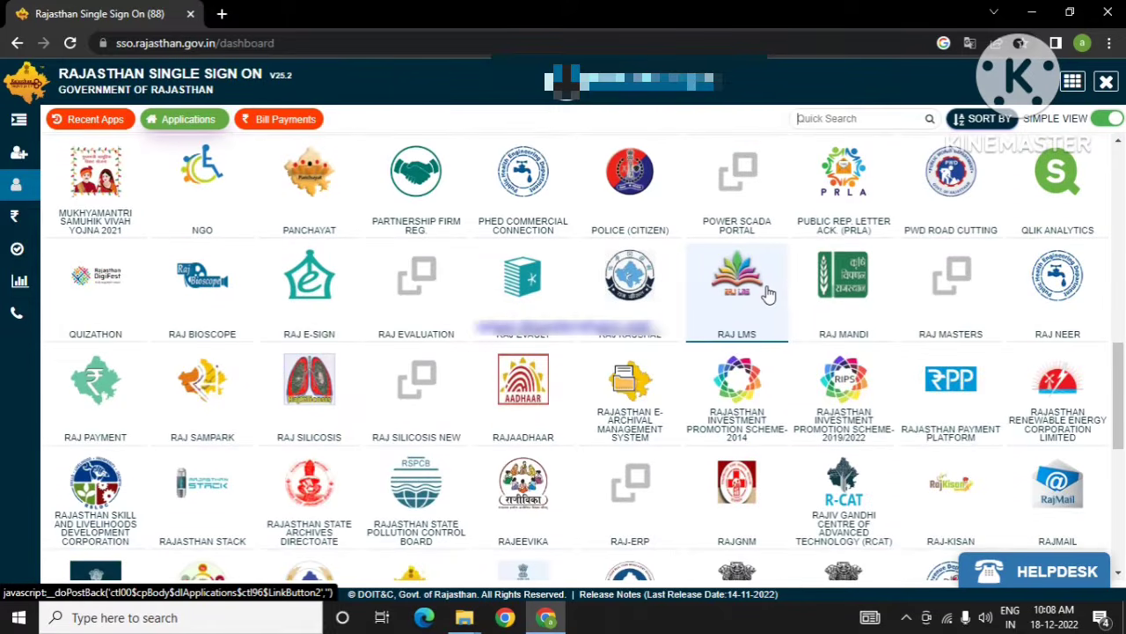
pyautogui.scroll(9, 766, 291)
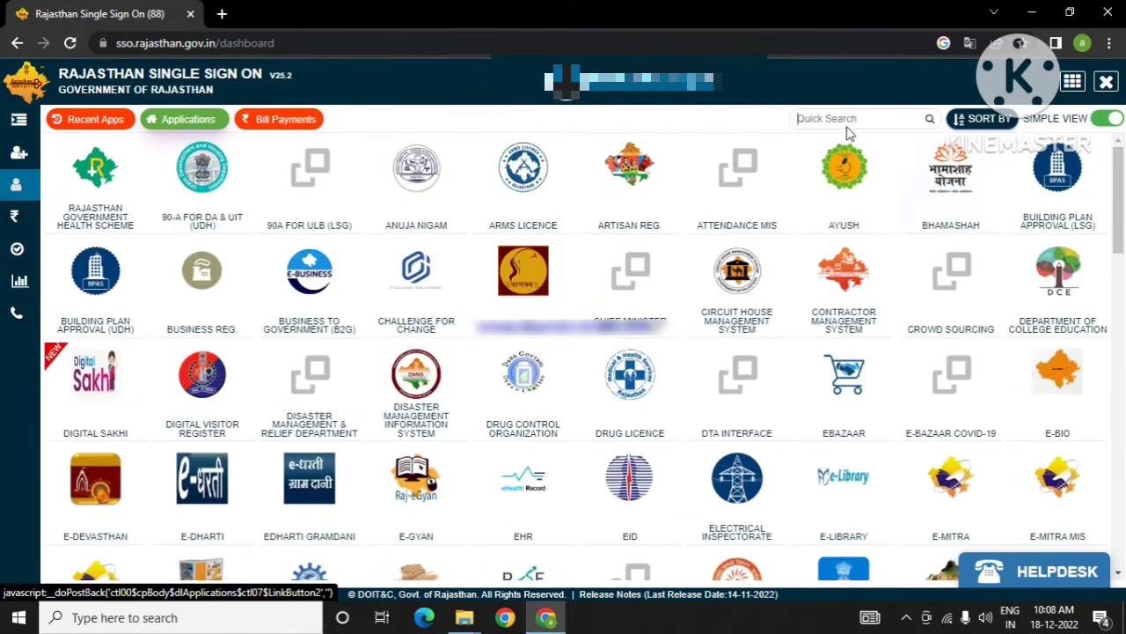
# Step: Search the apps for 'urban services' and pick the suggestion
pyautogui.click(839, 118)
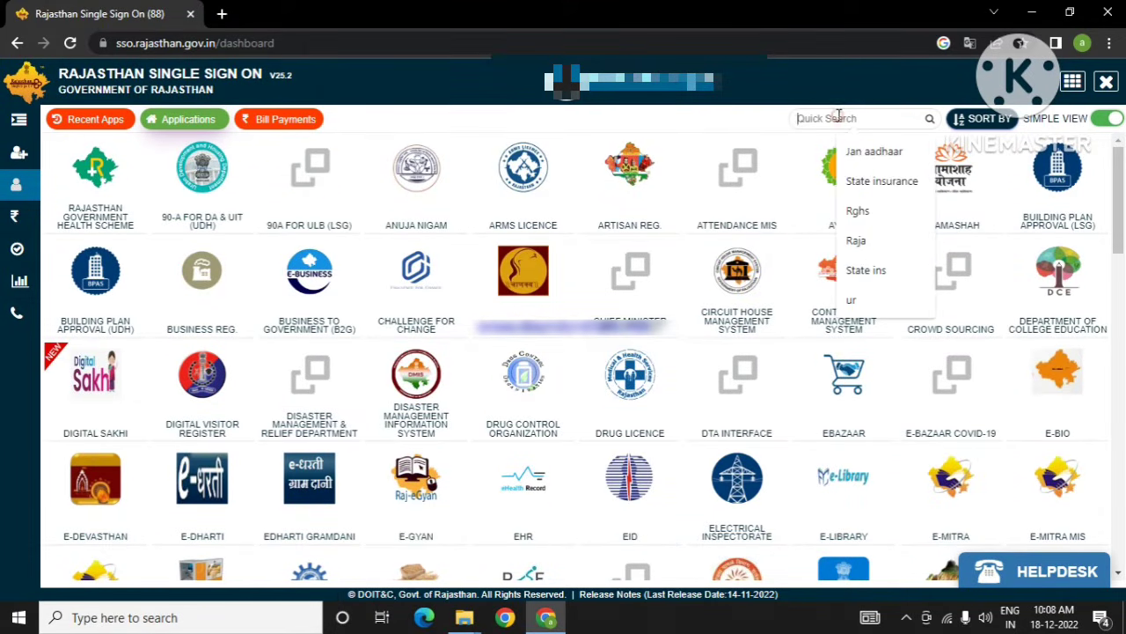
pyautogui.write('urban services')
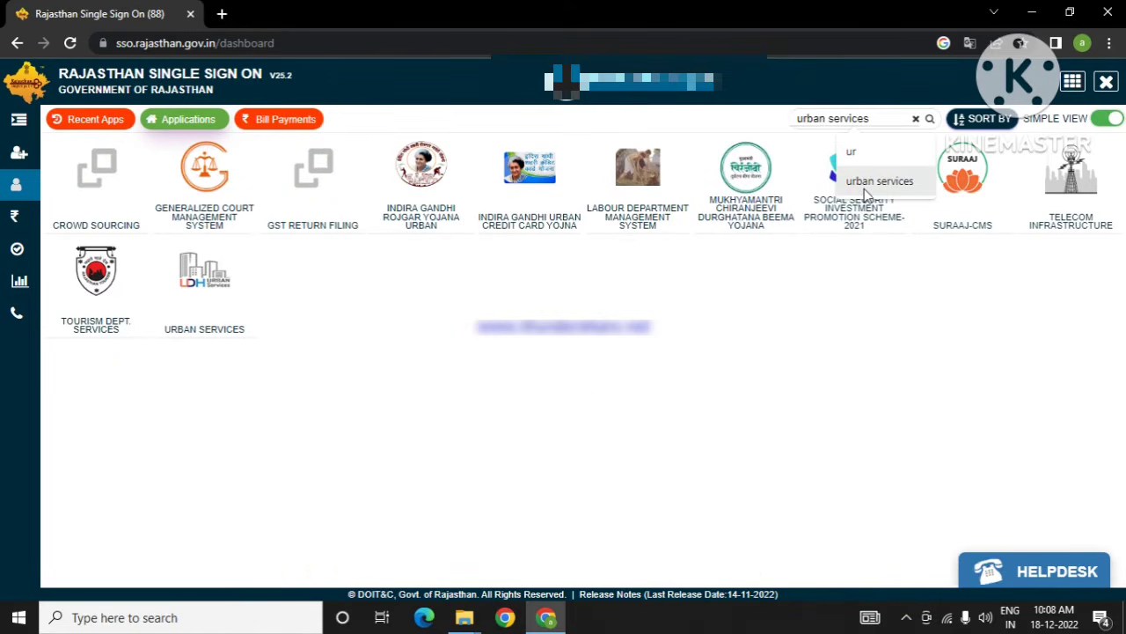
pyautogui.click(868, 182)
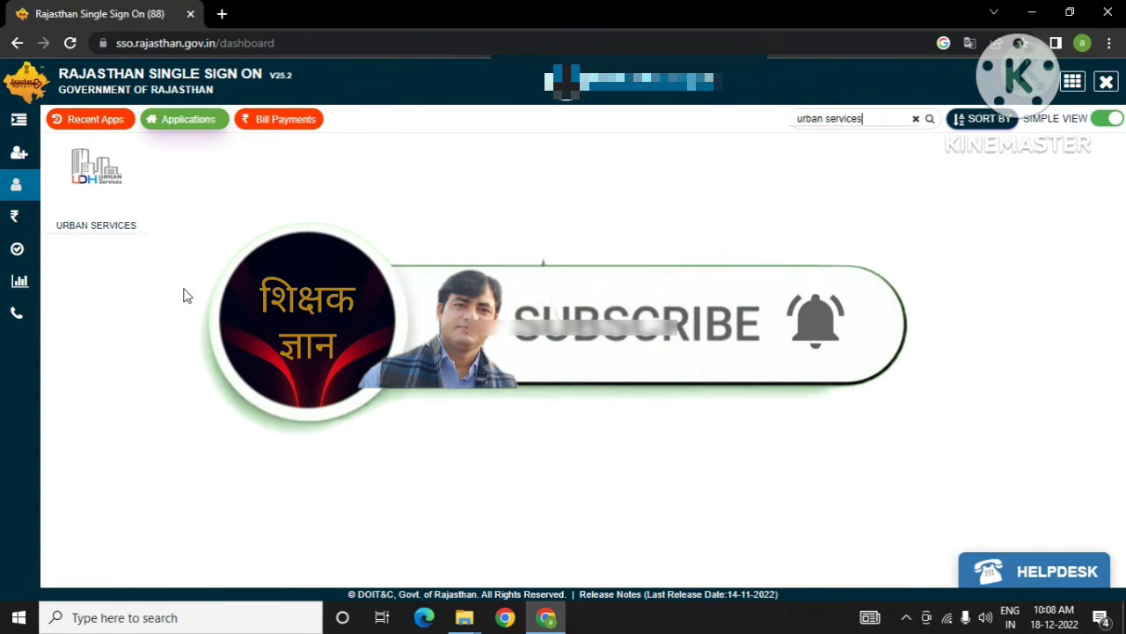
# Step: Launch Urban Services and choose Subscribe on Property ID Creation under Citizen Services
pyautogui.click(115, 188)
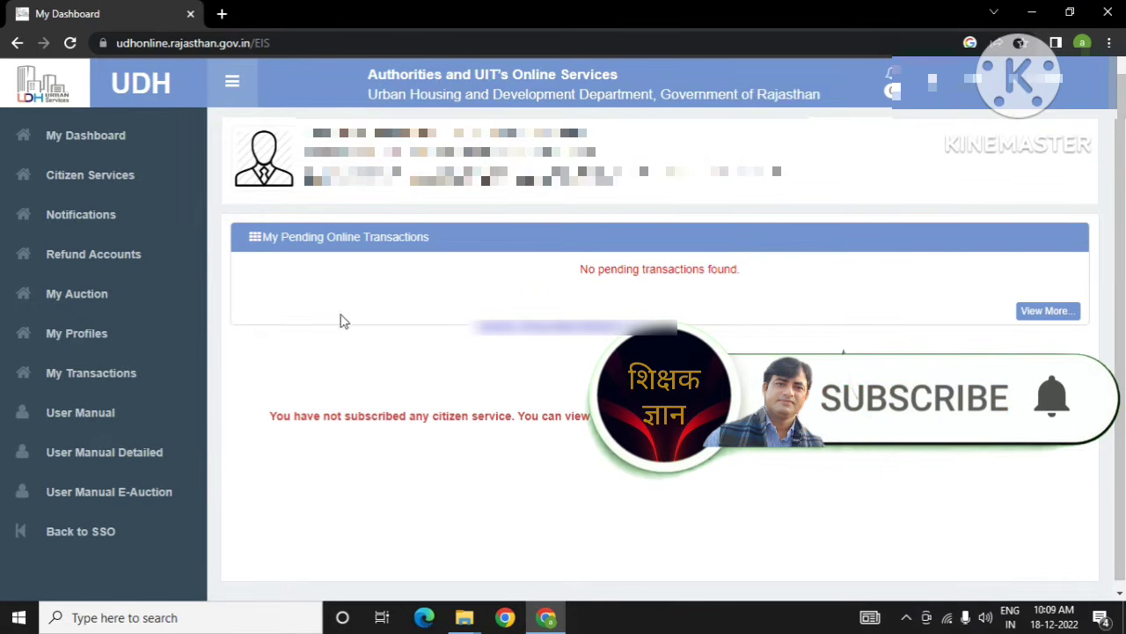
pyautogui.click(103, 179)
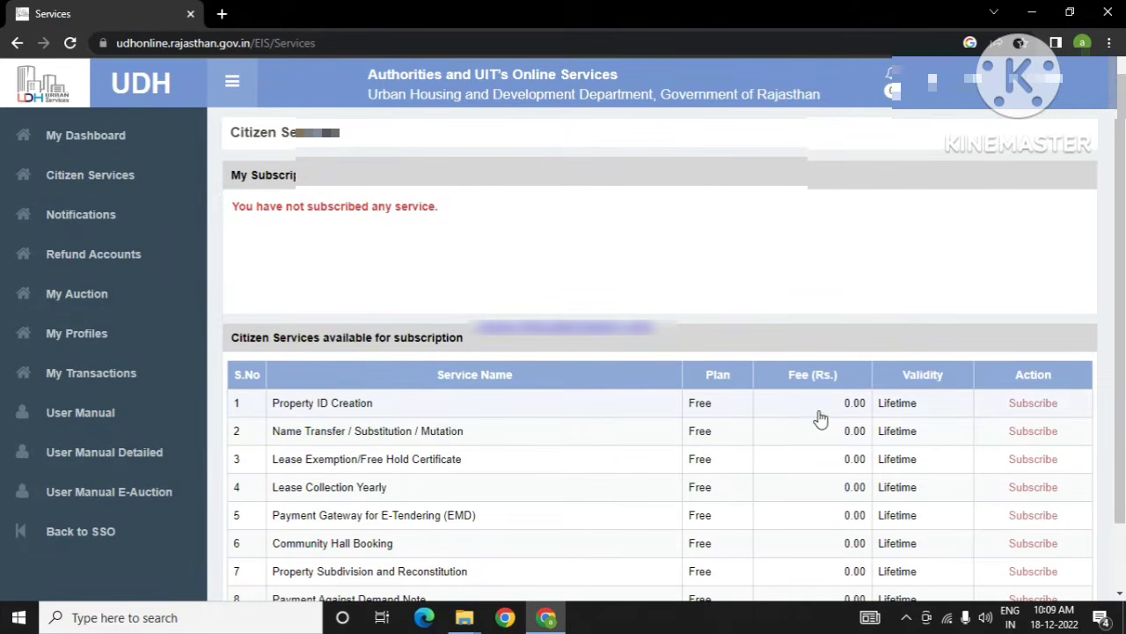
pyautogui.scroll(-2, 786, 445)
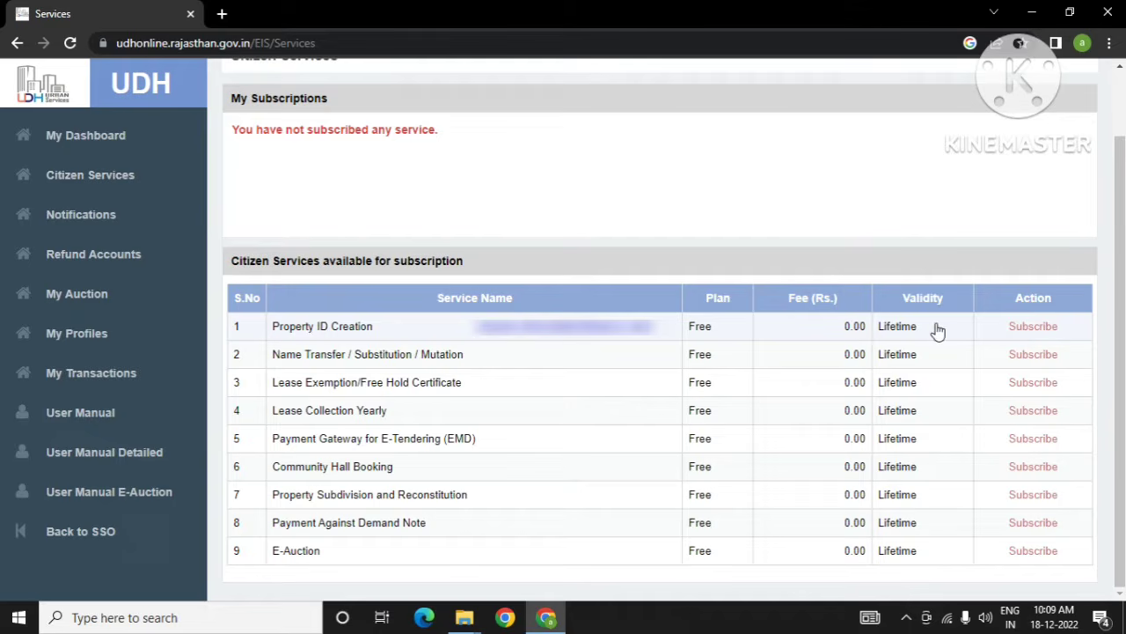
pyautogui.click(1025, 332)
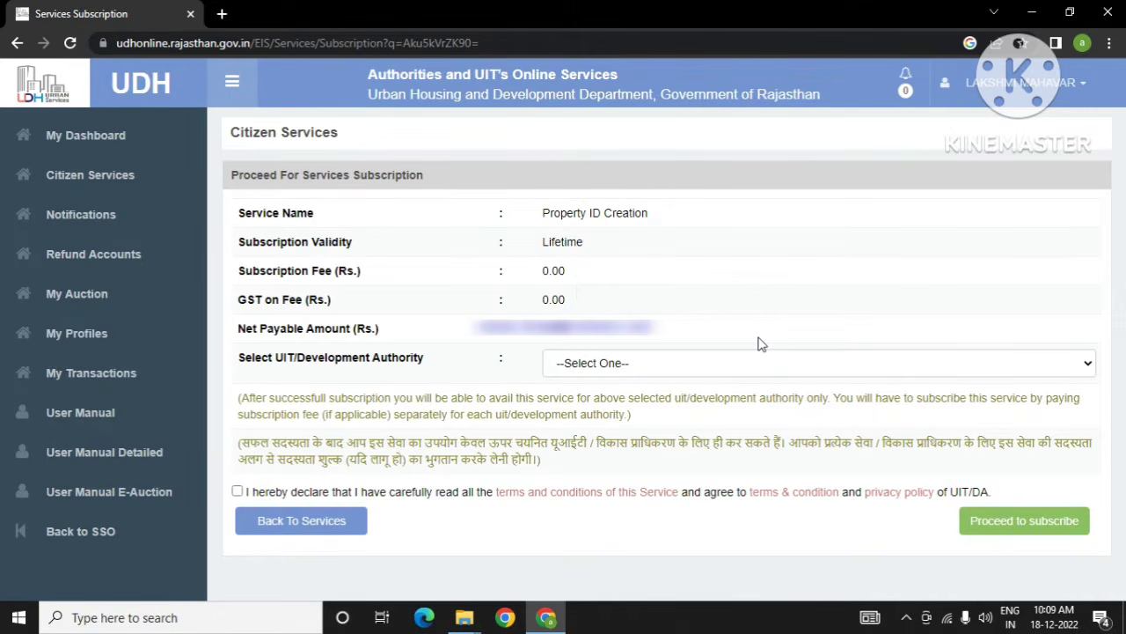
# Step: Subscribe Property ID Creation for UIT, Kota, accepting the declaration and confirming with OK
pyautogui.click(605, 370)
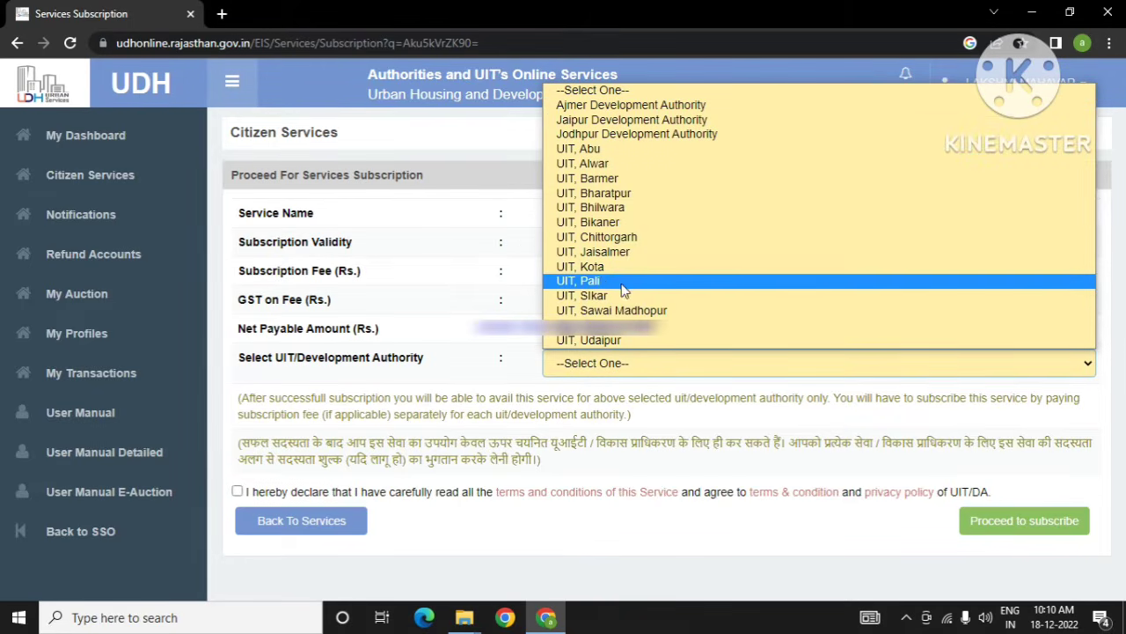
pyautogui.click(601, 269)
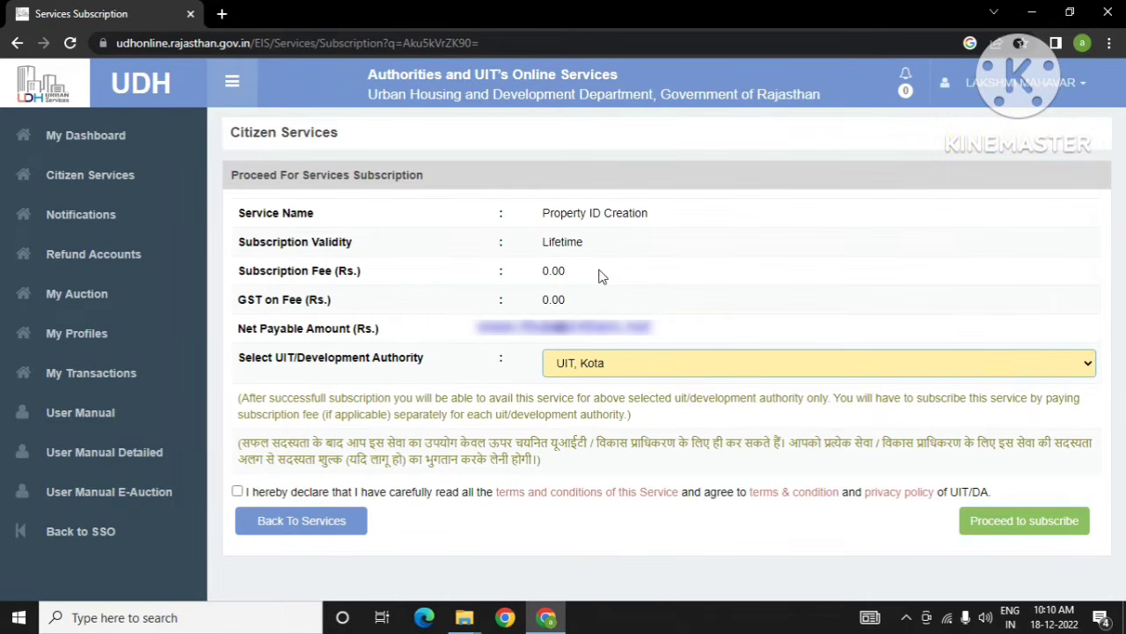
pyautogui.click(240, 494)
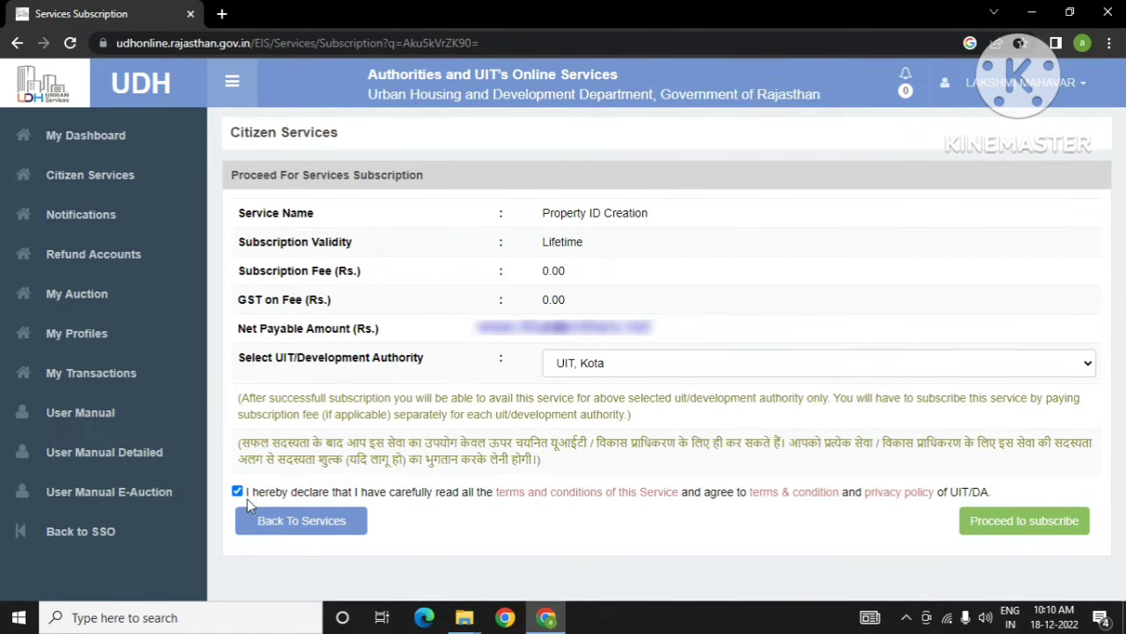
pyautogui.click(1011, 532)
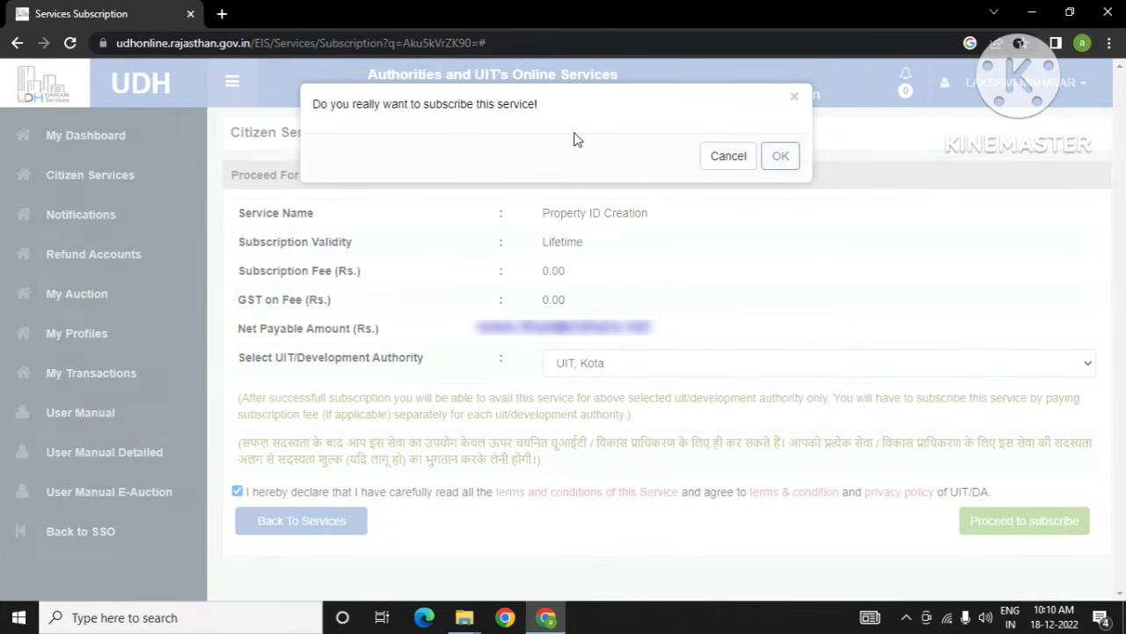
pyautogui.click(778, 159)
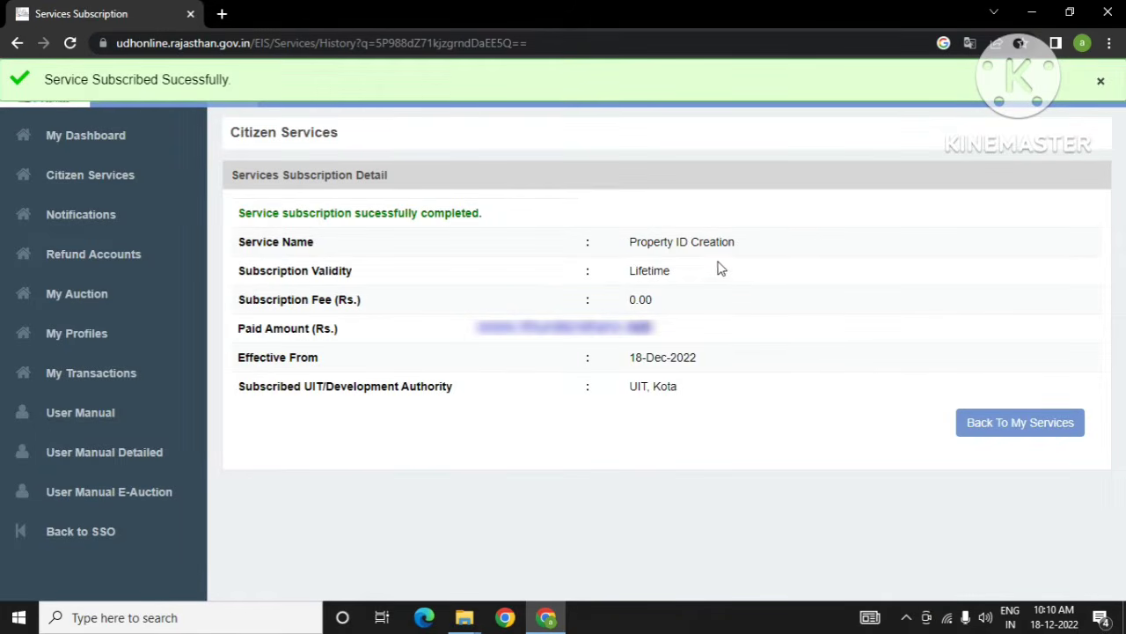
# Step: Check the dashboard's Property ID applications, then proceed on the Property ID Creation subscription
pyautogui.click(1100, 81)
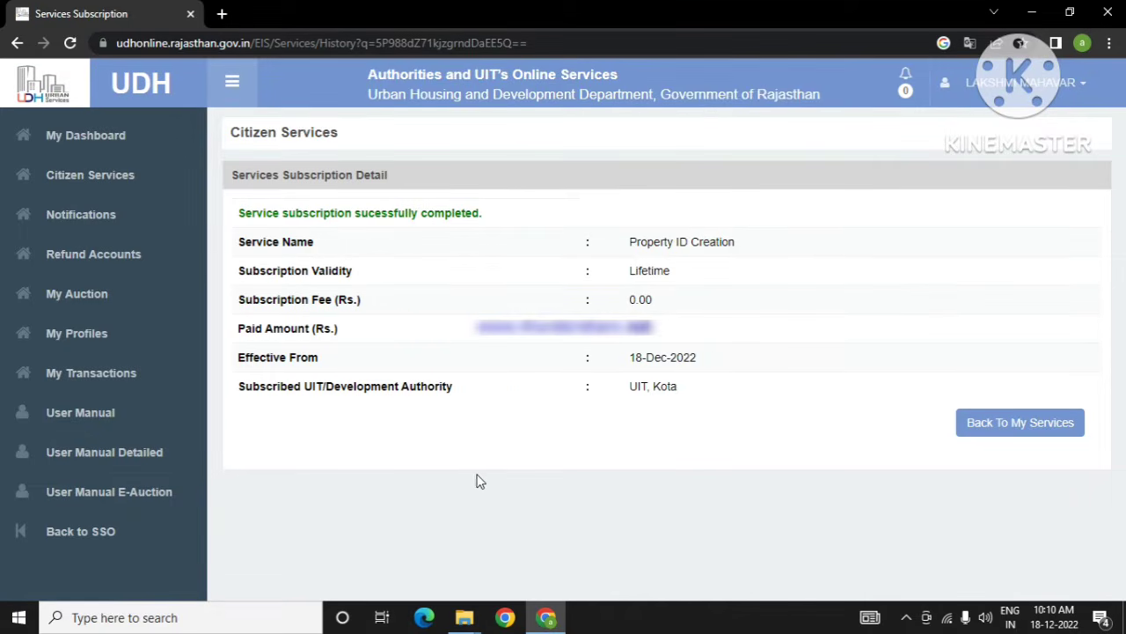
pyautogui.click(101, 151)
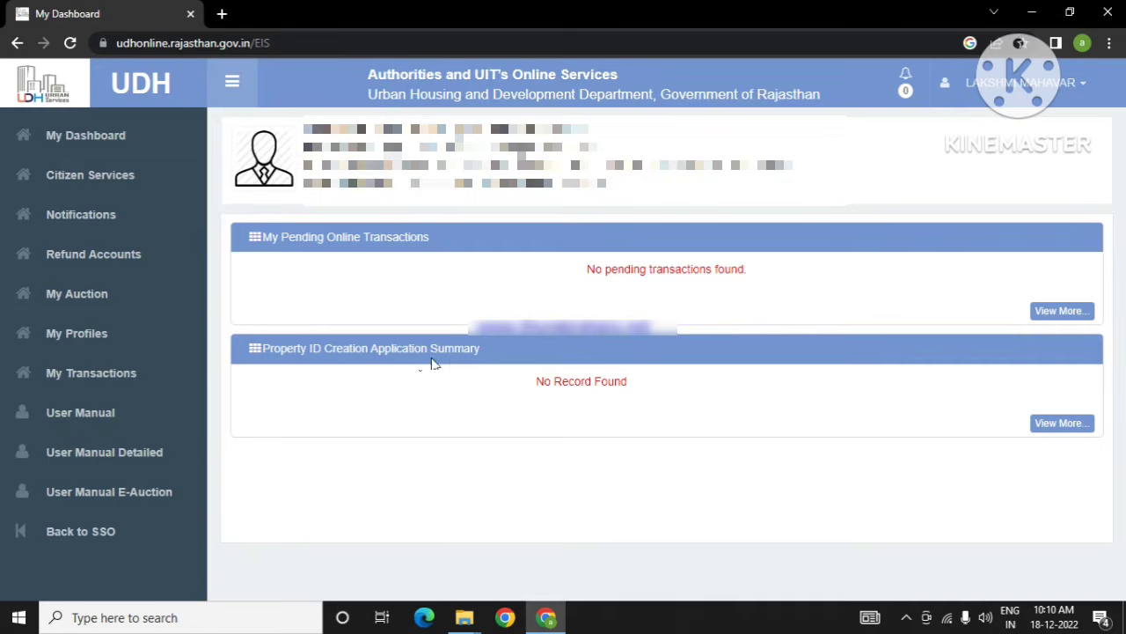
pyautogui.click(1070, 426)
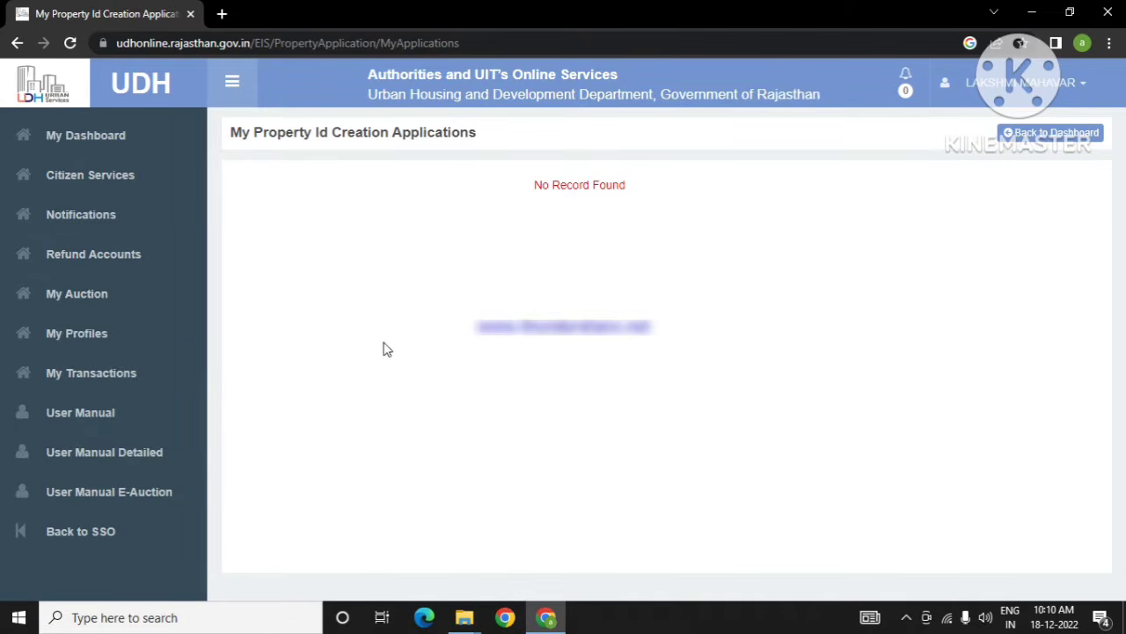
pyautogui.click(88, 181)
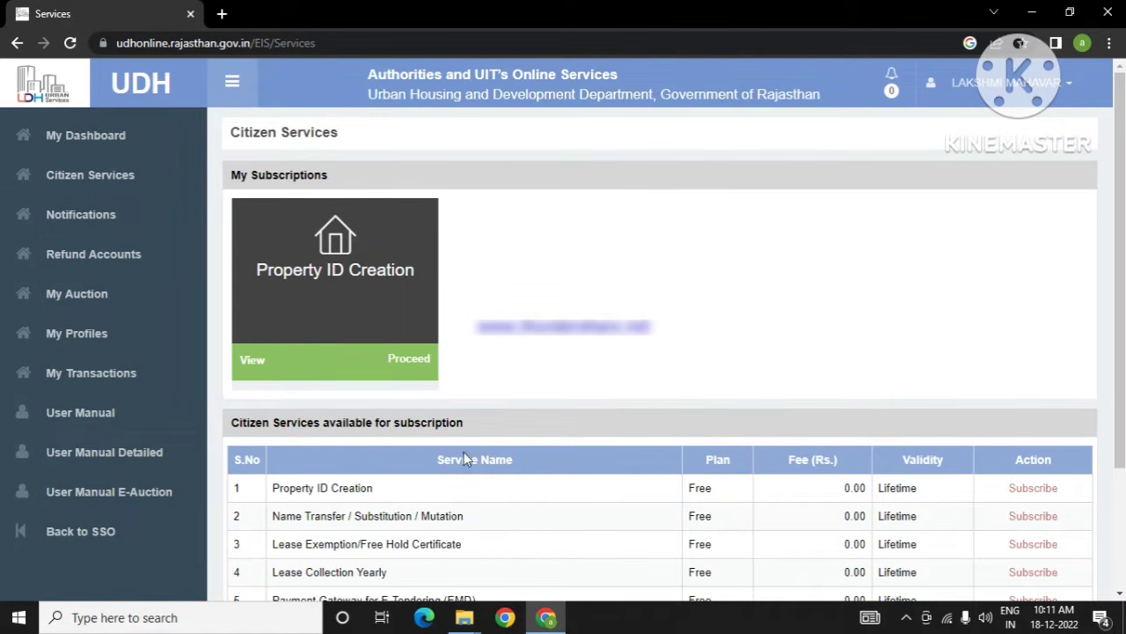
pyautogui.click(410, 360)
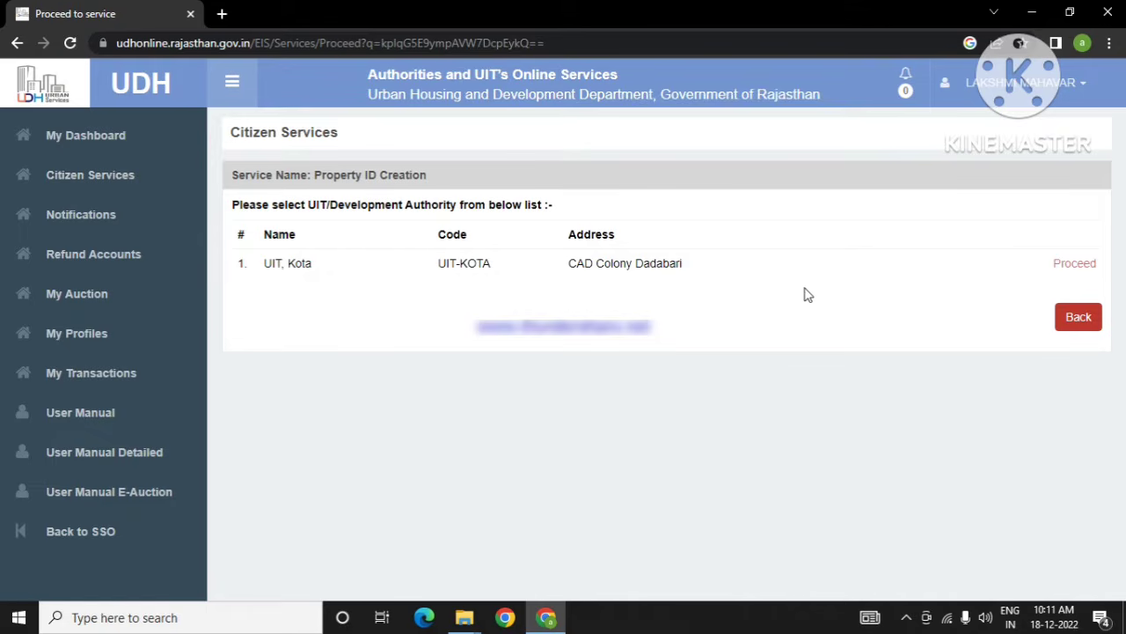
# Step: Start a UIT, Kota Property ID application with property type Plot
pyautogui.click(1072, 270)
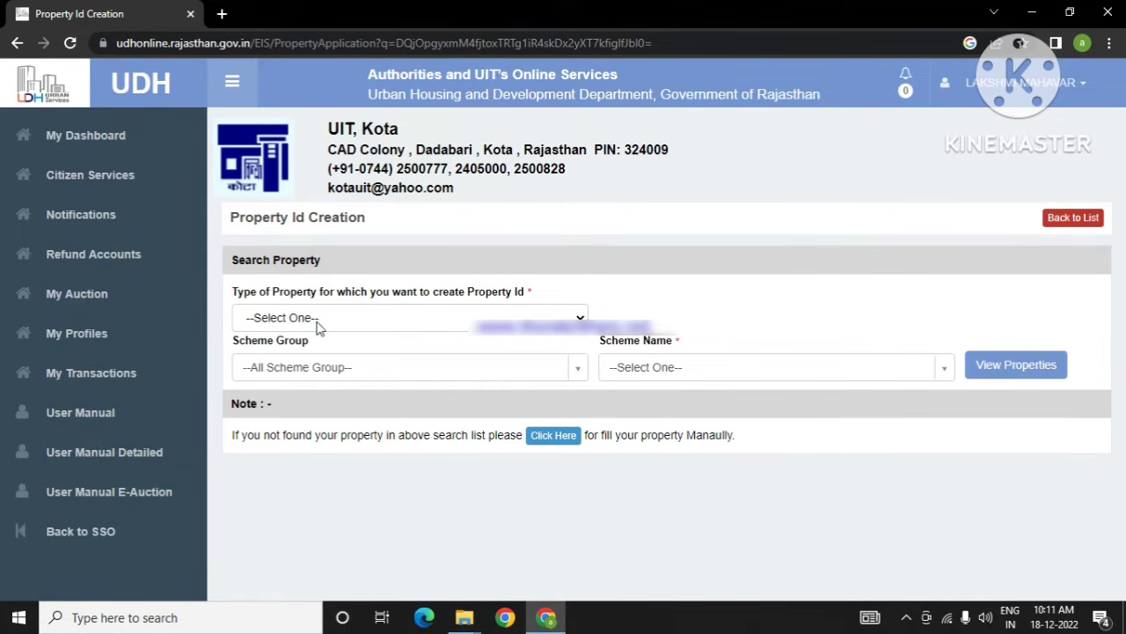
pyautogui.click(574, 318)
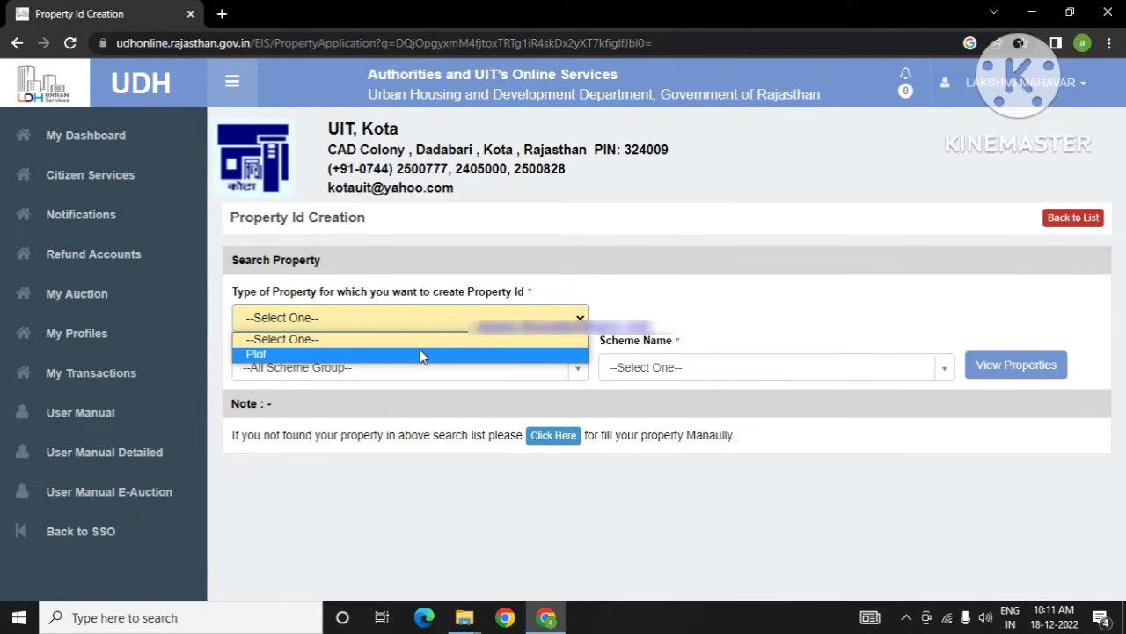
pyautogui.click(420, 354)
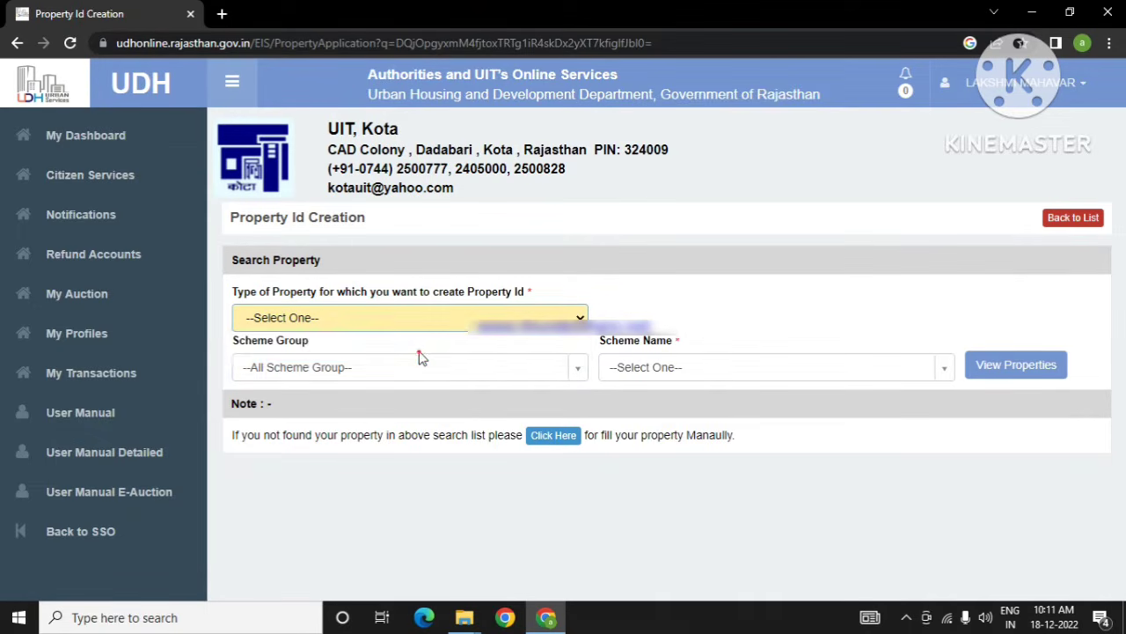
# Step: Browse the scheme group list without choosing, then opt to fill the property manually
pyautogui.click(574, 371)
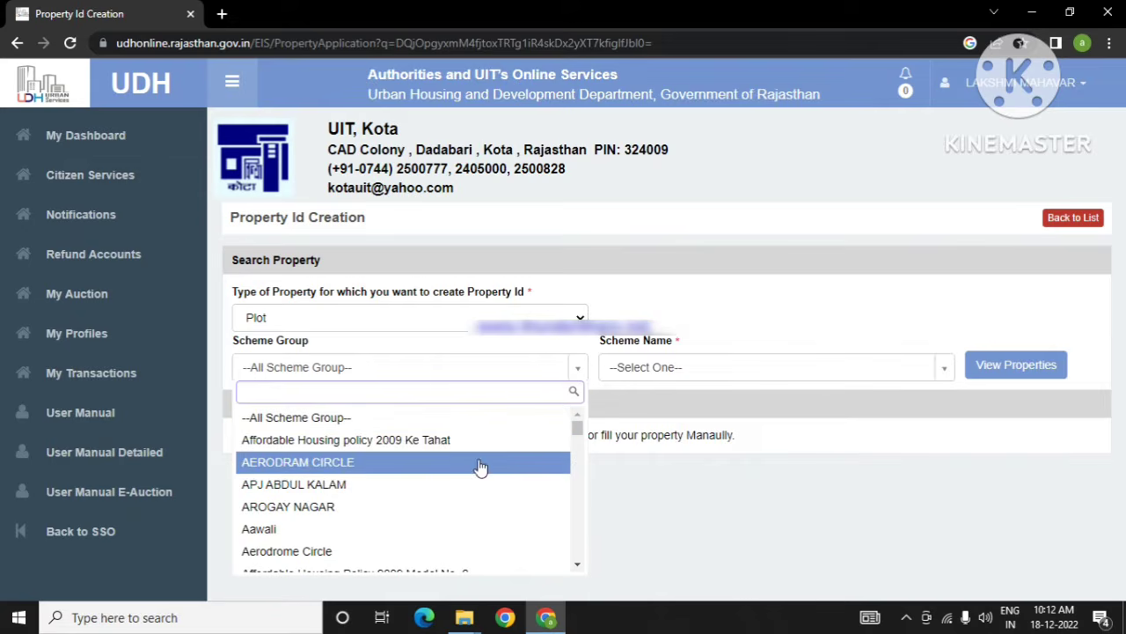
pyautogui.scroll(-5, 470, 498)
pyautogui.scroll(1, 473, 503)
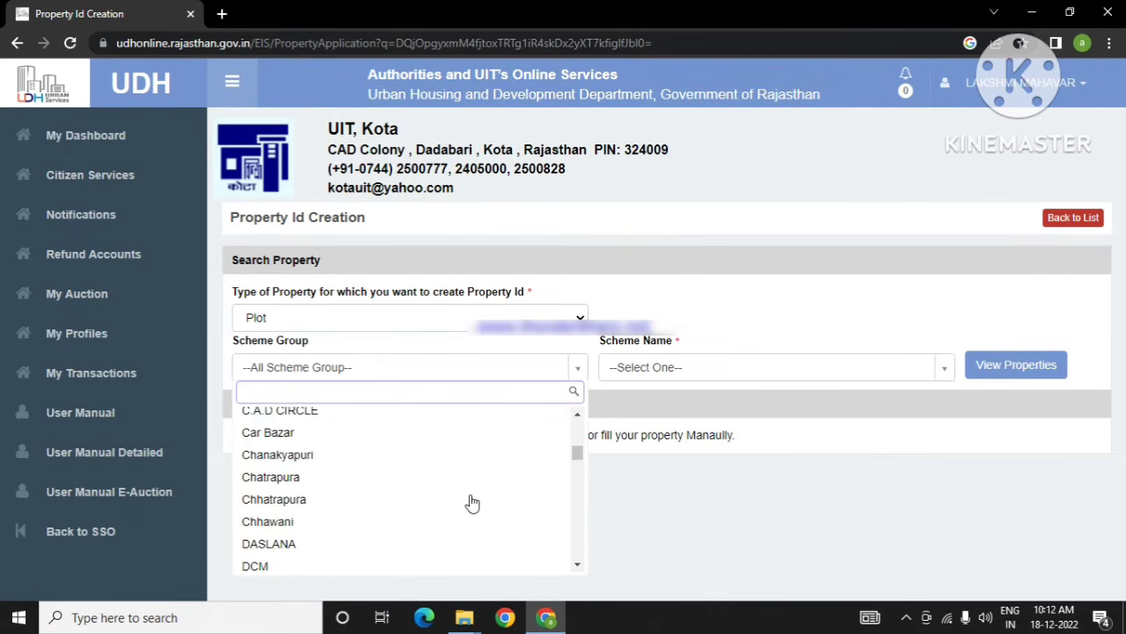
pyautogui.scroll(-6, 473, 502)
pyautogui.scroll(6, 473, 502)
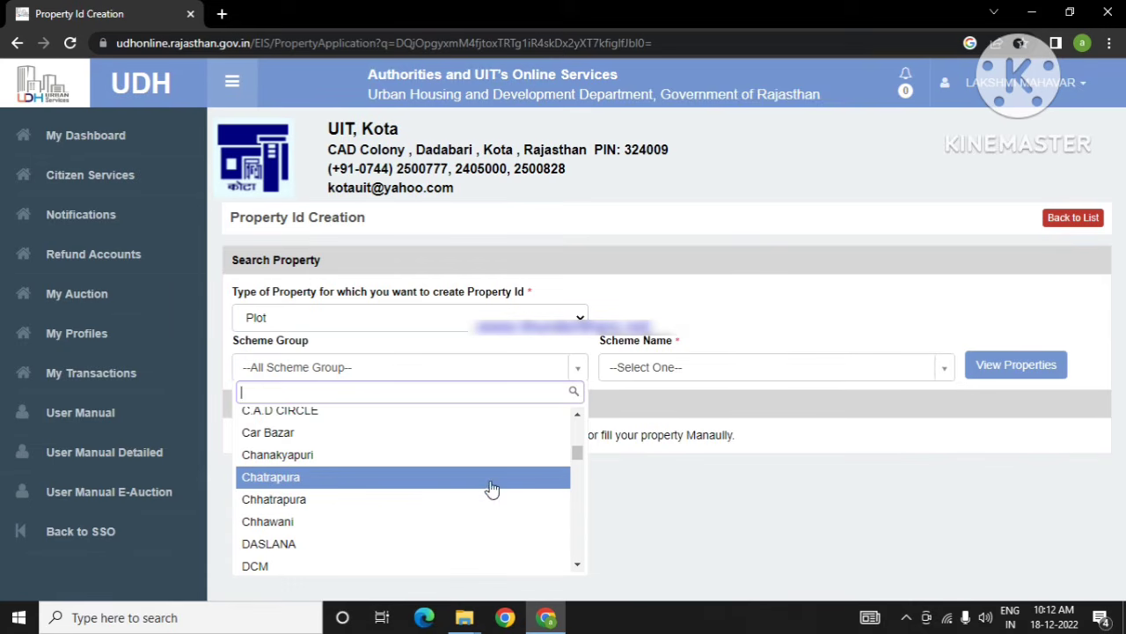
pyautogui.moveTo(573, 460); pyautogui.dragTo(574, 497)
pyautogui.scroll(1, 455, 499)
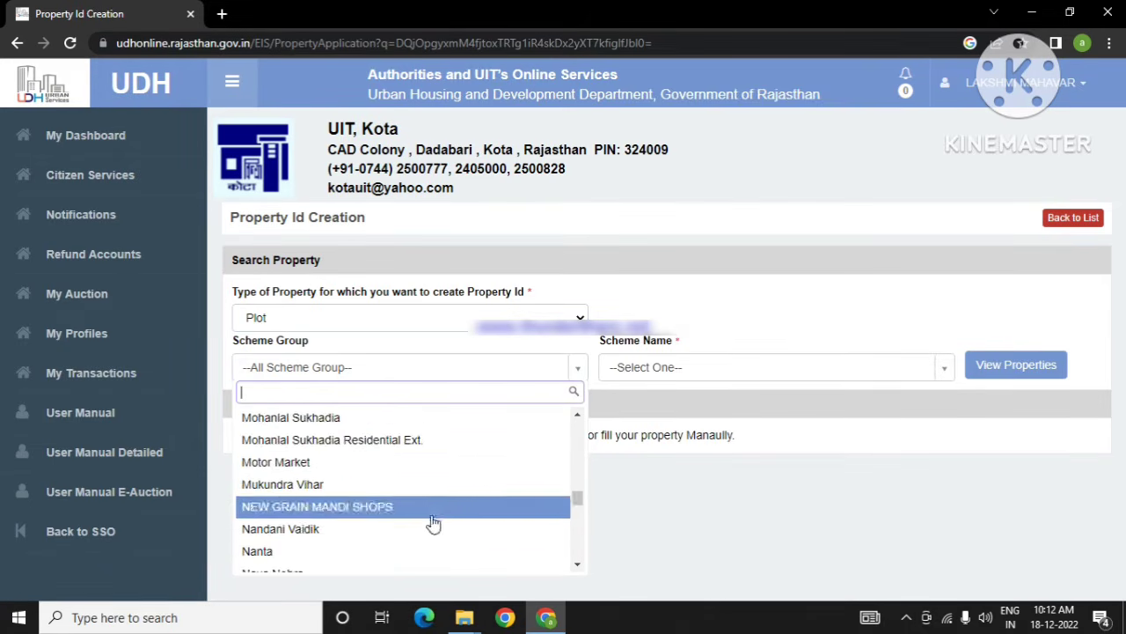
pyautogui.click(450, 361)
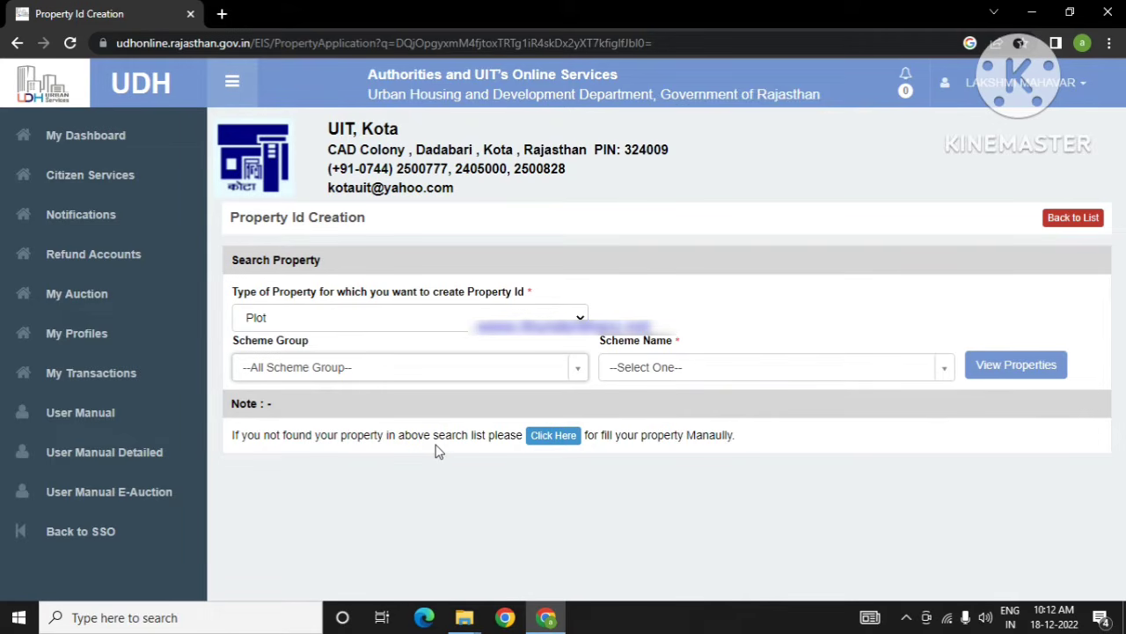
pyautogui.click(554, 436)
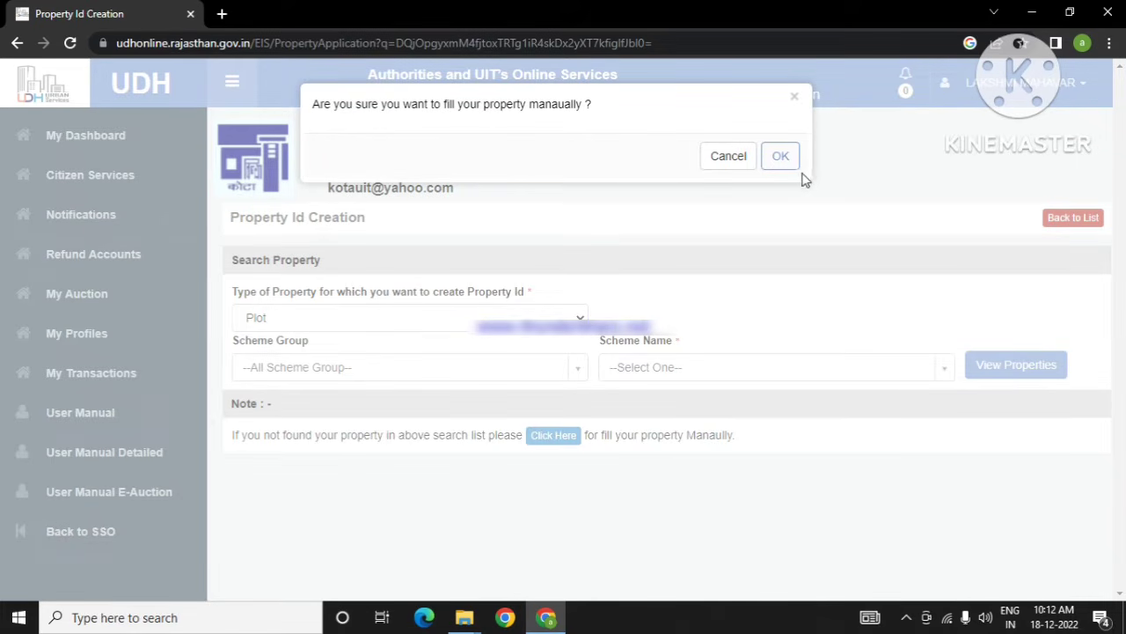
pyautogui.click(780, 156)
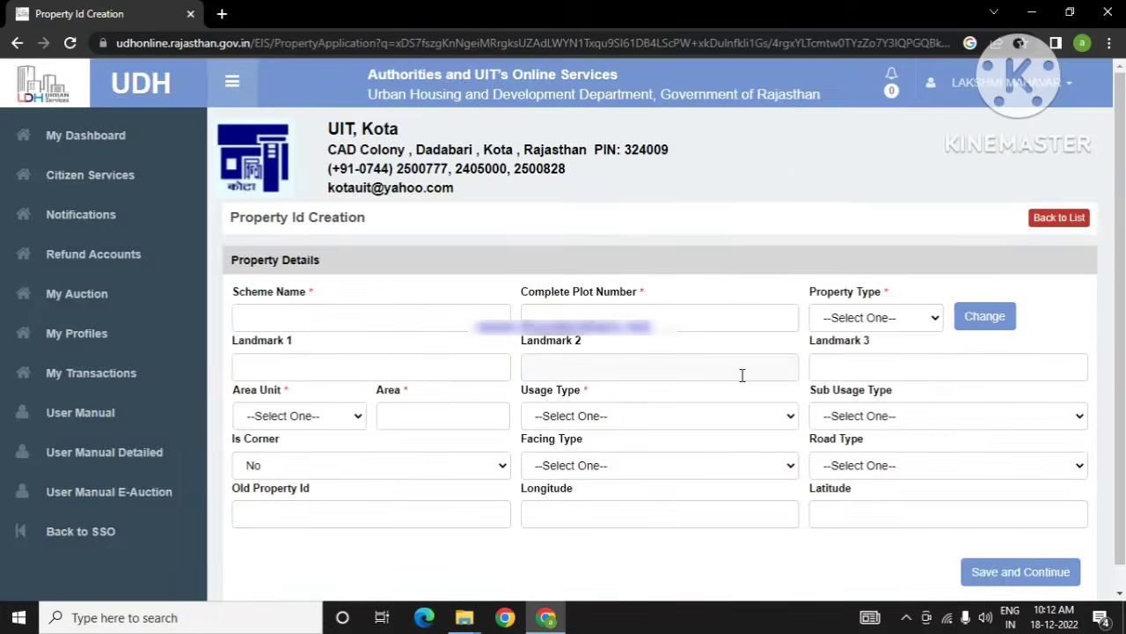
pyautogui.scroll(-1, 750, 355)
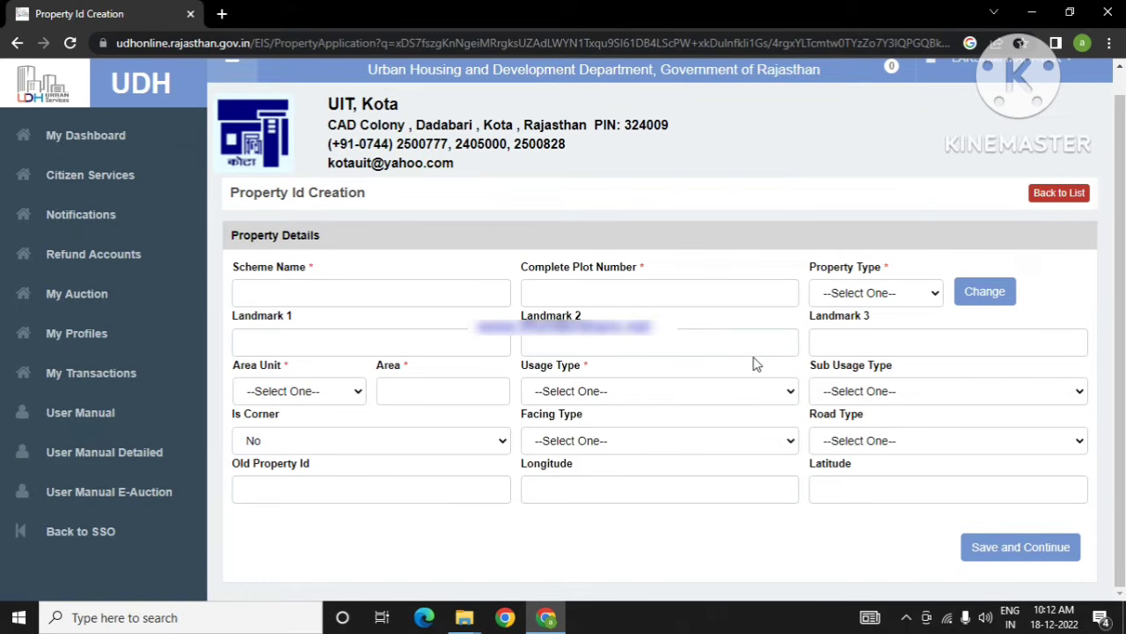
pyautogui.click(330, 301)
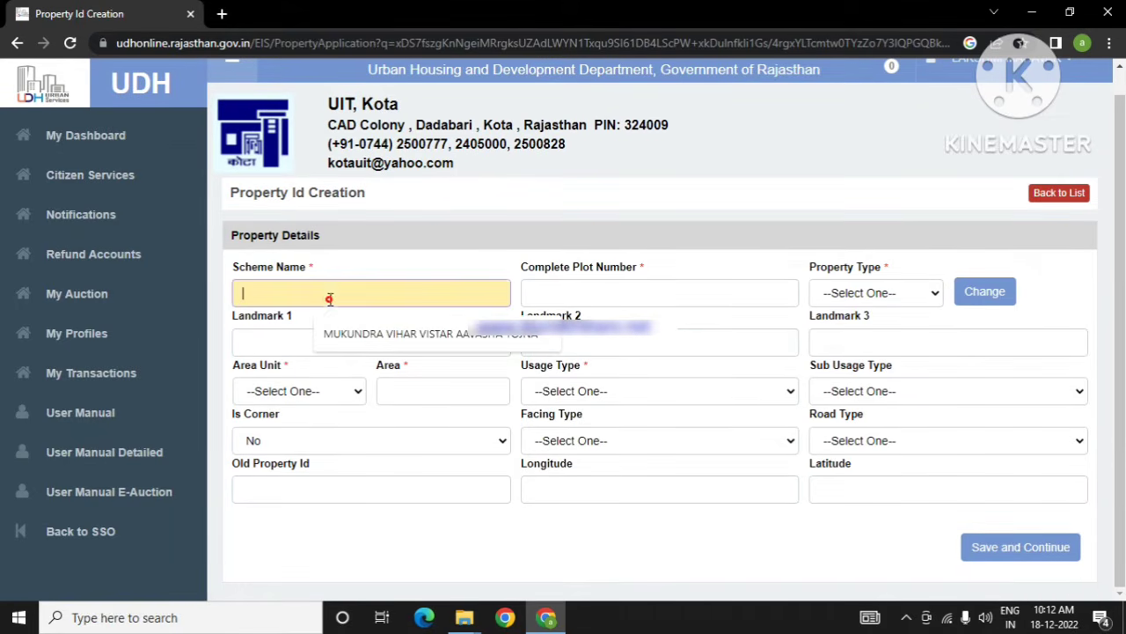
pyautogui.click(373, 334)
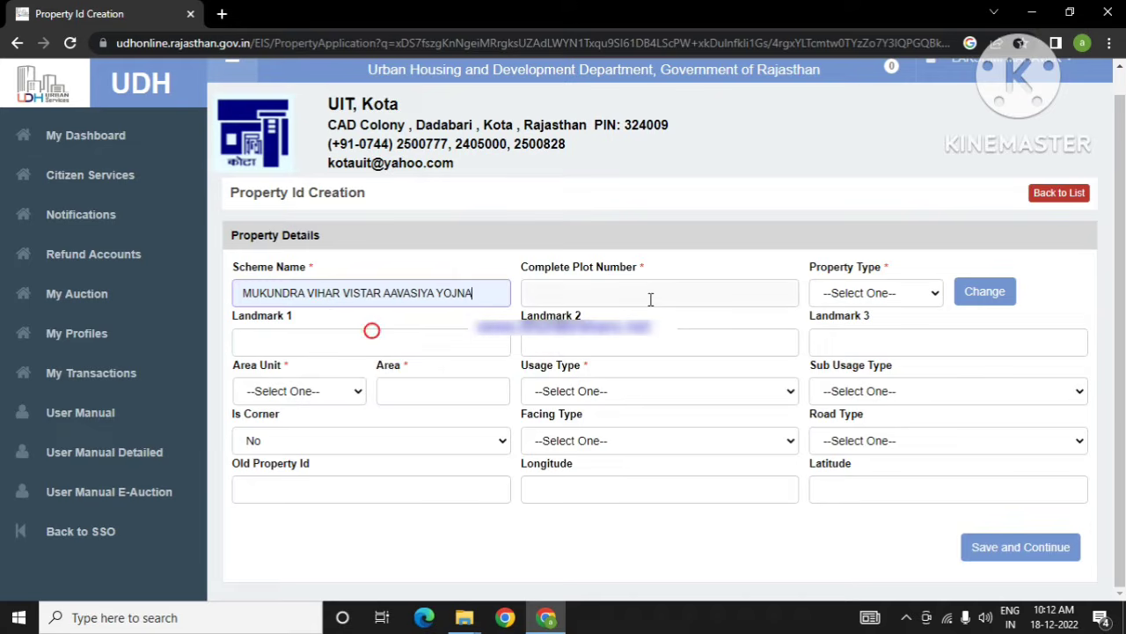
pyautogui.click(649, 294)
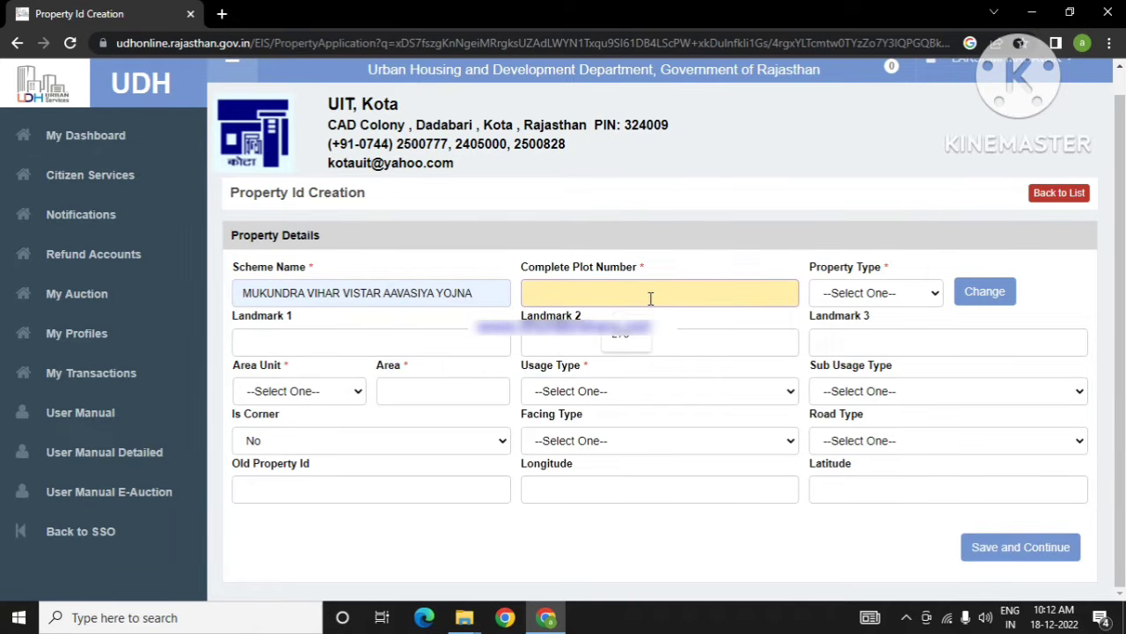
pyautogui.write('281')
pyautogui.click(850, 299)
pyautogui.click(852, 327)
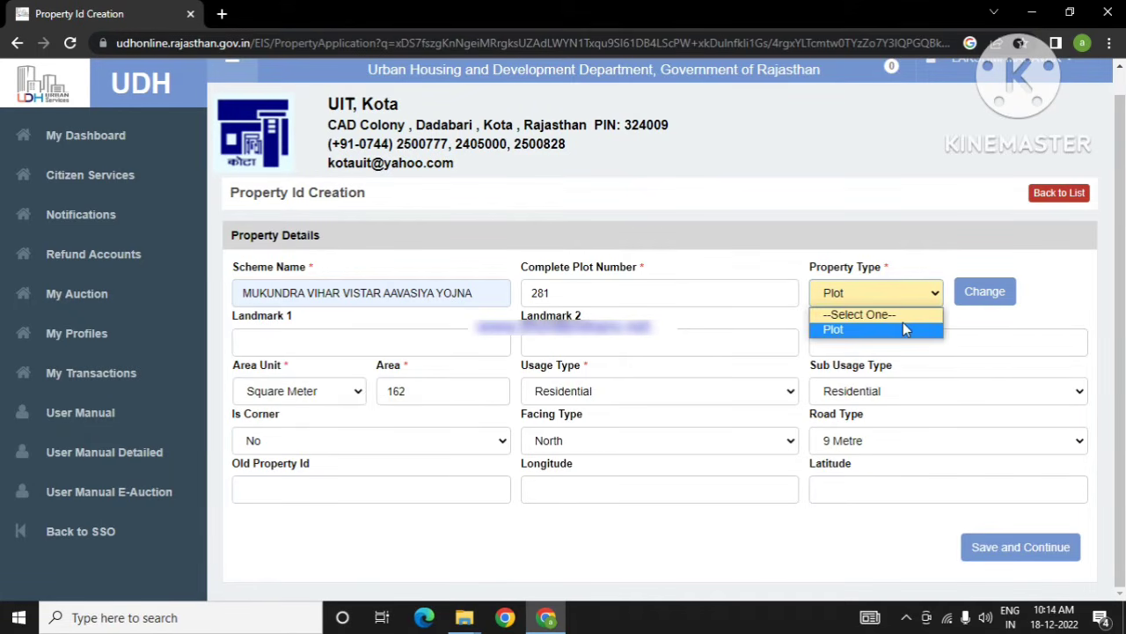
pyautogui.click(902, 324)
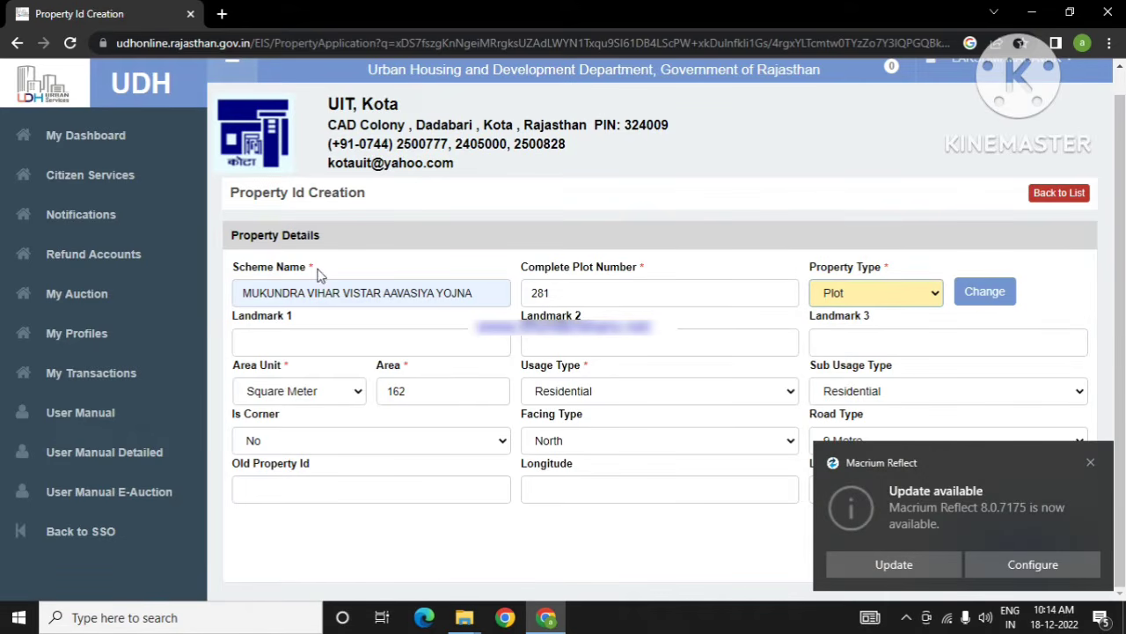
pyautogui.click(1091, 463)
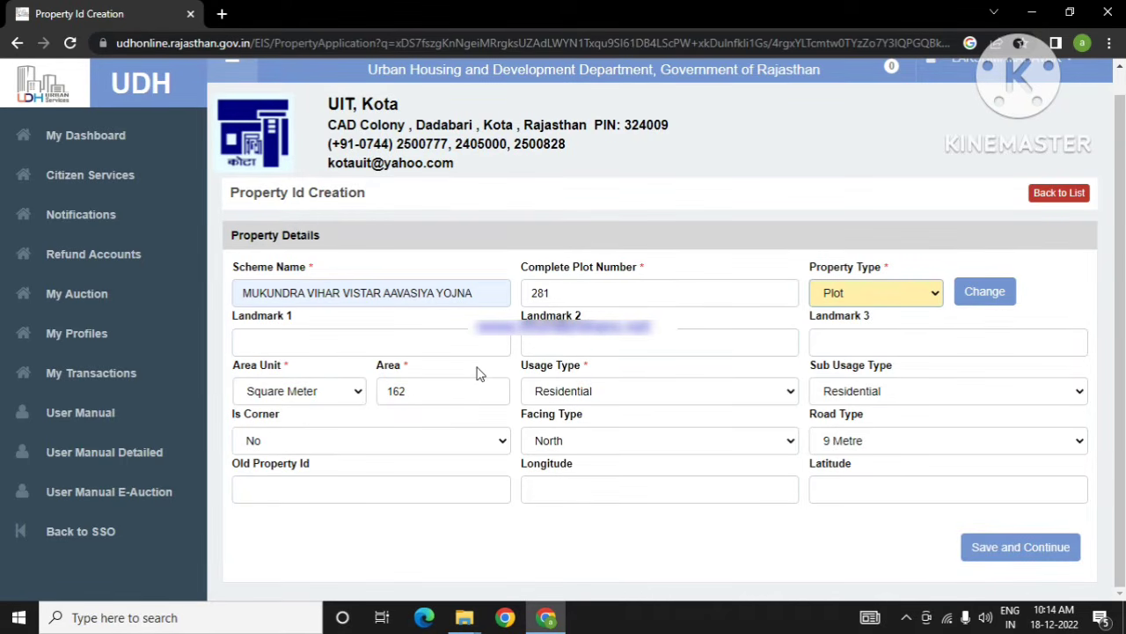
# Step: Set area unit Square Meter, usage Residential and sub usage Residential
pyautogui.click(355, 395)
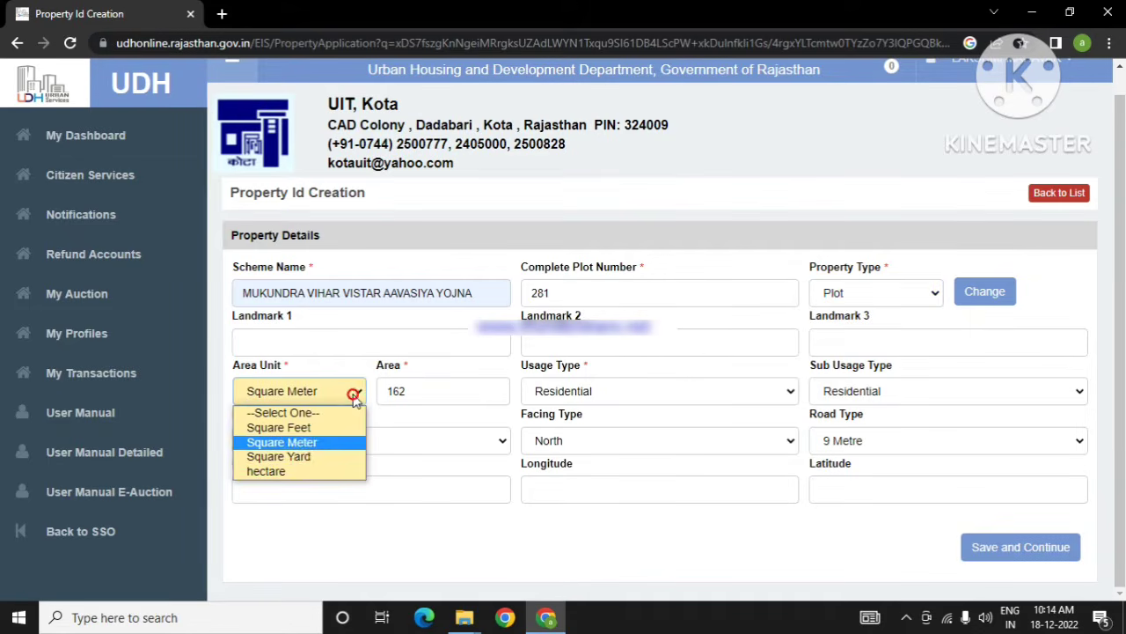
pyautogui.click(331, 440)
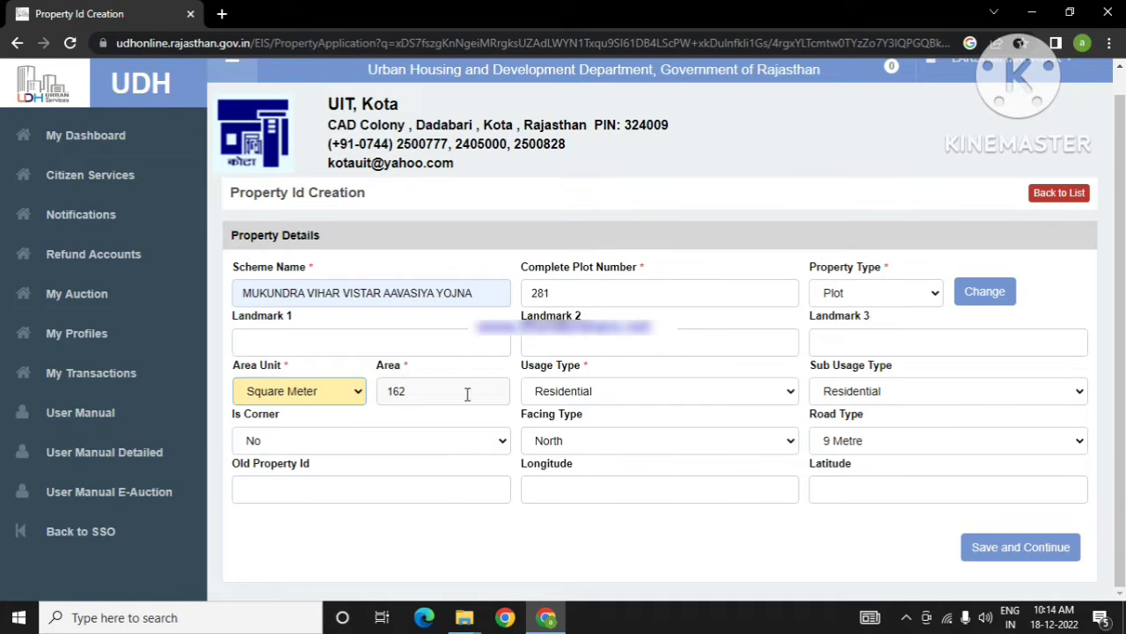
pyautogui.click(789, 398)
pyautogui.moveTo(791, 279); pyautogui.dragTo(789, 321)
pyautogui.click(628, 300)
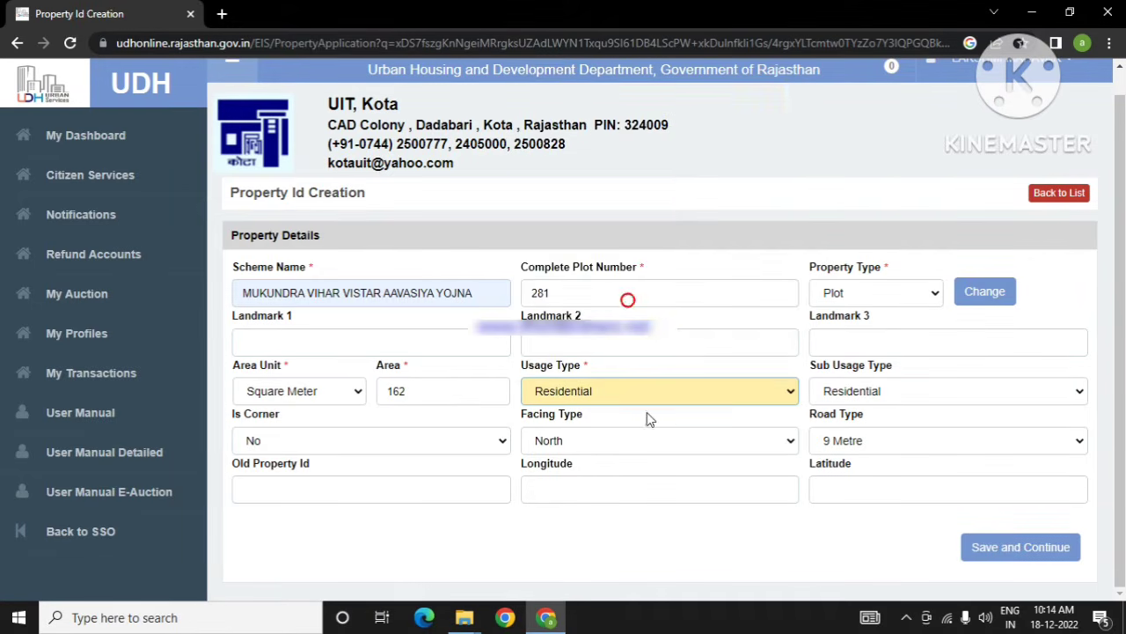
pyautogui.click(1051, 394)
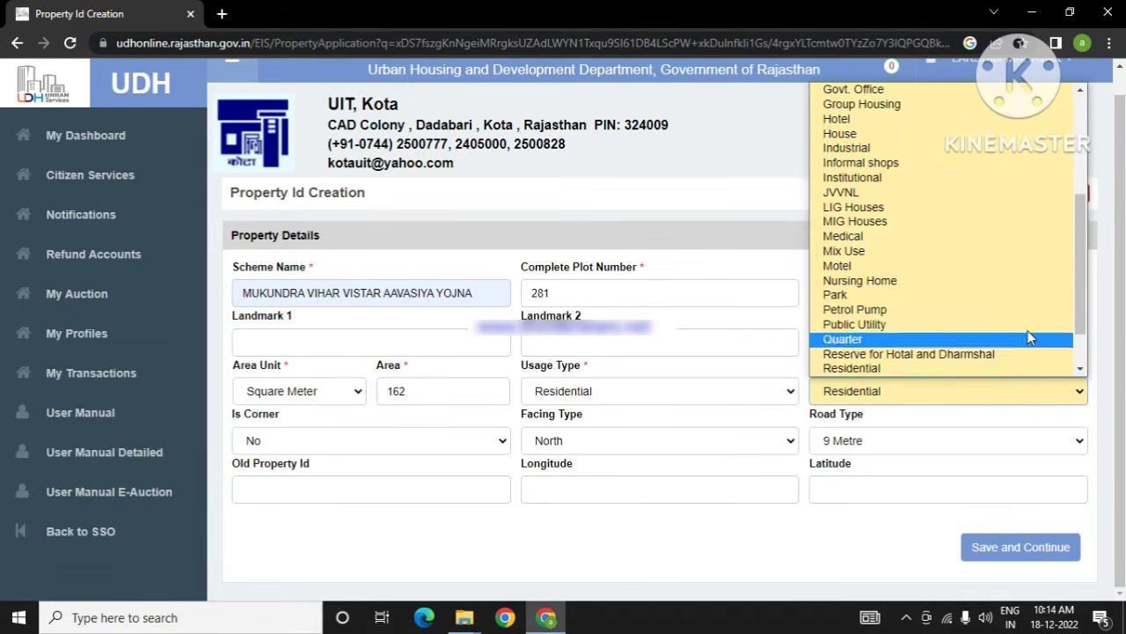
pyautogui.moveTo(1079, 305); pyautogui.dragTo(1084, 350)
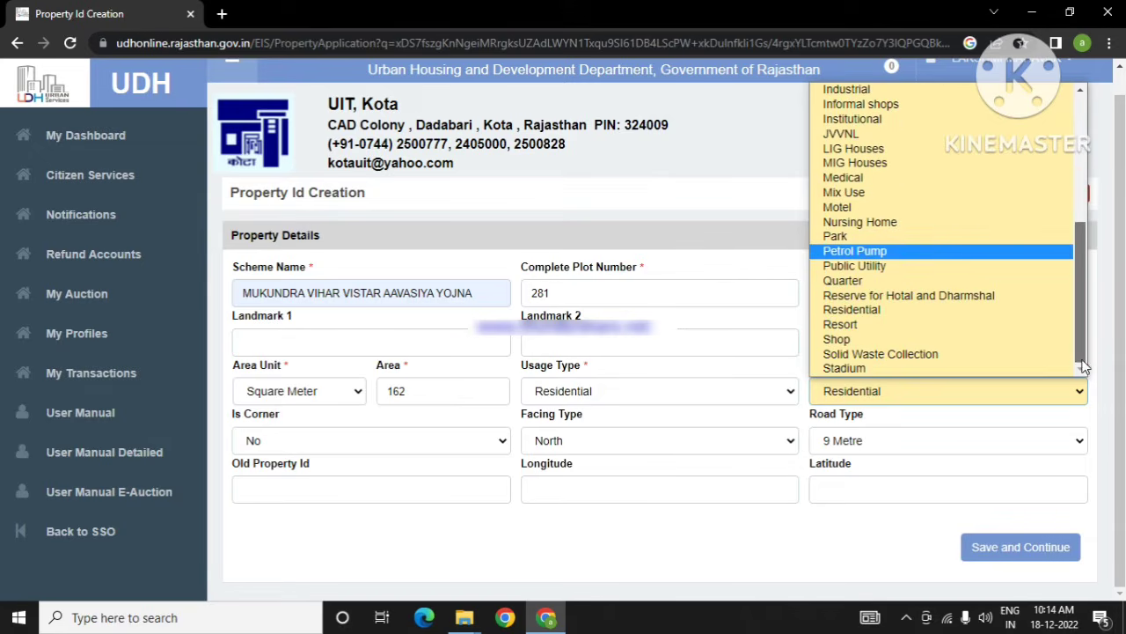
pyautogui.click(855, 309)
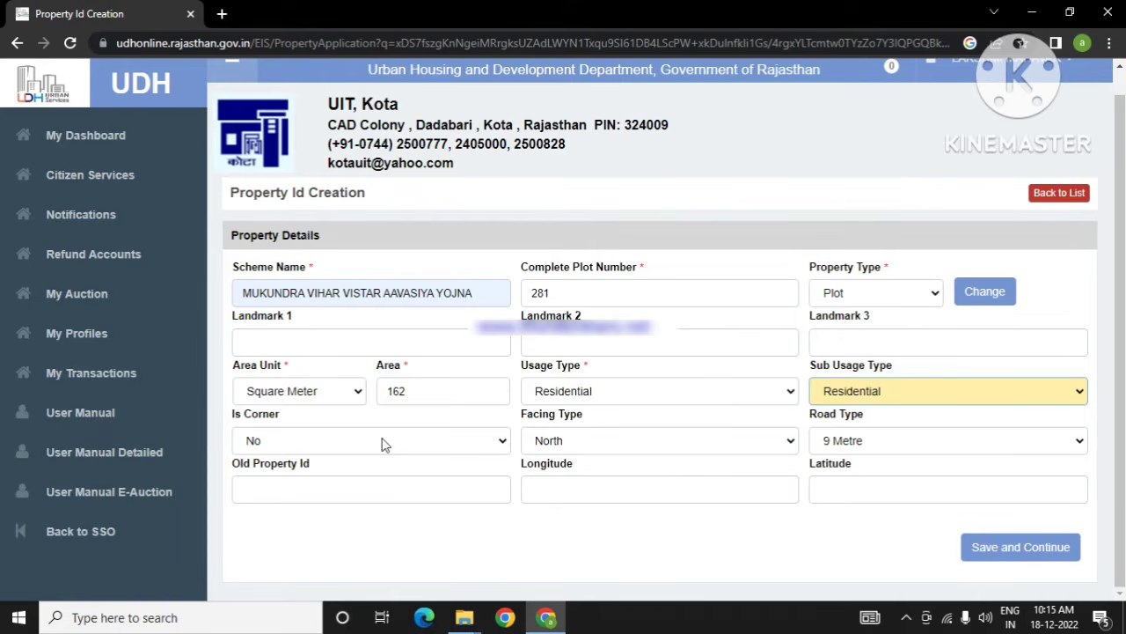
# Step: Mark the plot not a corner, facing North, on a 9 Metre road
pyautogui.click(499, 437)
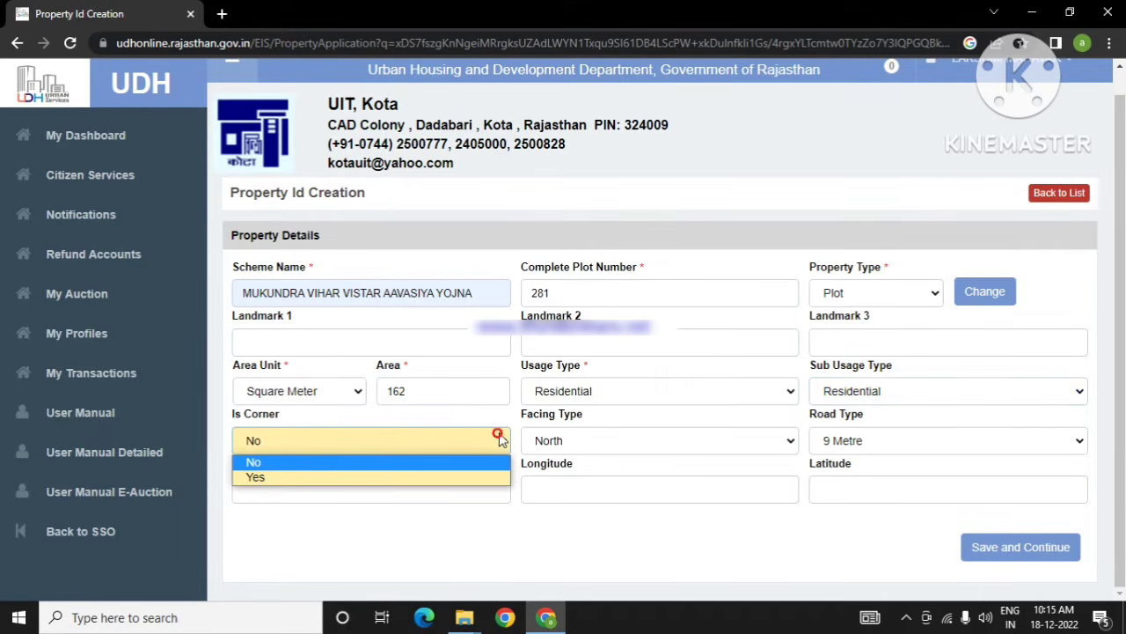
pyautogui.click(429, 463)
pyautogui.click(746, 441)
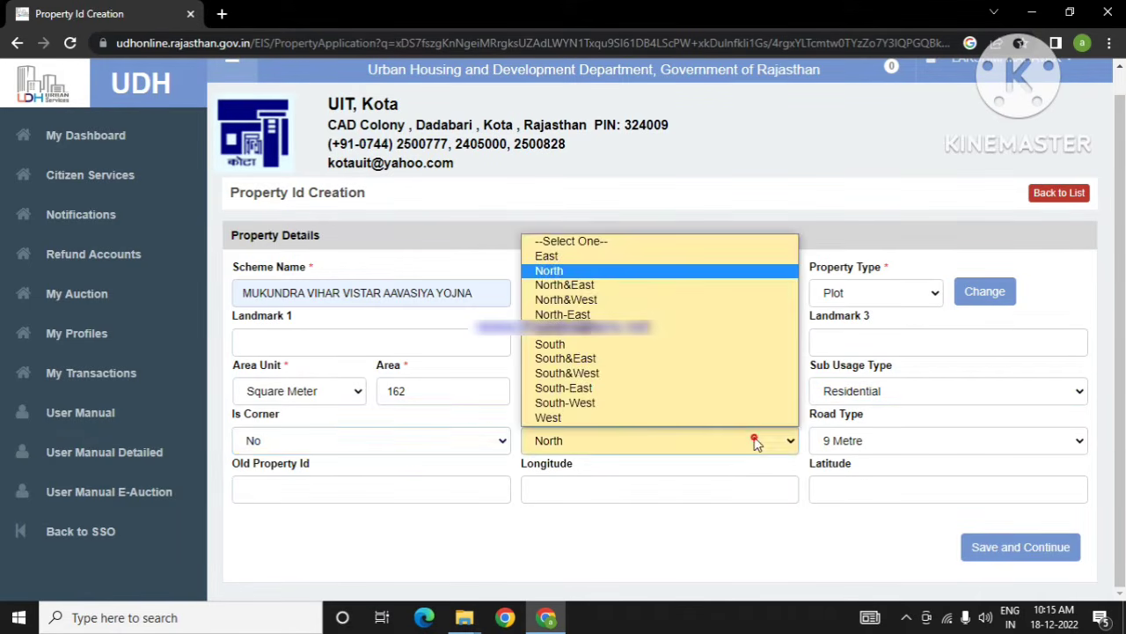
pyautogui.click(591, 266)
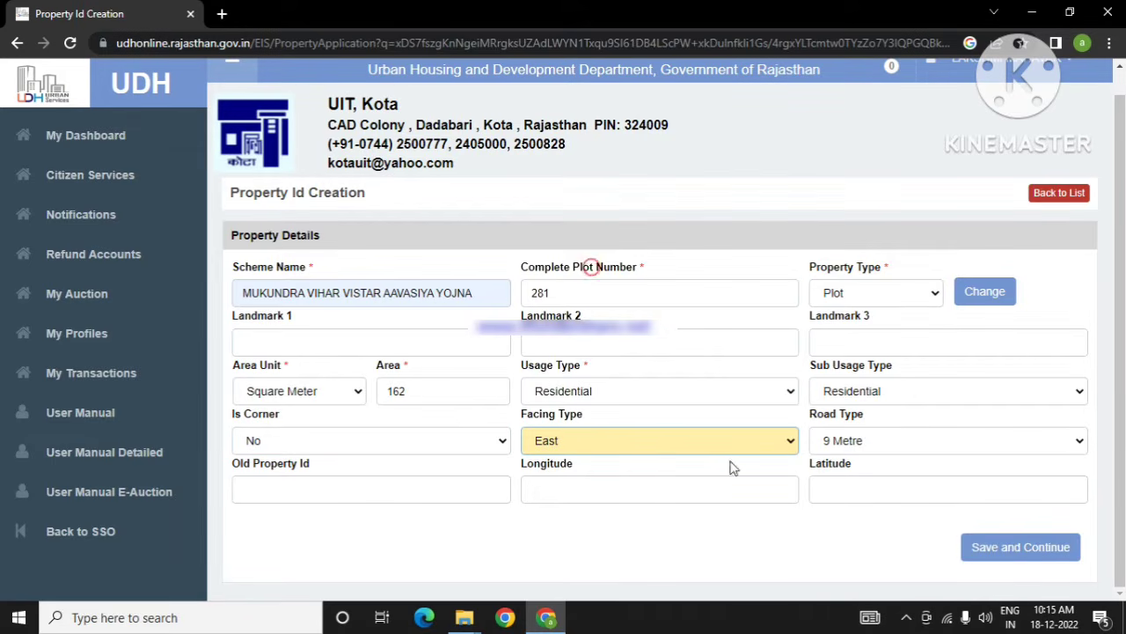
pyautogui.click(689, 440)
pyautogui.click(568, 267)
pyautogui.click(1069, 444)
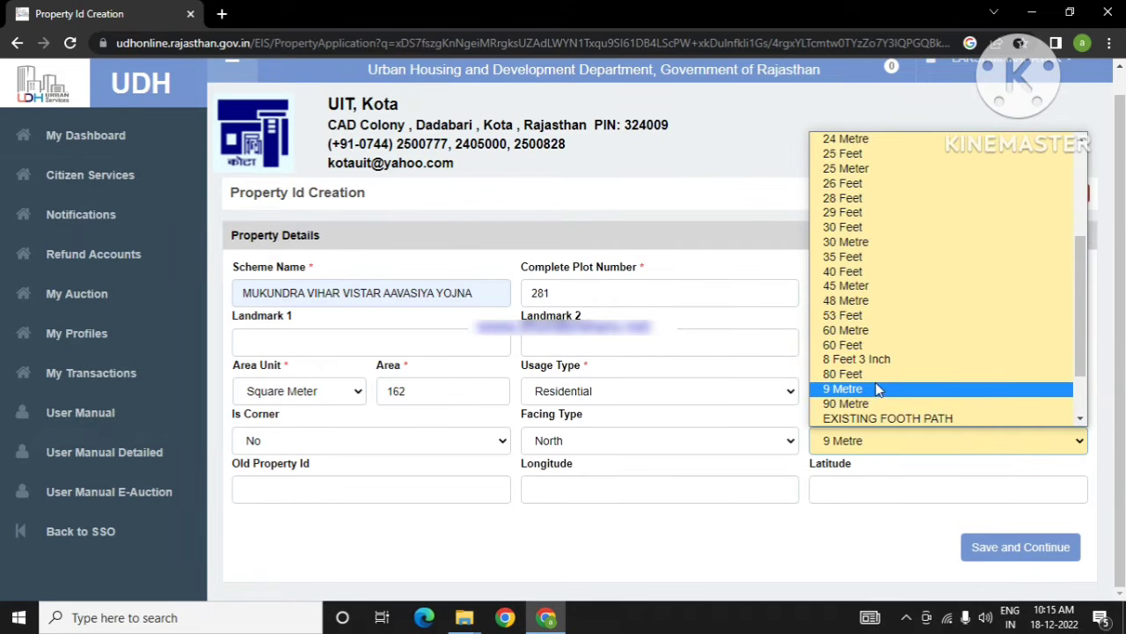
pyautogui.click(874, 391)
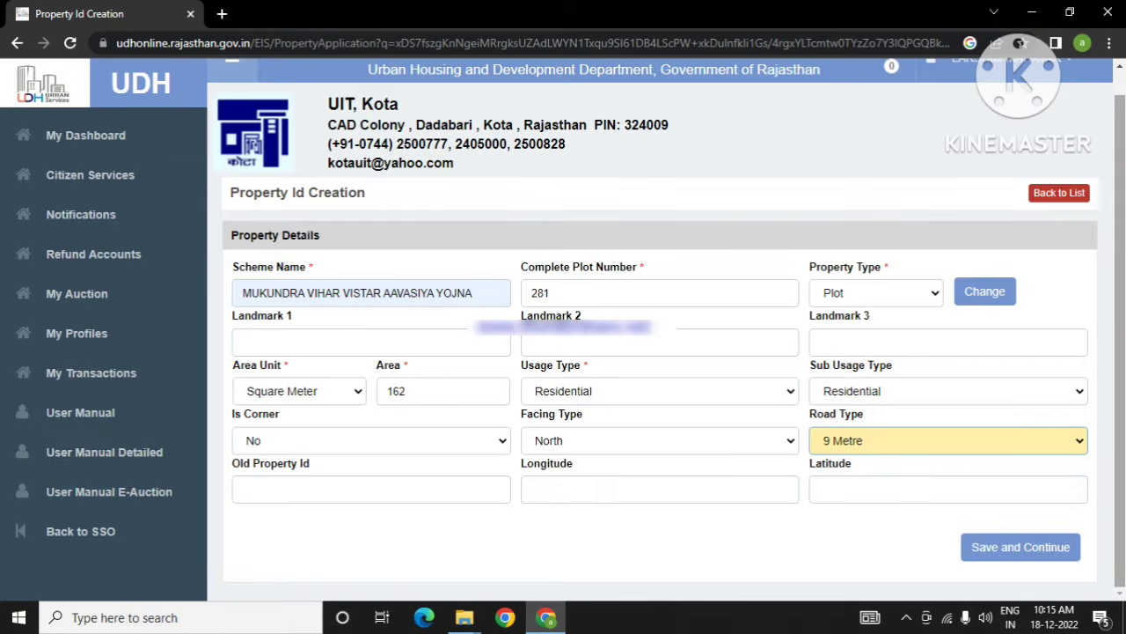
# Step: Save and continue the property details, then review the Allotment and Lease Deed (Patta) sections
pyautogui.click(1023, 557)
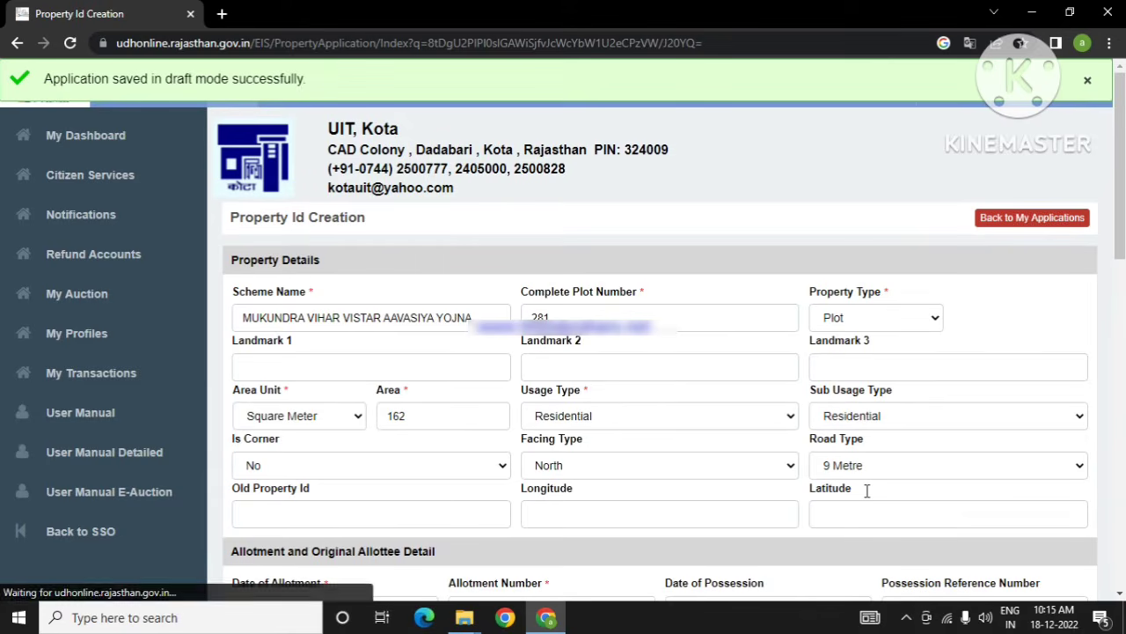
pyautogui.scroll(-1, 840, 444)
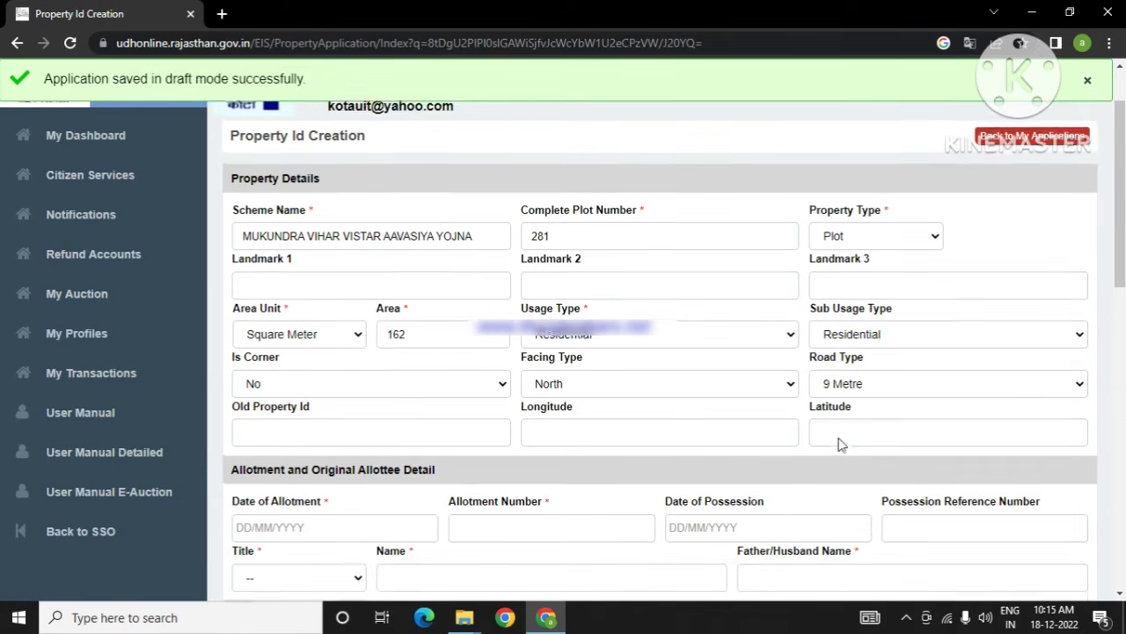
pyautogui.scroll(-4, 840, 438)
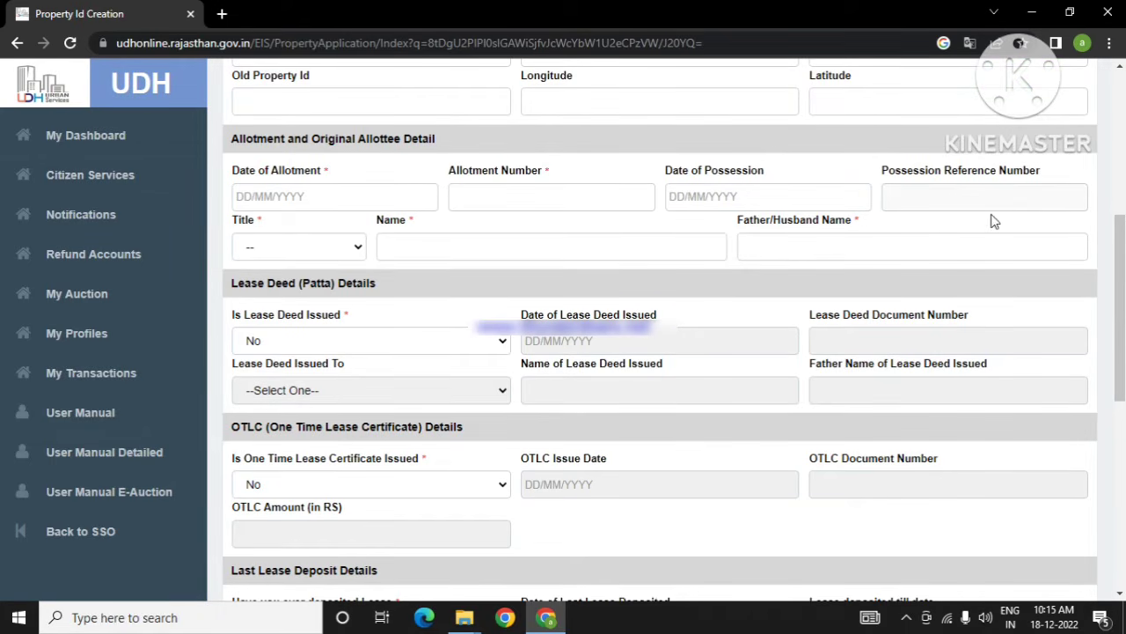
pyautogui.click(354, 250)
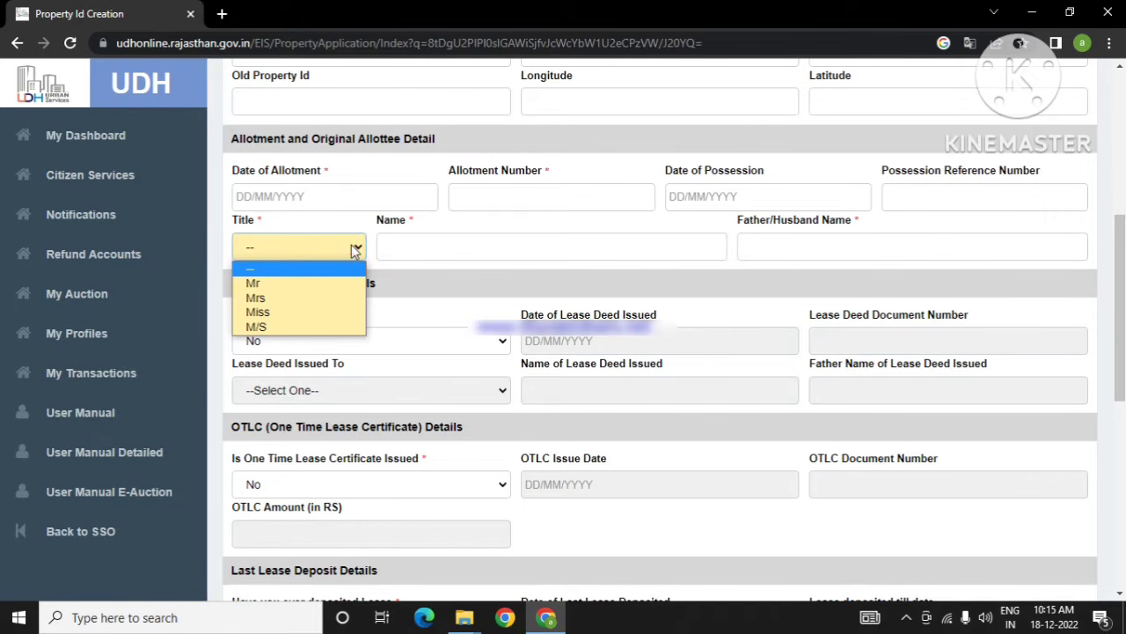
pyautogui.click(359, 250)
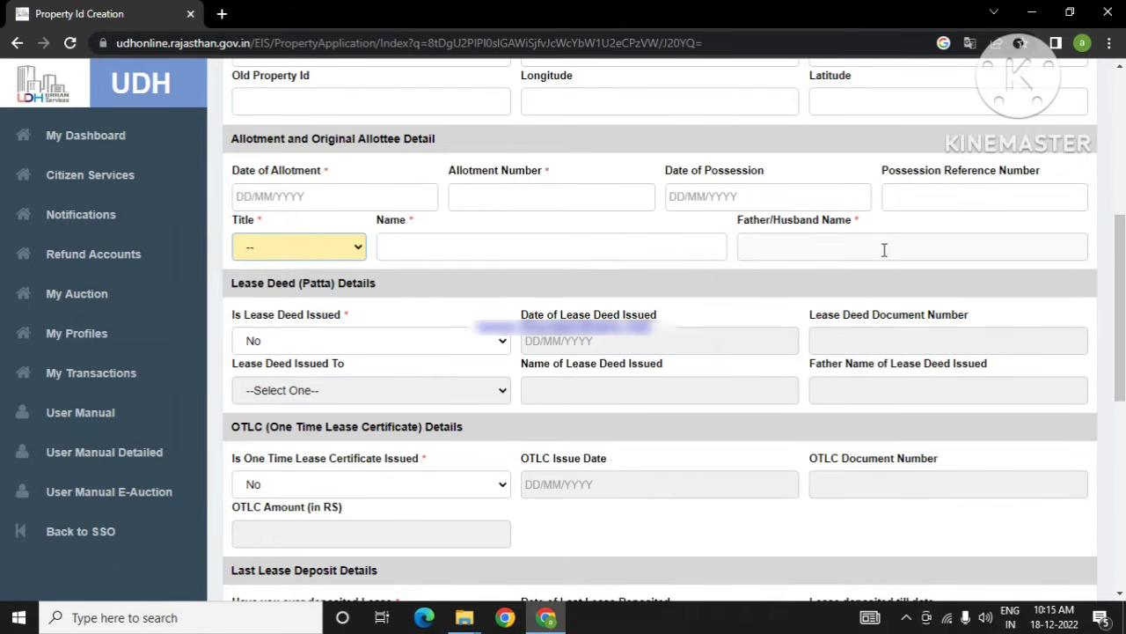
pyautogui.scroll(-2, 482, 340)
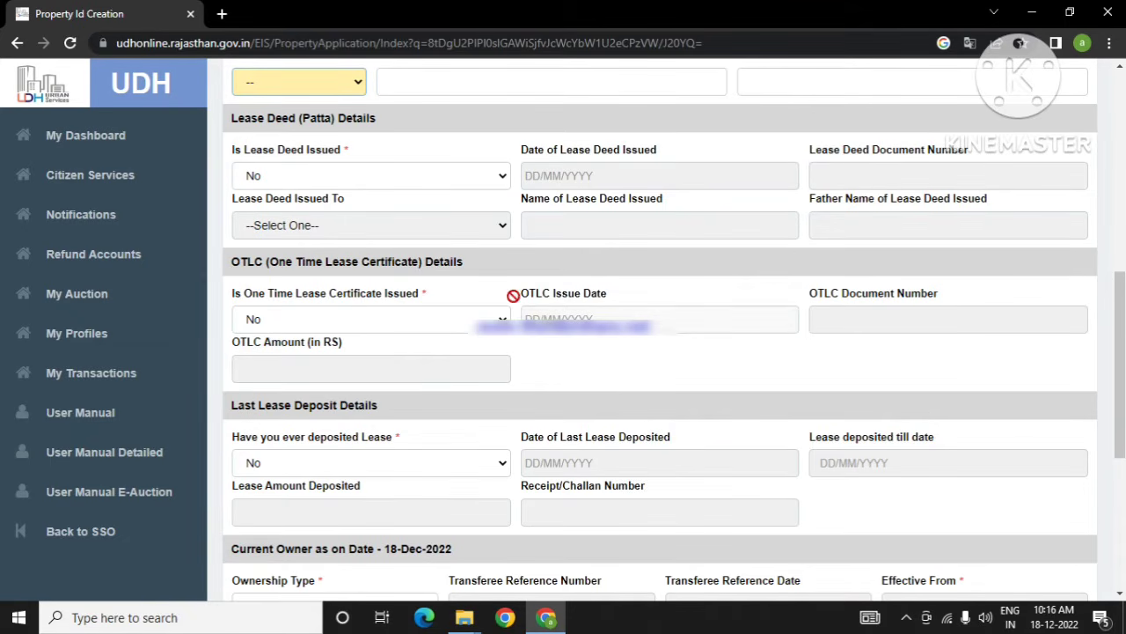
# Step: Try Yes for Lease Deed issued, then set it back to No
pyautogui.click(502, 180)
pyautogui.click(494, 179)
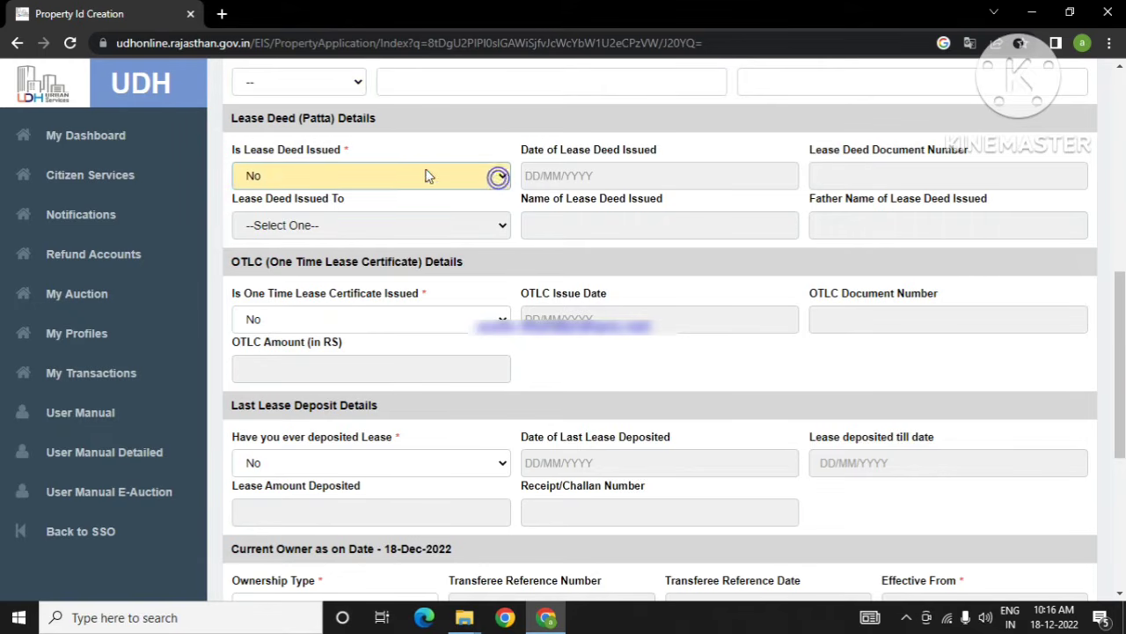
pyautogui.click(482, 181)
pyautogui.click(383, 212)
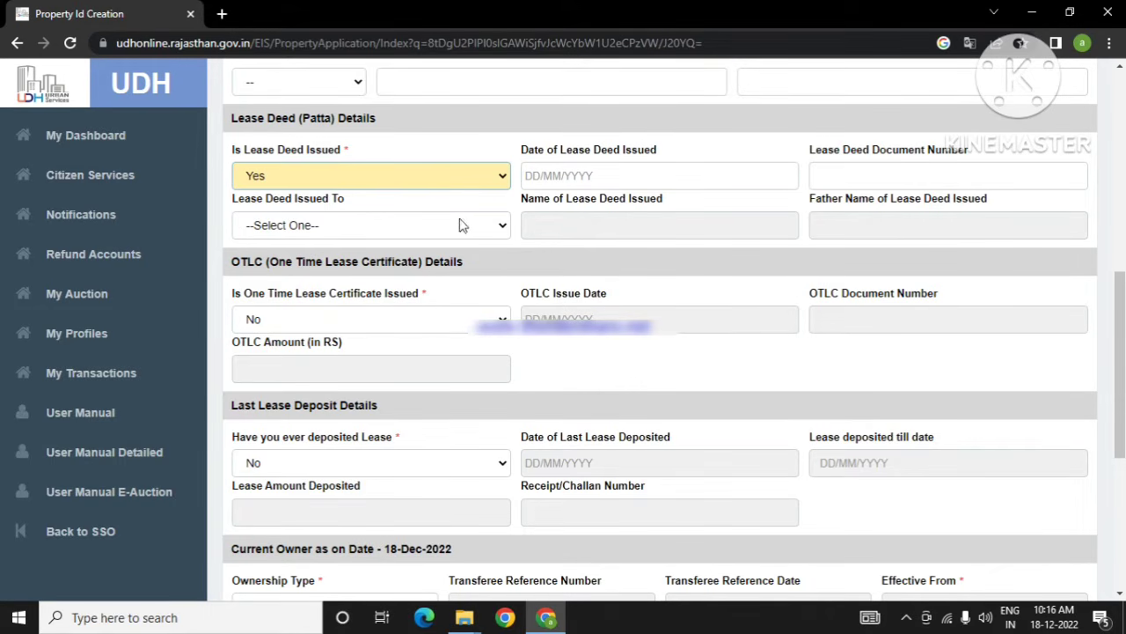
pyautogui.click(502, 229)
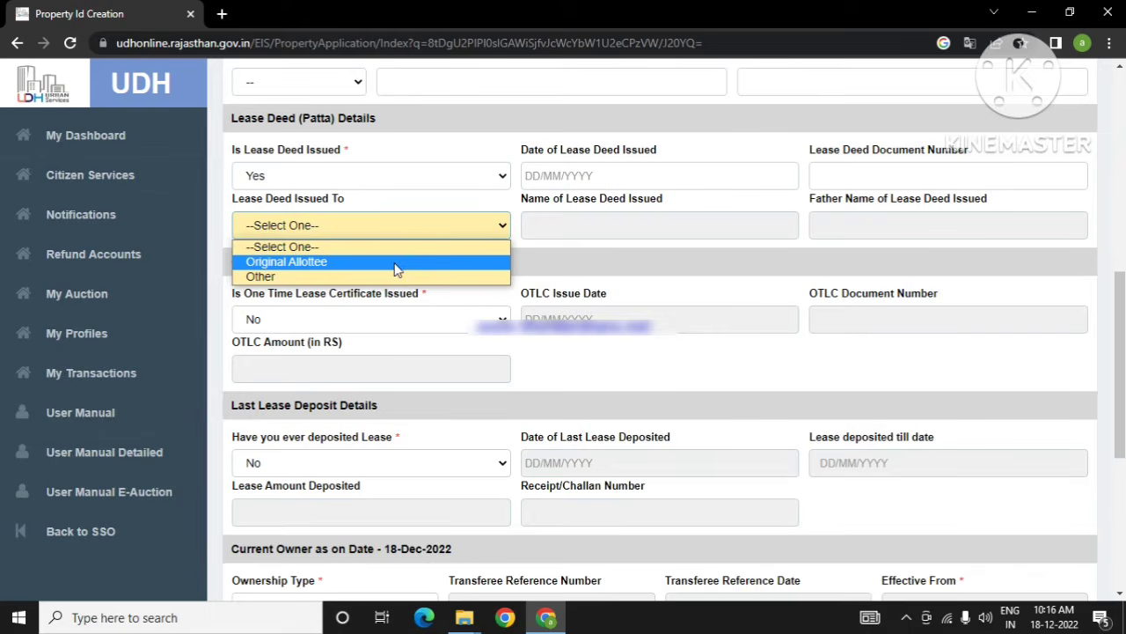
pyautogui.click(499, 226)
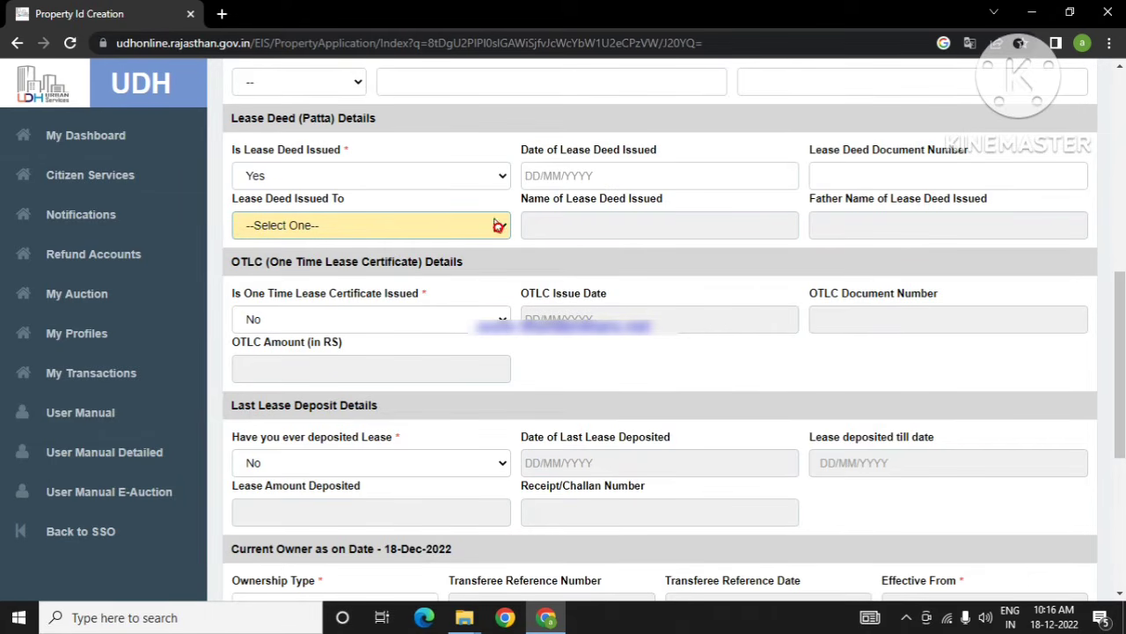
pyautogui.click(493, 178)
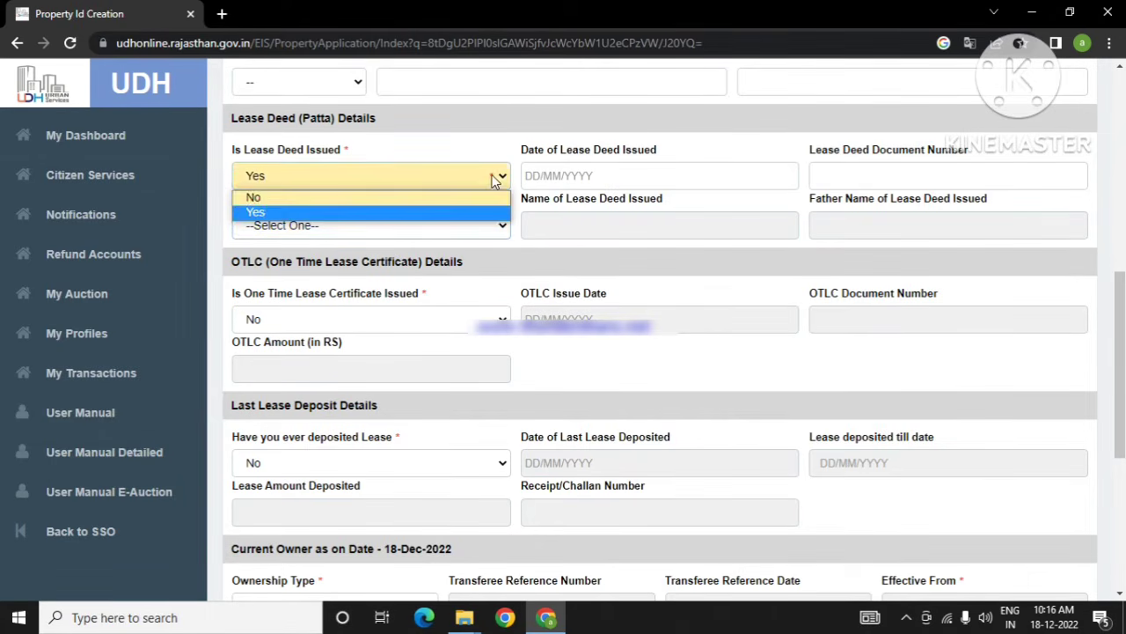
pyautogui.click(428, 194)
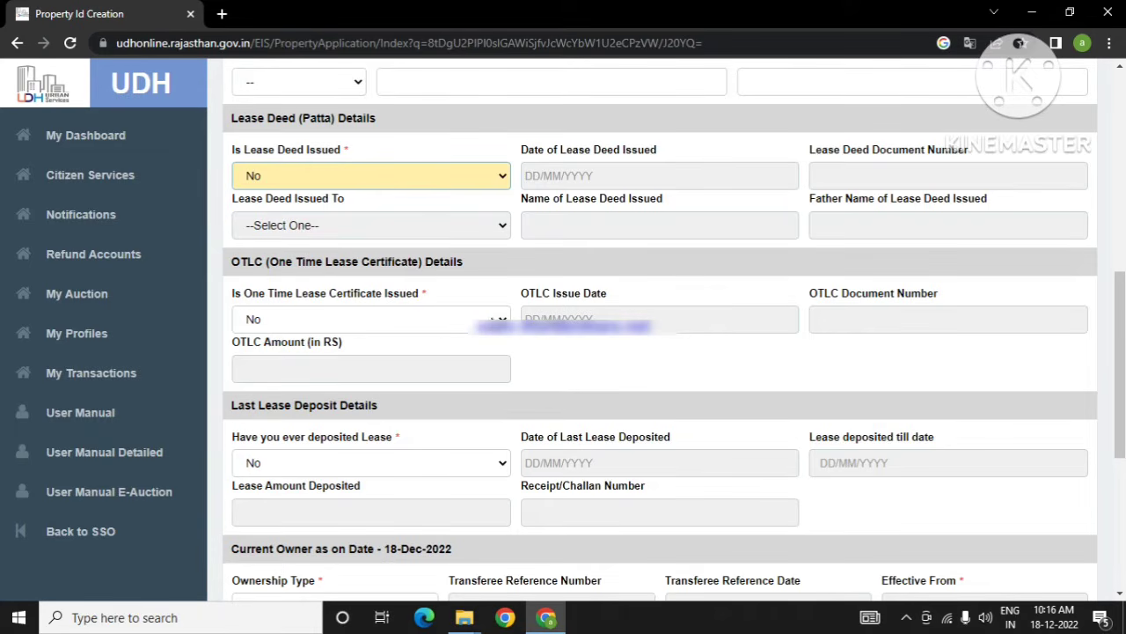
# Step: Answer the One Time Lease Certificate issued question with No after briefly choosing Yes
pyautogui.click(493, 319)
pyautogui.click(395, 356)
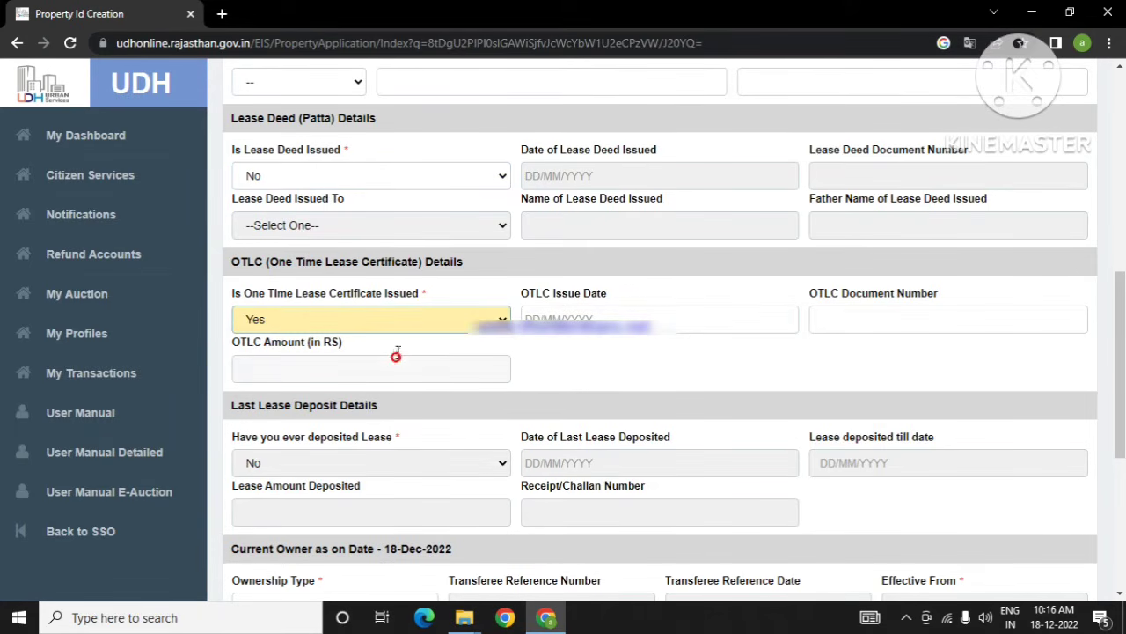
pyautogui.click(480, 319)
pyautogui.click(467, 340)
pyautogui.click(505, 312)
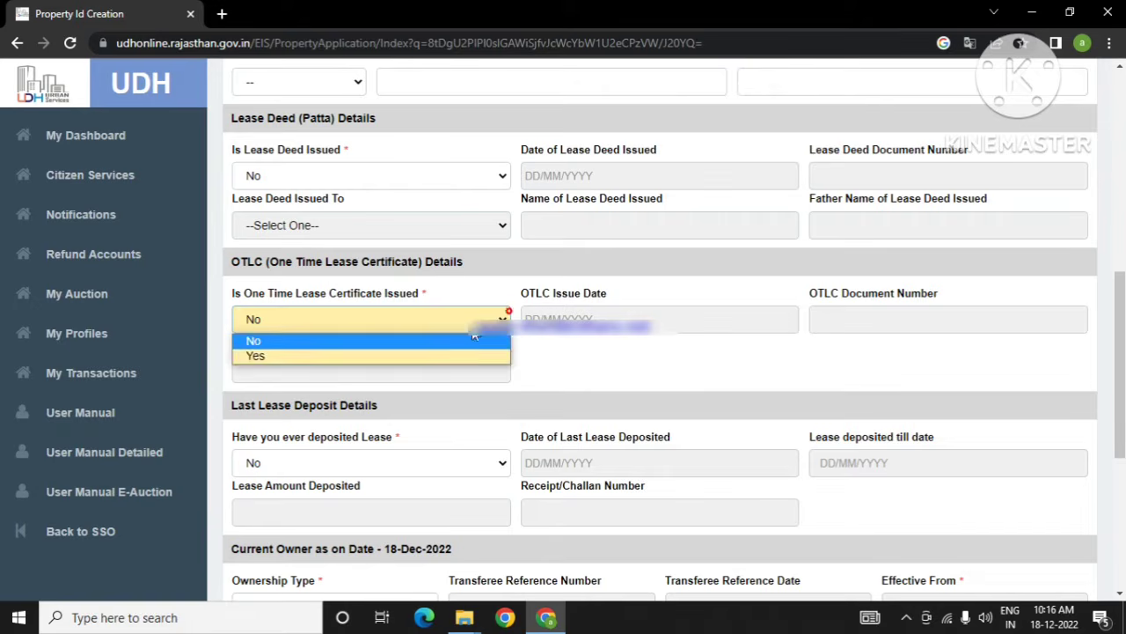
pyautogui.click(431, 356)
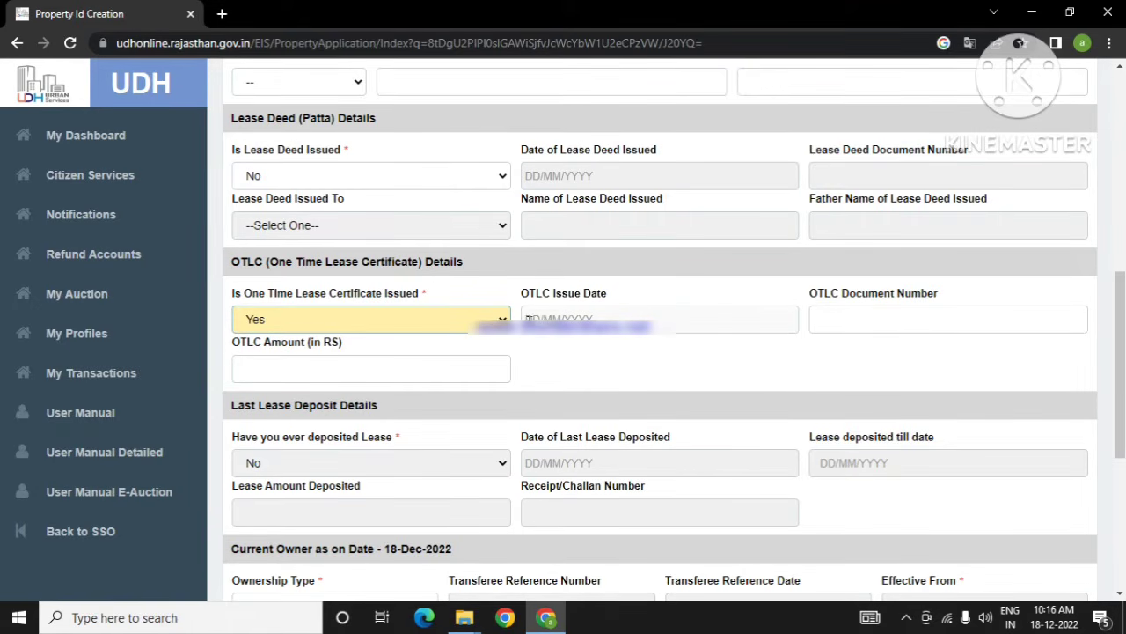
pyautogui.click(491, 319)
pyautogui.click(405, 342)
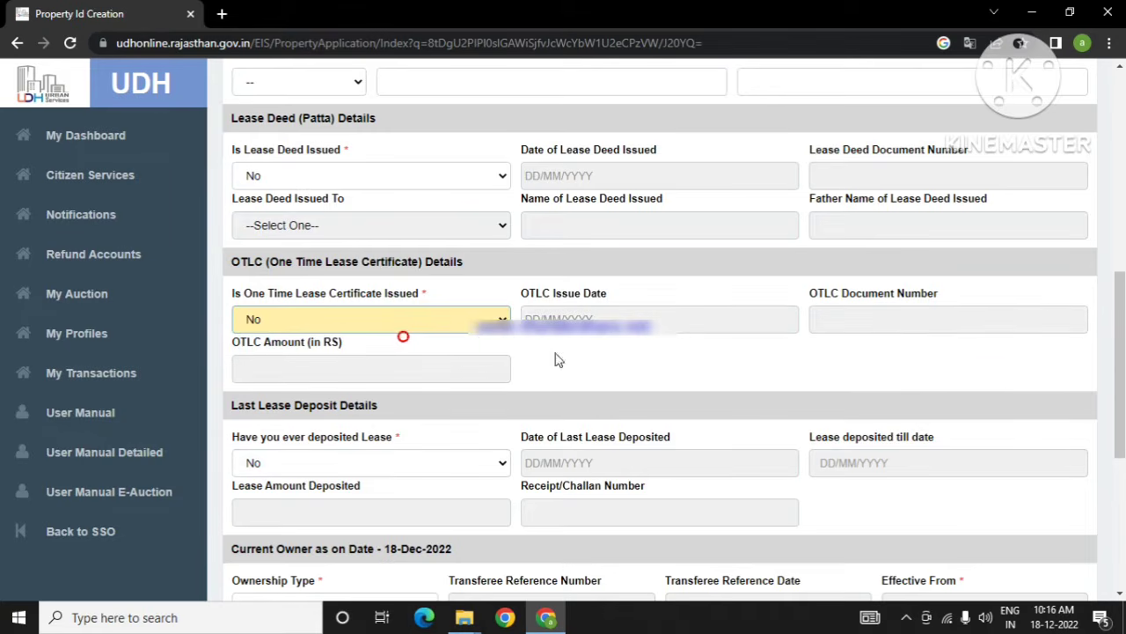
pyautogui.scroll(-2, 539, 387)
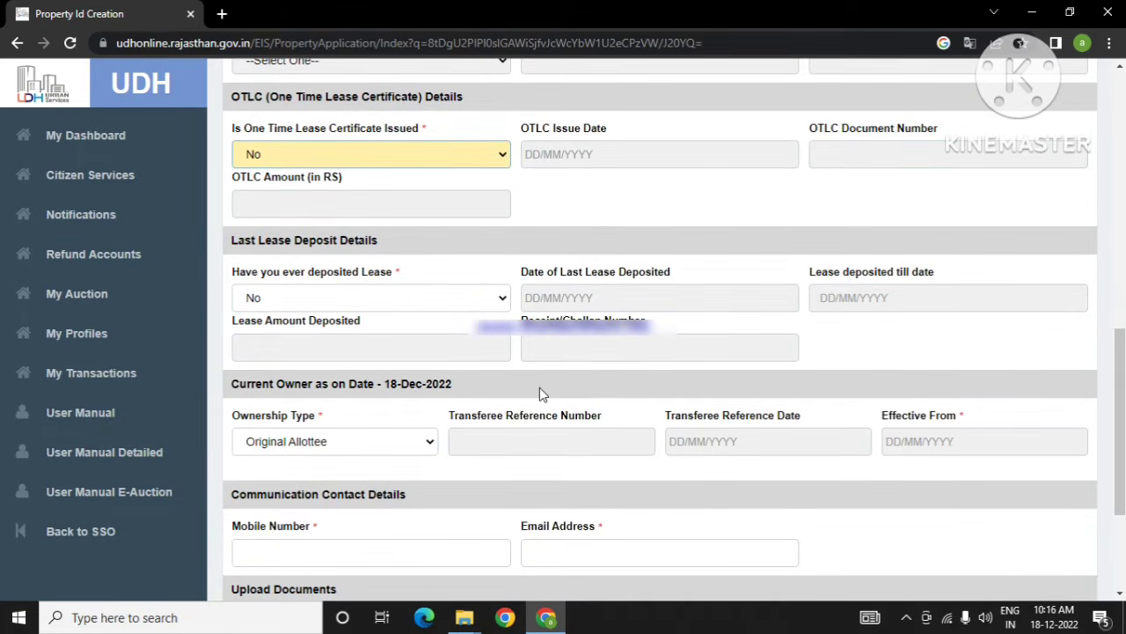
# Step: Toggle 'Have you ever deposited Lease' between Yes and No, finally leaving it No
pyautogui.click(500, 299)
pyautogui.click(427, 331)
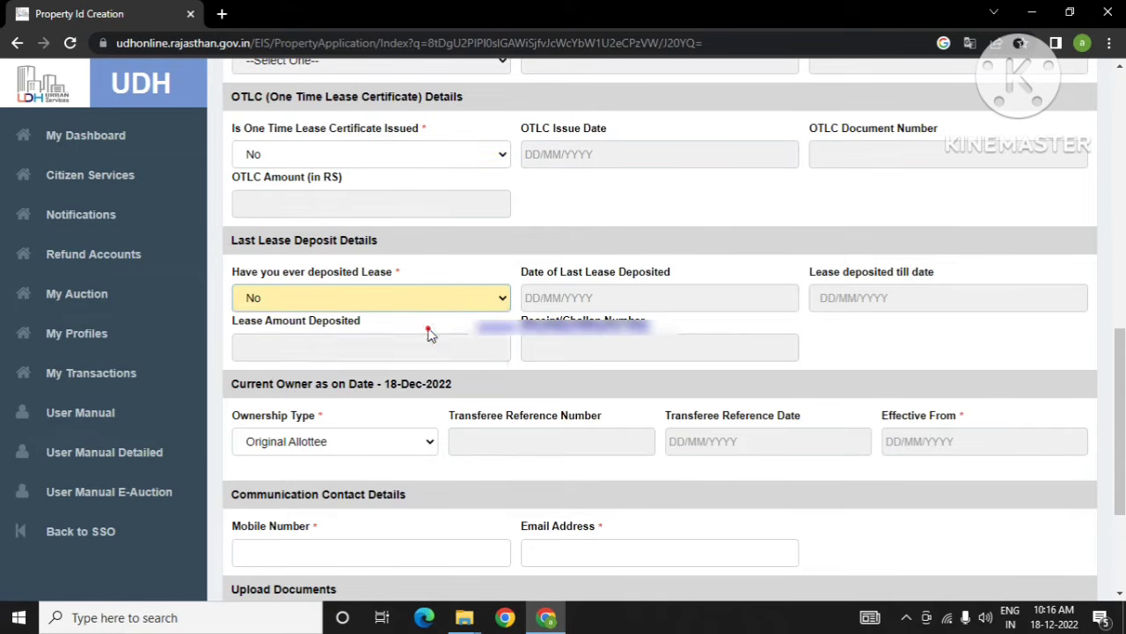
pyautogui.click(483, 296)
pyautogui.click(431, 318)
pyautogui.click(498, 298)
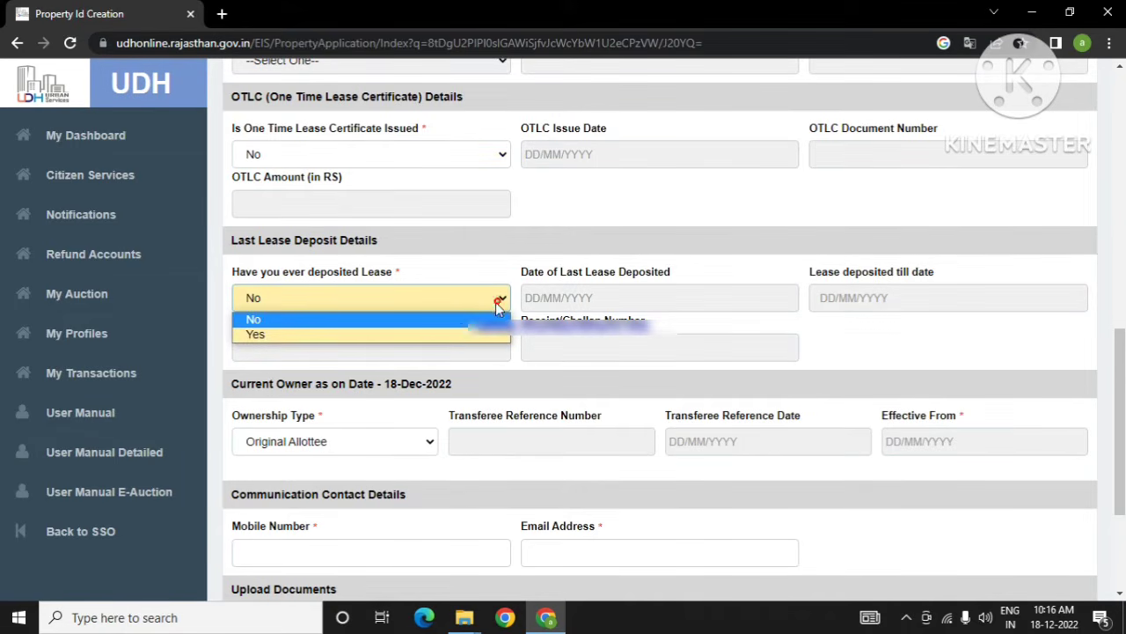
pyautogui.click(456, 334)
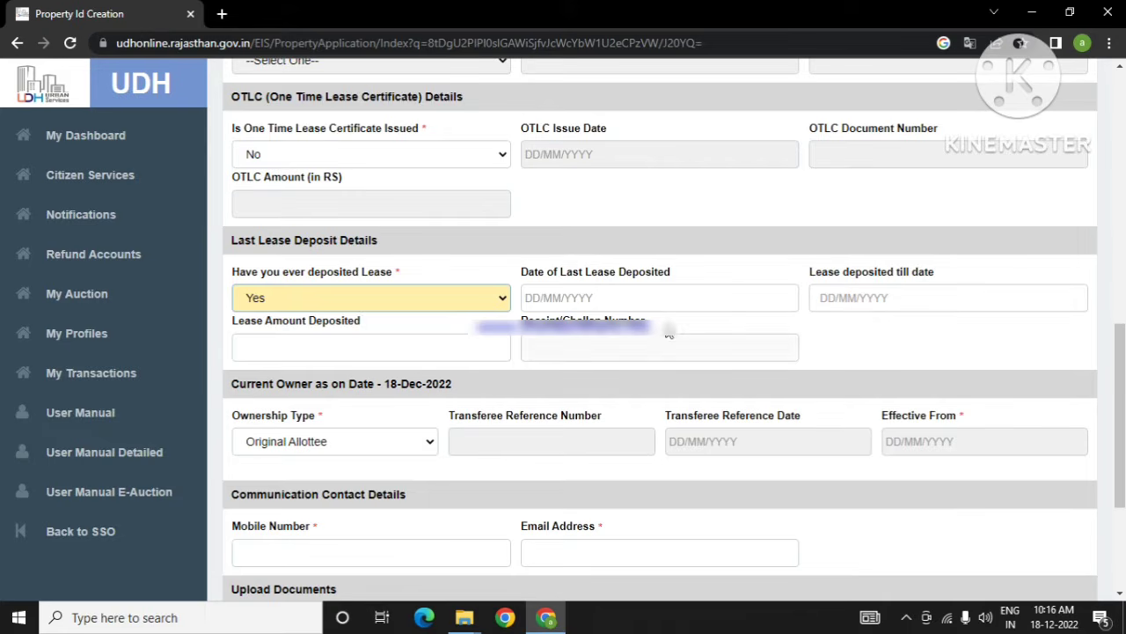
pyautogui.click(739, 292)
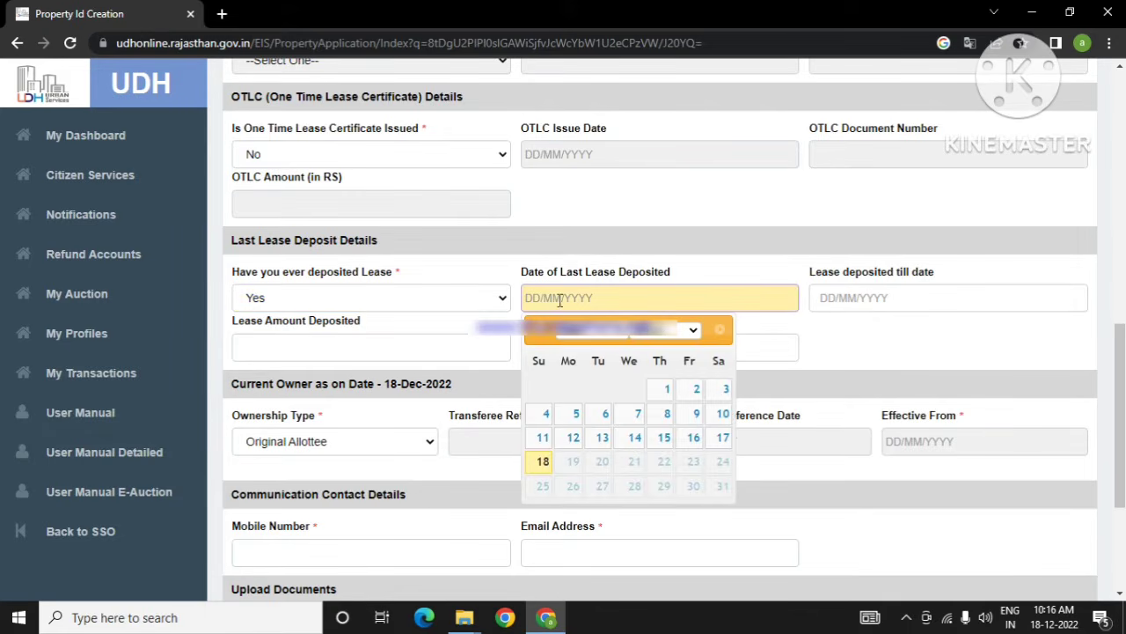
pyautogui.click(502, 299)
pyautogui.click(390, 319)
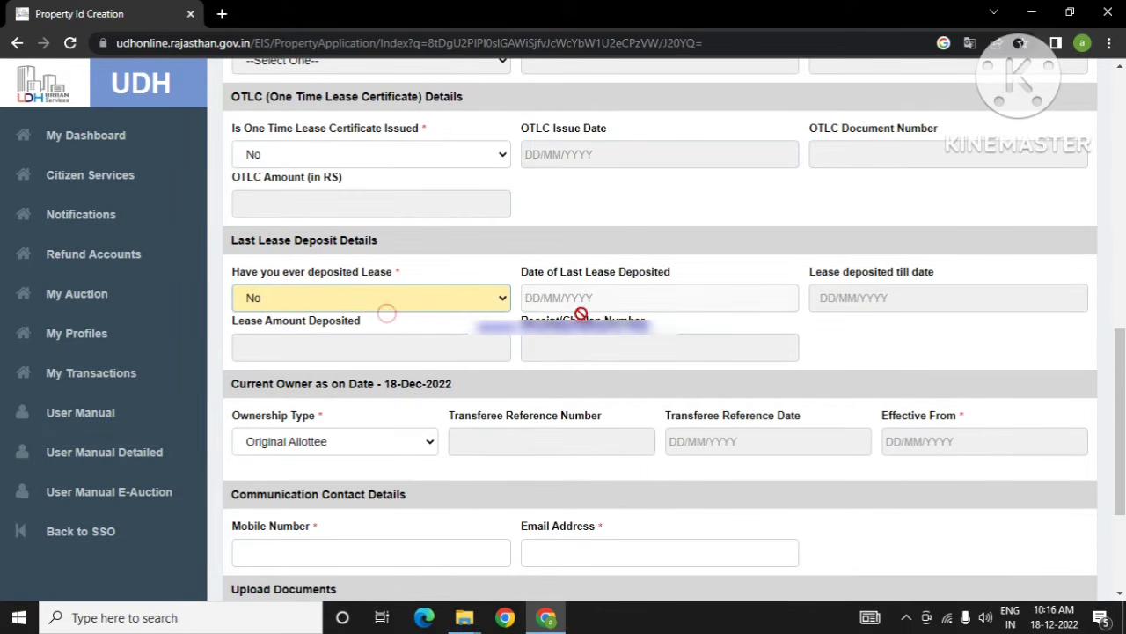
pyautogui.scroll(-1, 496, 405)
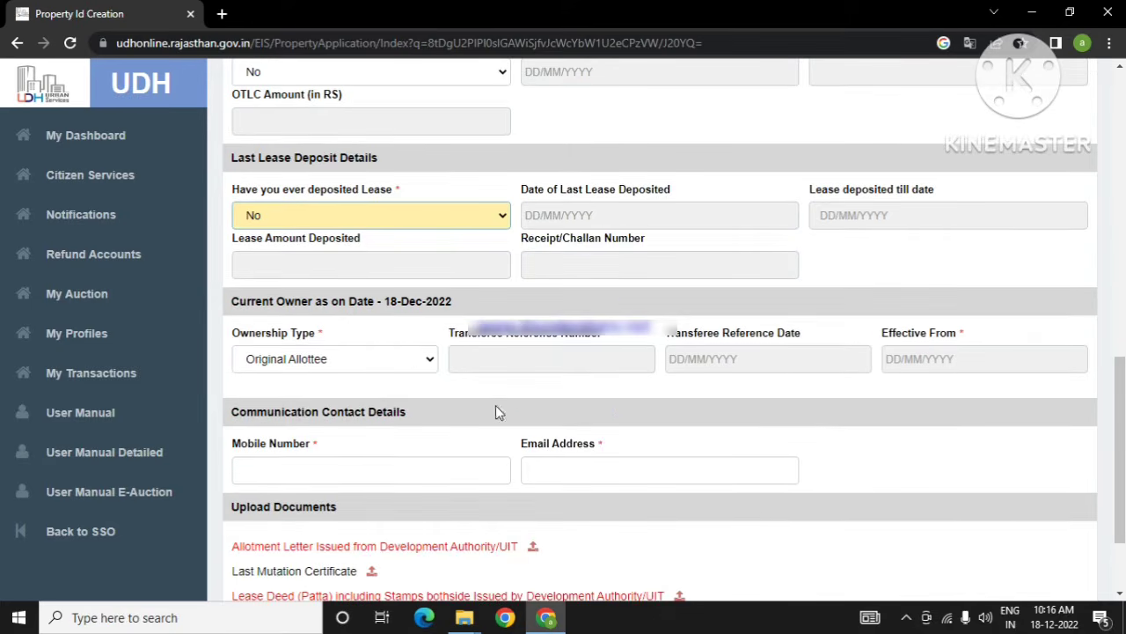
# Step: Try Transferee as the current owner's ownership type, then revert to Original Allottee
pyautogui.click(426, 368)
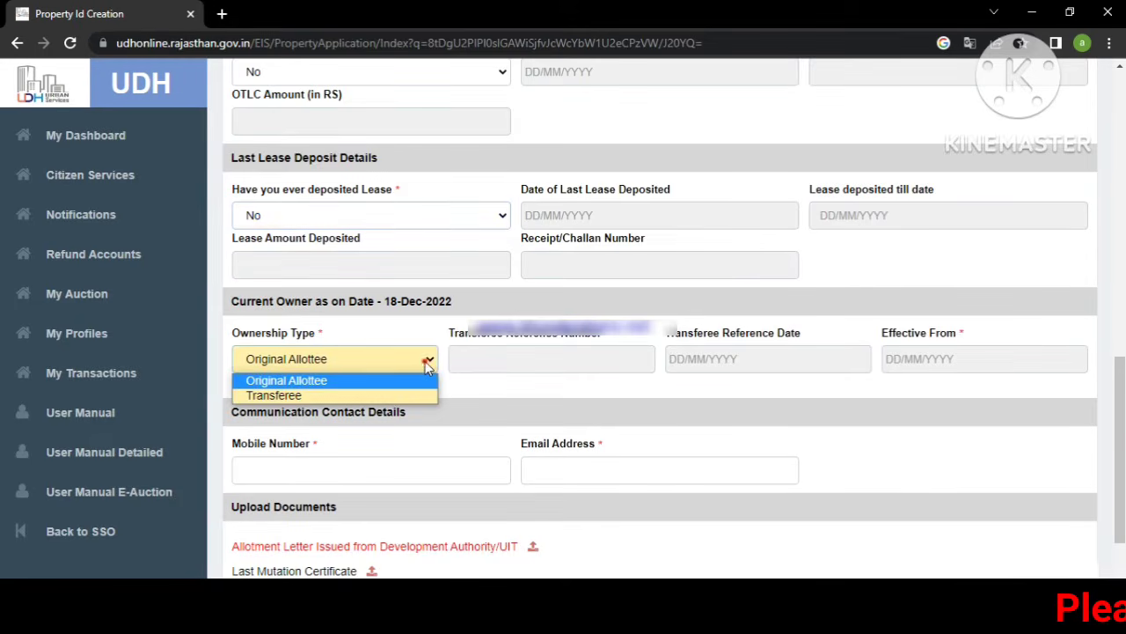
pyautogui.click(377, 396)
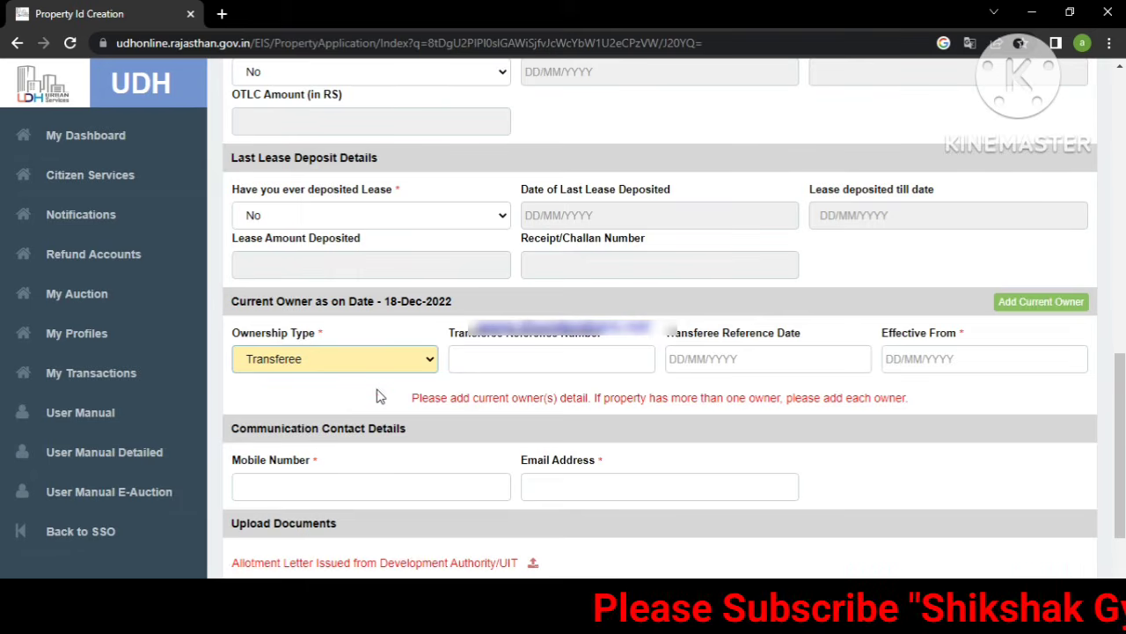
pyautogui.click(428, 362)
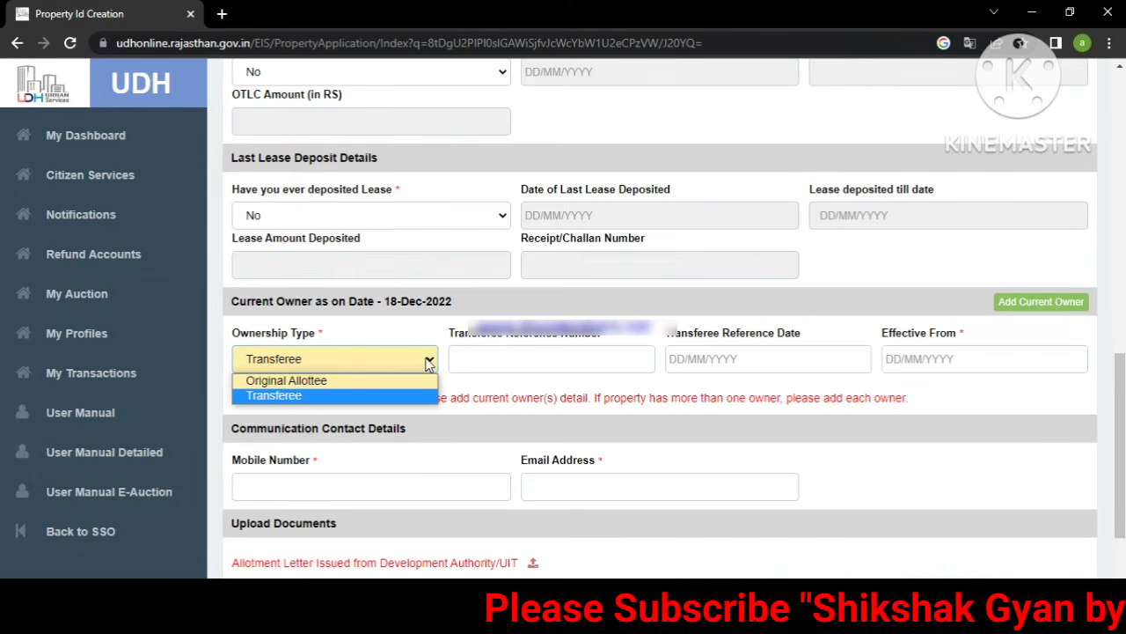
pyautogui.click(382, 380)
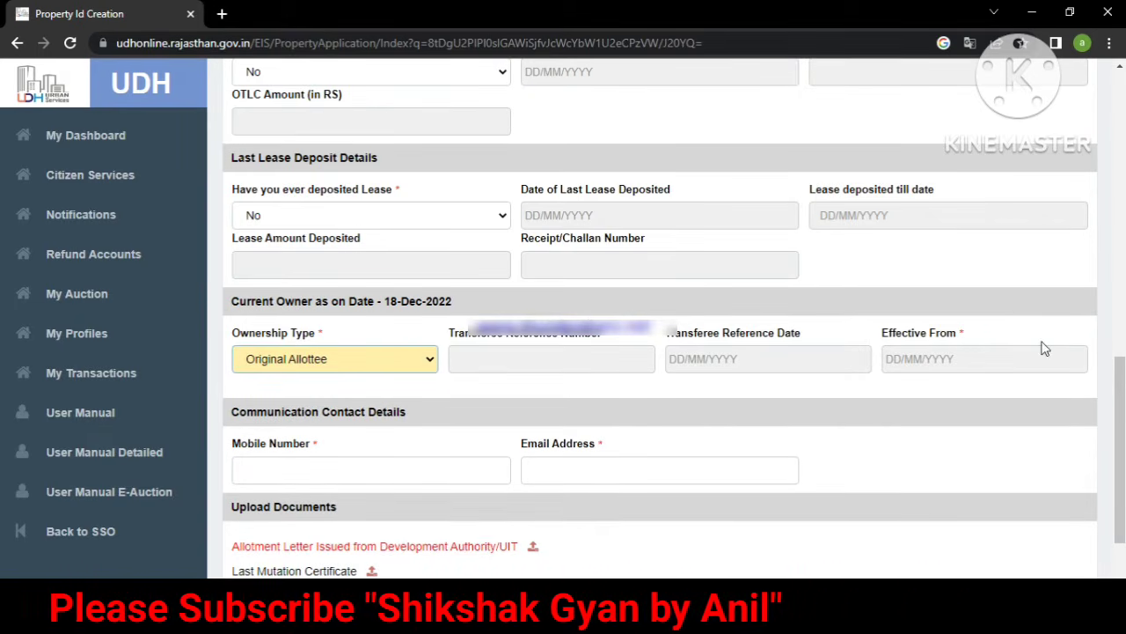
pyautogui.click(419, 357)
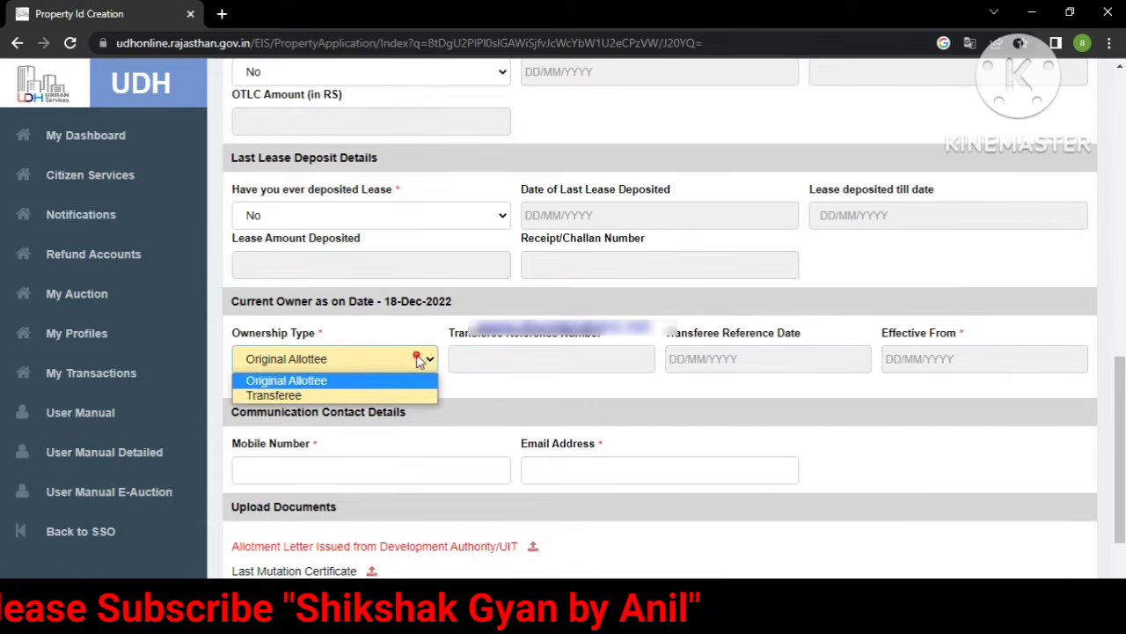
pyautogui.click(343, 397)
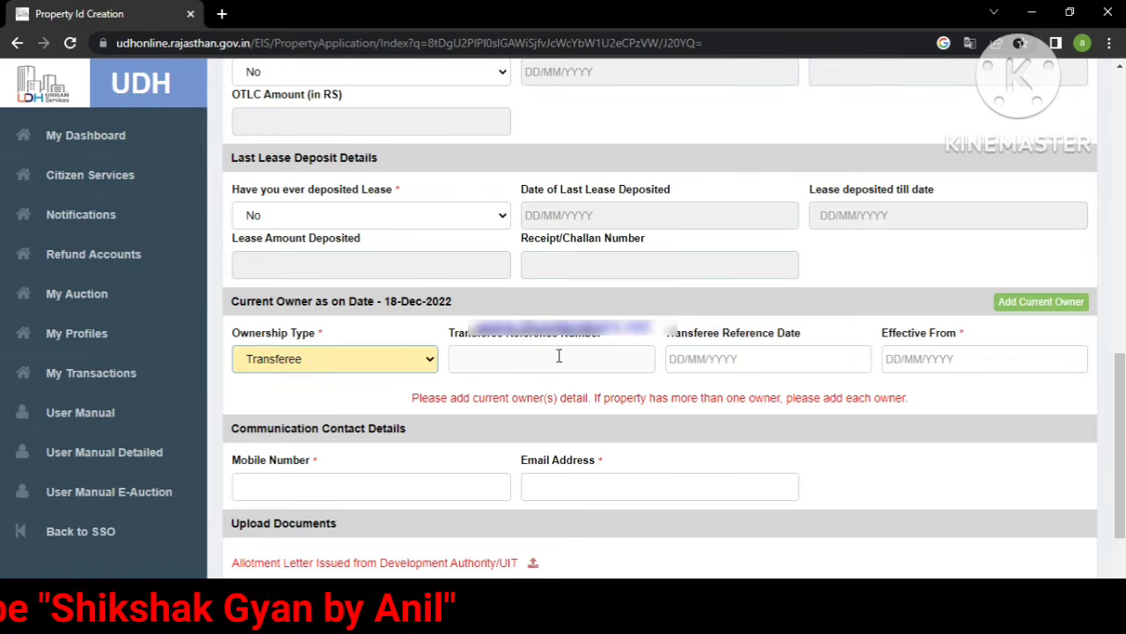
pyautogui.click(419, 359)
pyautogui.click(357, 379)
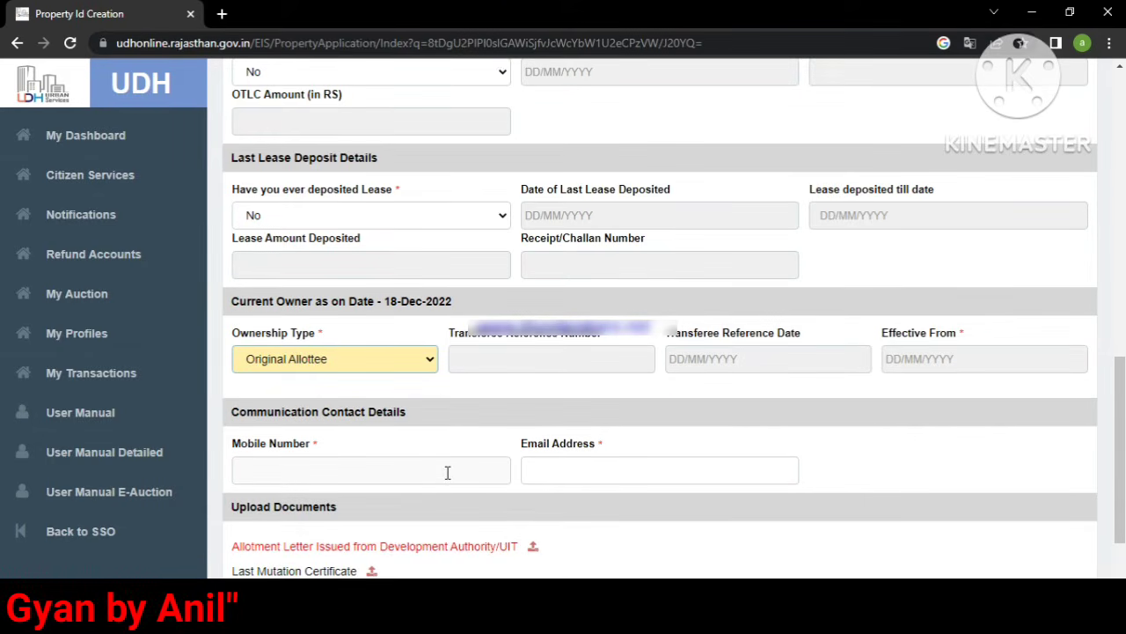
pyautogui.scroll(-2, 613, 471)
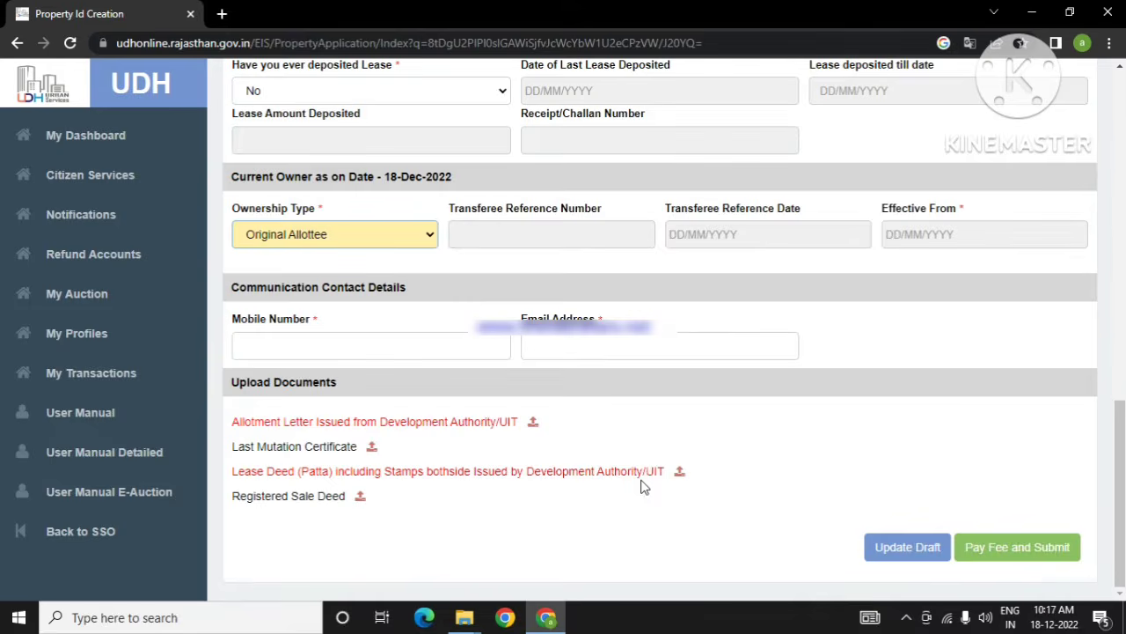
pyautogui.scroll(2, 643, 486)
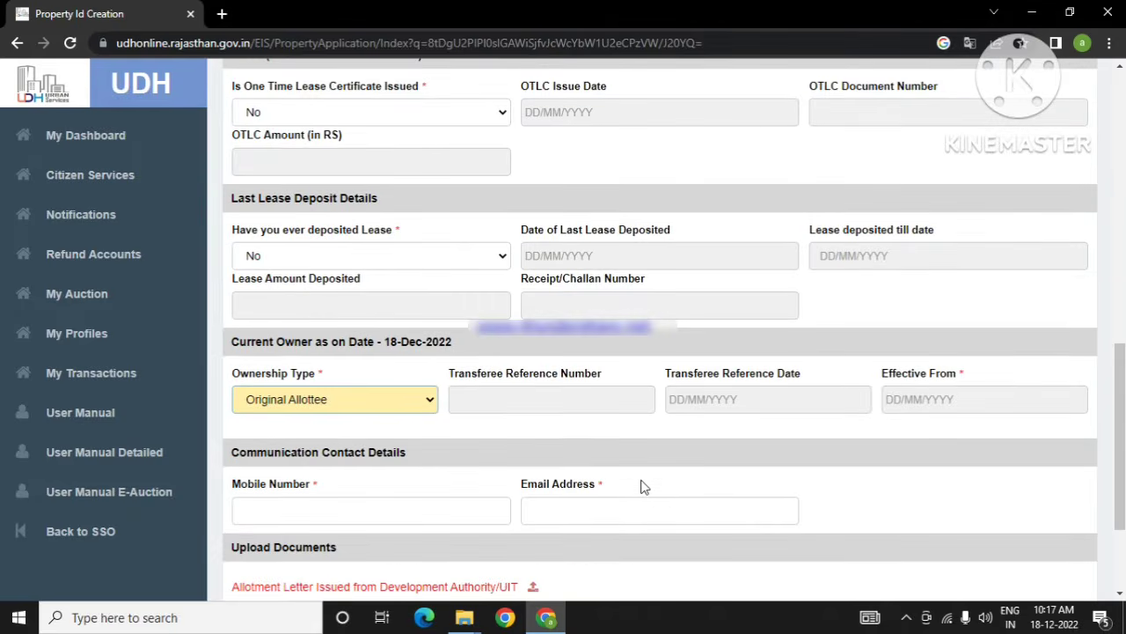
pyautogui.scroll(10, 643, 486)
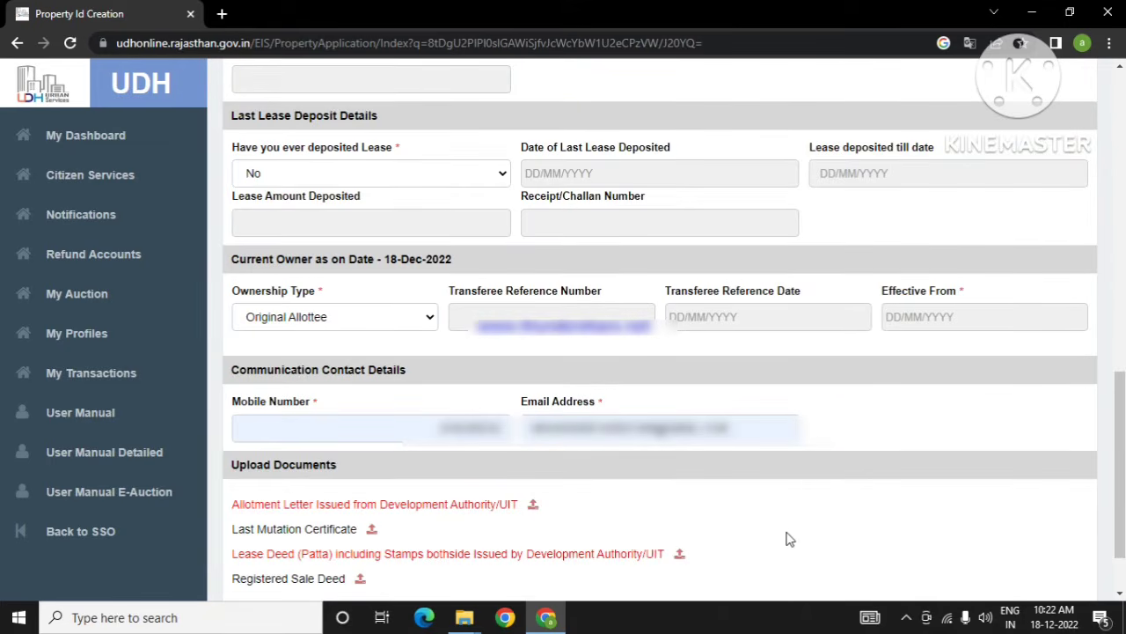
pyautogui.scroll(4, 802, 489)
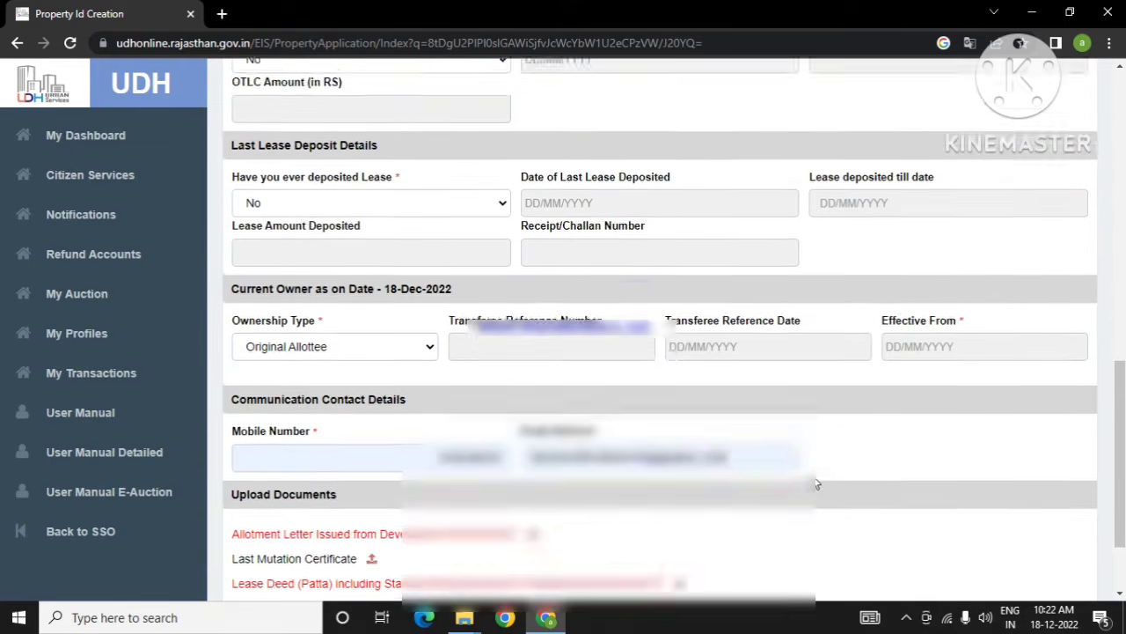
# Step: Scroll down past Communication Contact Details to the Upload Documents section
pyautogui.scroll(-3, 815, 484)
pyautogui.scroll(-2, 815, 483)
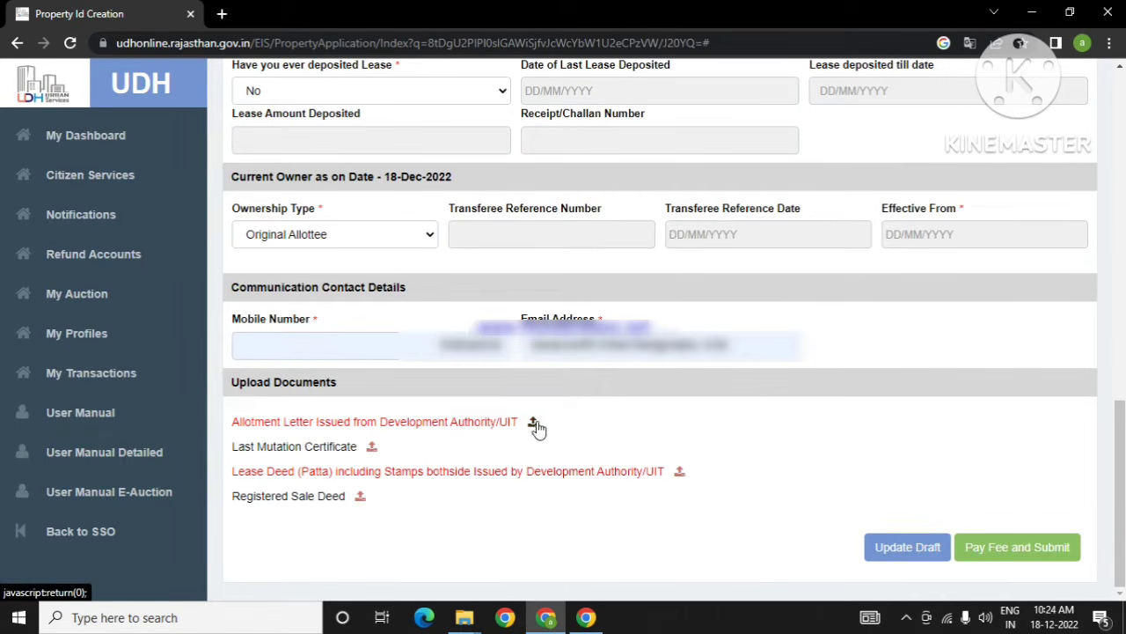
# Step: Upload the allotment letter PDF from the Desktop against the Allotment Letter entry
pyautogui.click(533, 424)
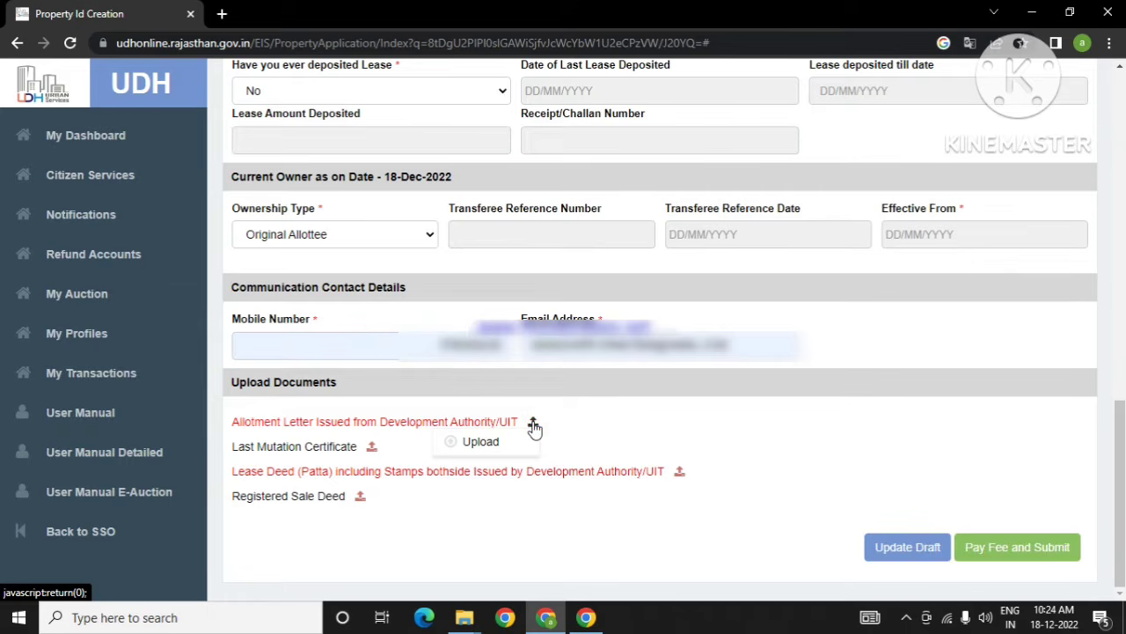
pyautogui.click(491, 449)
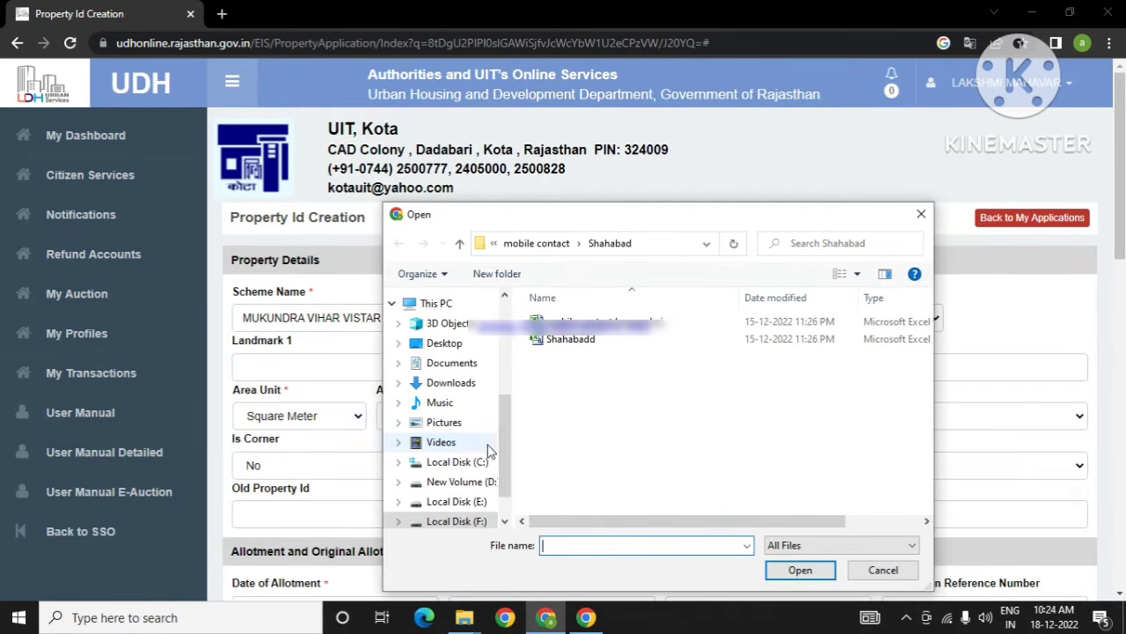
pyautogui.moveTo(506, 437); pyautogui.dragTo(498, 465)
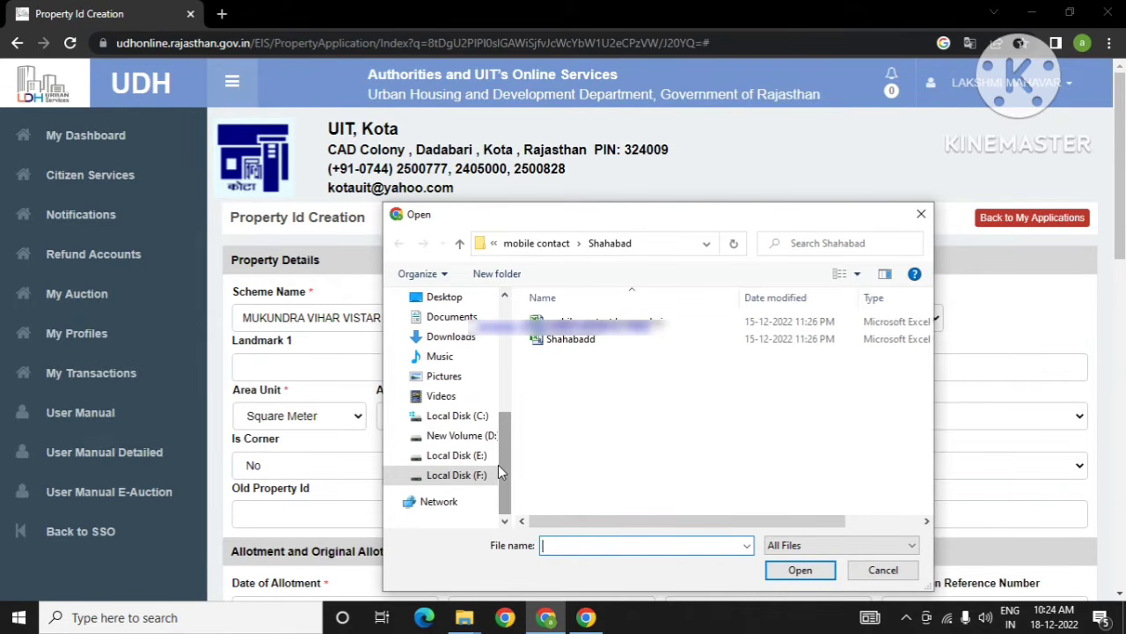
pyautogui.scroll(5, 505, 478)
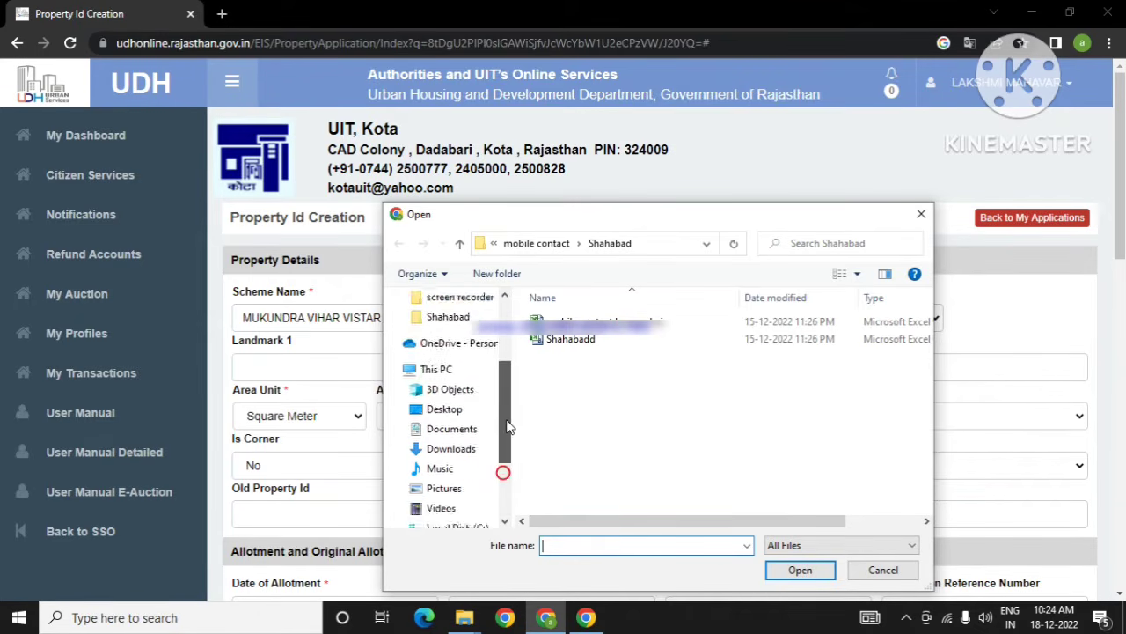
pyautogui.click(445, 333)
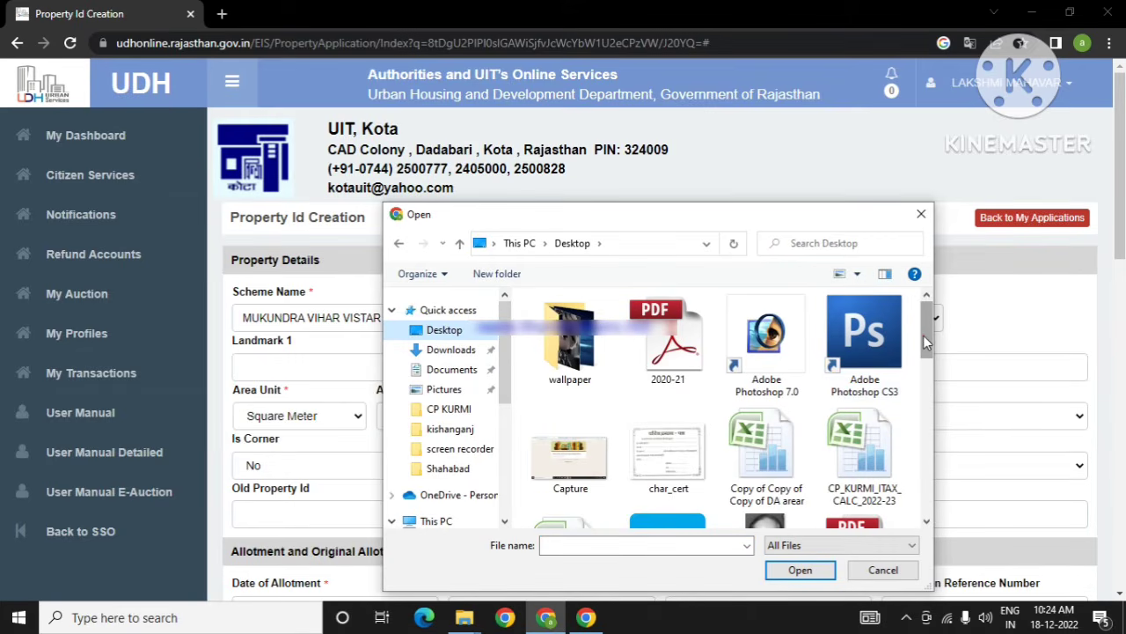
pyautogui.moveTo(925, 344); pyautogui.dragTo(927, 416)
pyautogui.click(676, 466)
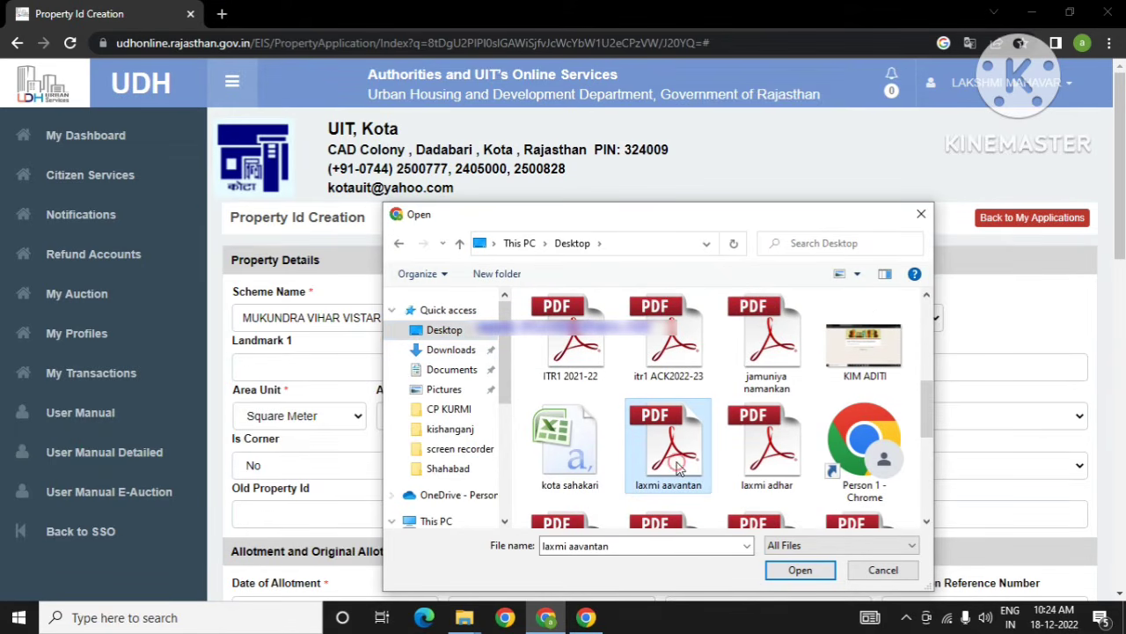
pyautogui.click(802, 570)
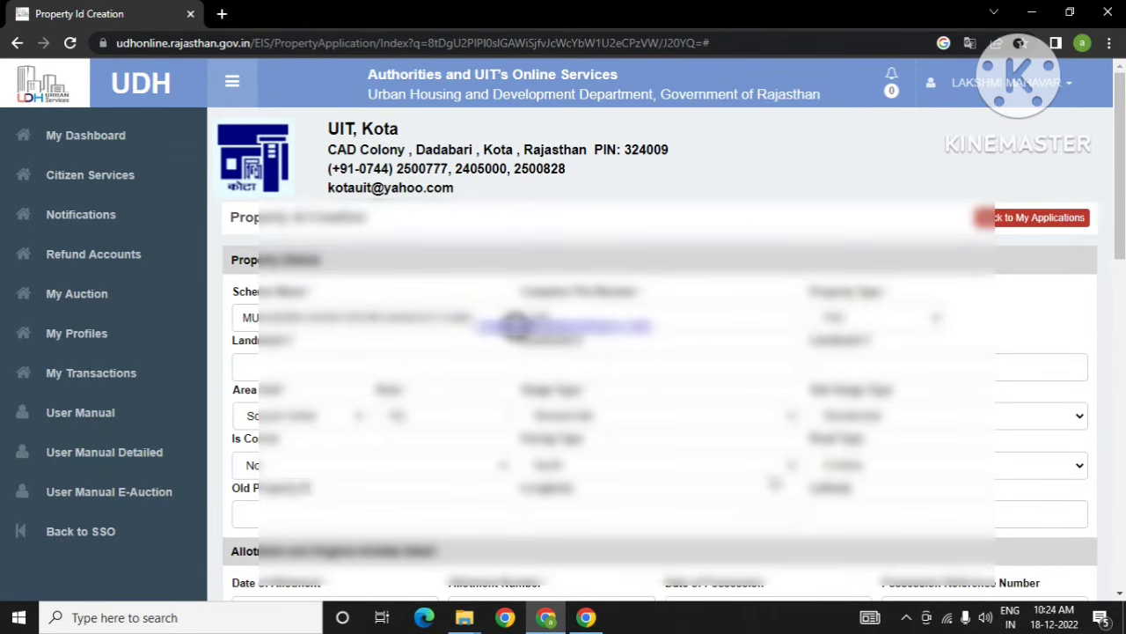
pyautogui.scroll(-10, 746, 407)
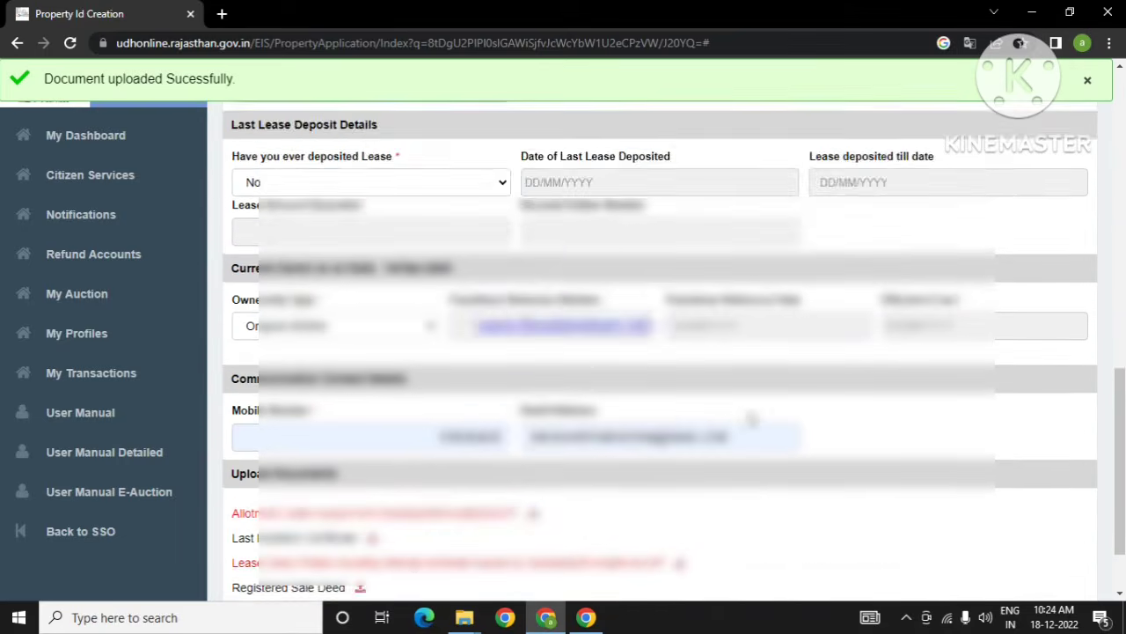
pyautogui.scroll(-1, 750, 420)
pyautogui.scroll(6, 795, 506)
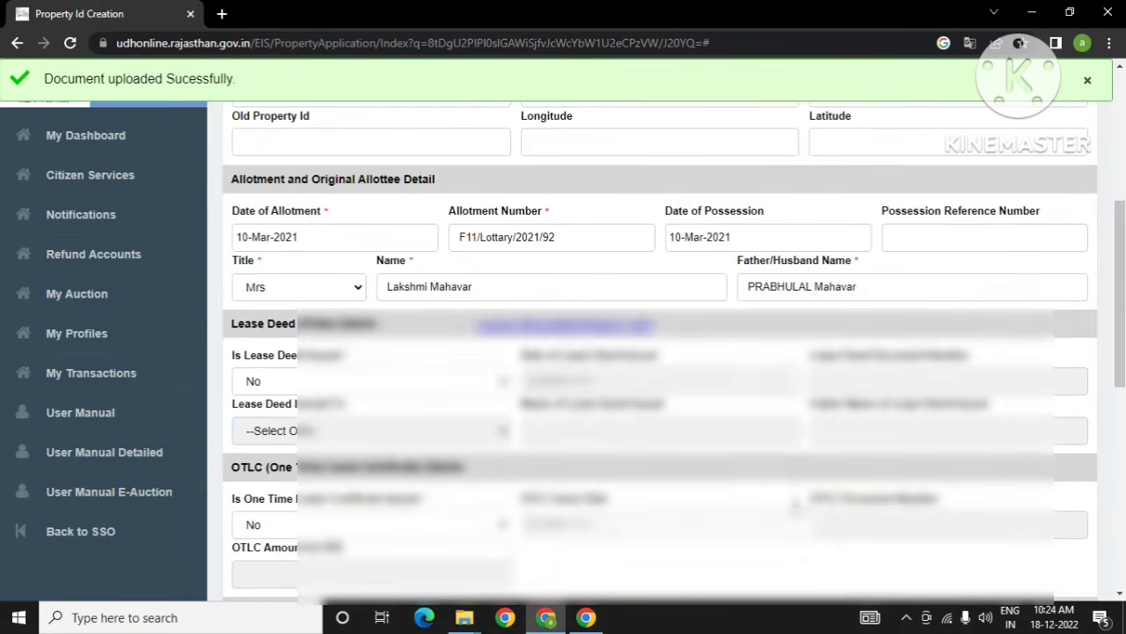
pyautogui.scroll(-4, 794, 506)
pyautogui.scroll(-4, 794, 506)
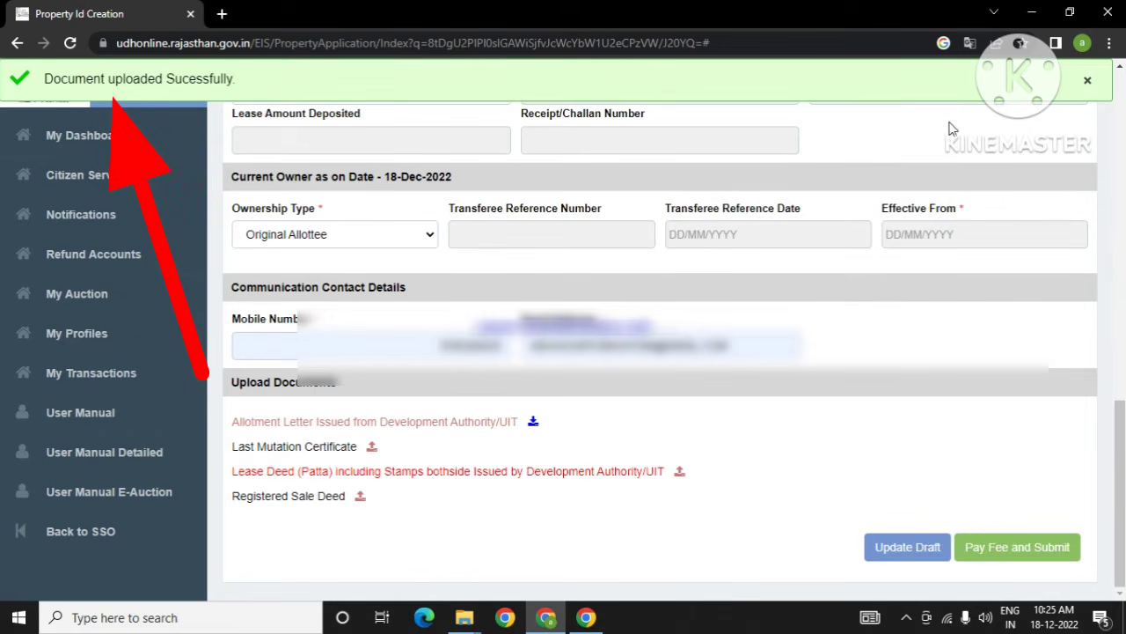
# Step: Dismiss the success banner and attach the Lease Deed (Patta) PDF from the Desktop
pyautogui.click(1088, 80)
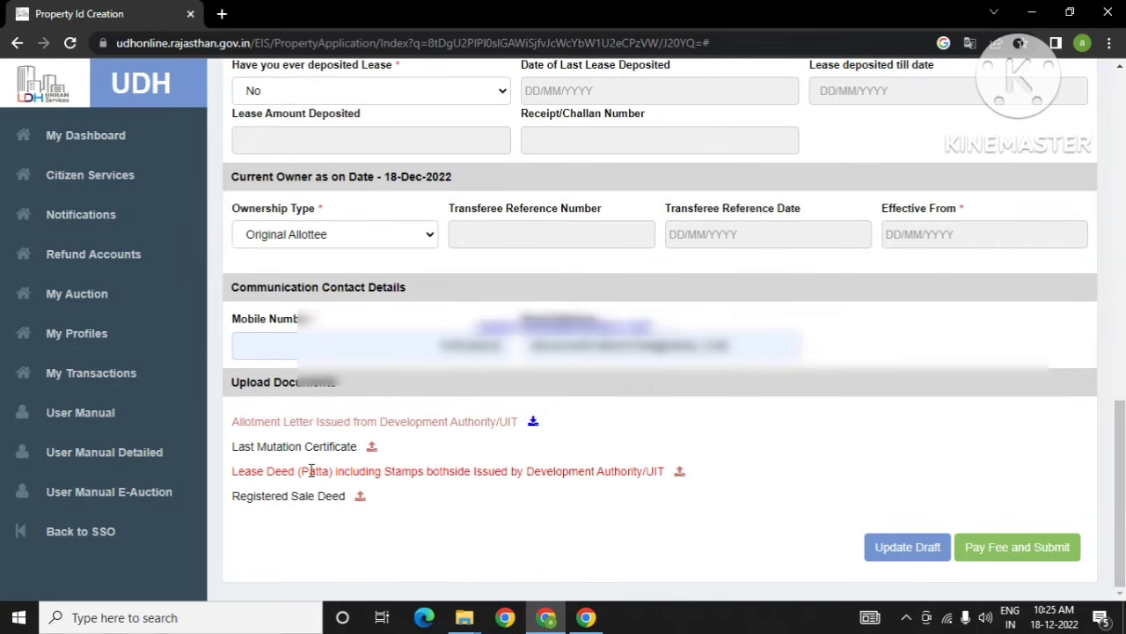
pyautogui.click(682, 475)
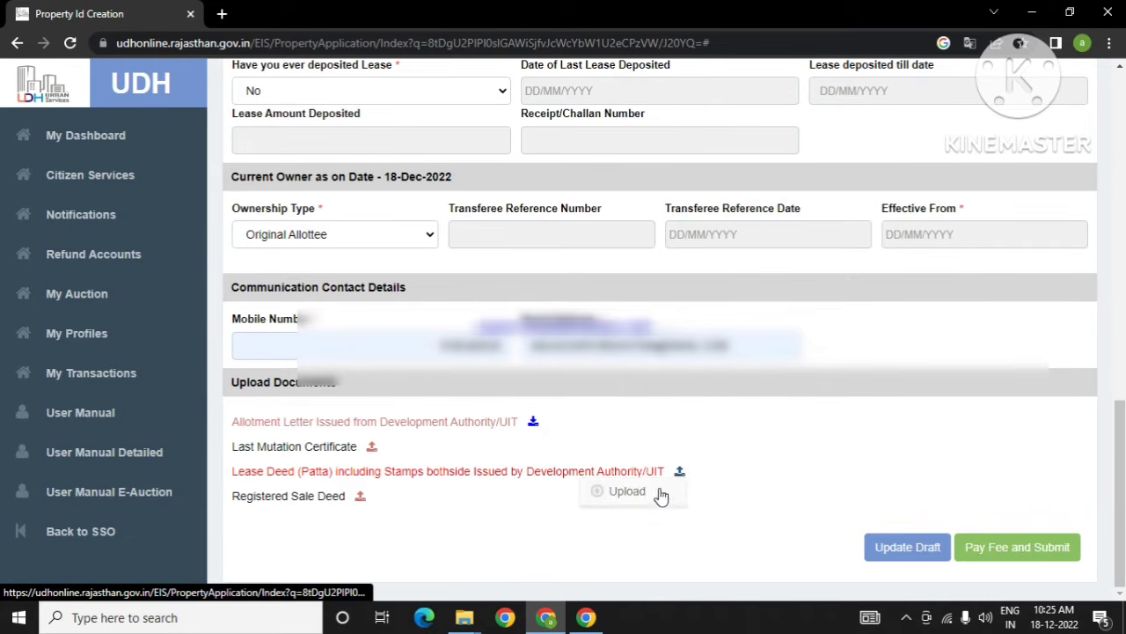
pyautogui.click(630, 494)
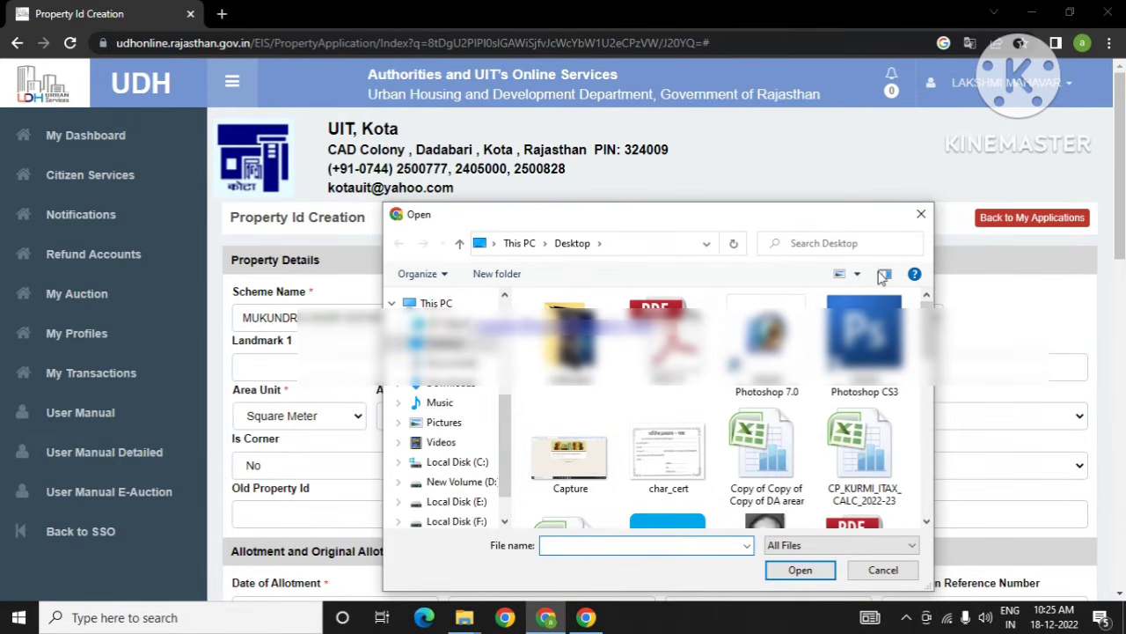
pyautogui.scroll(-3, 669, 374)
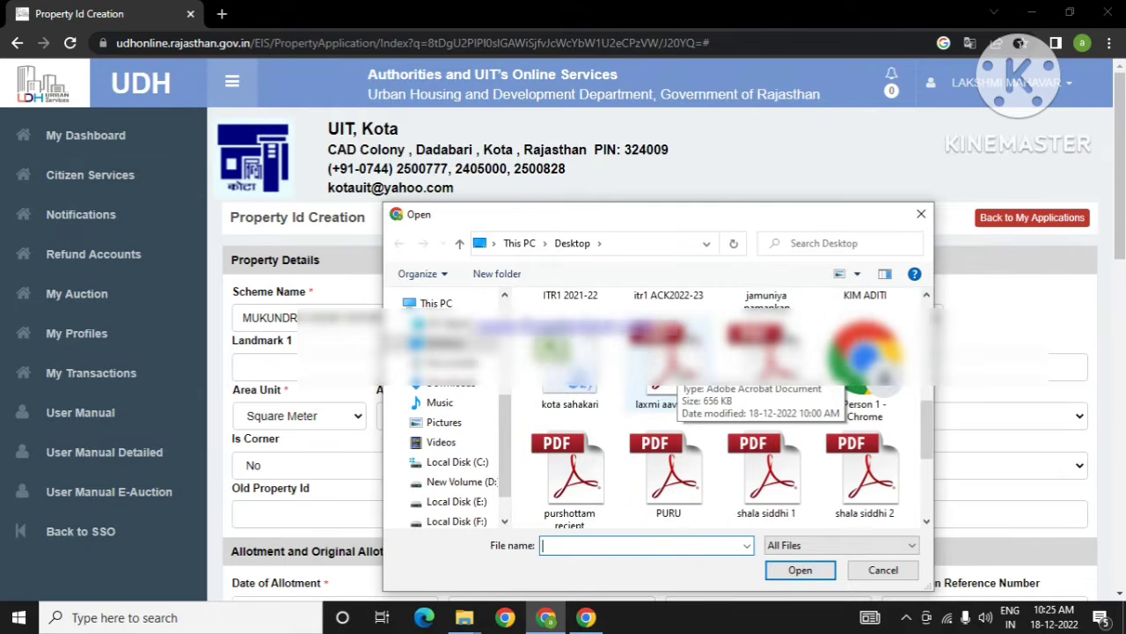
pyautogui.click(668, 361)
pyautogui.click(800, 569)
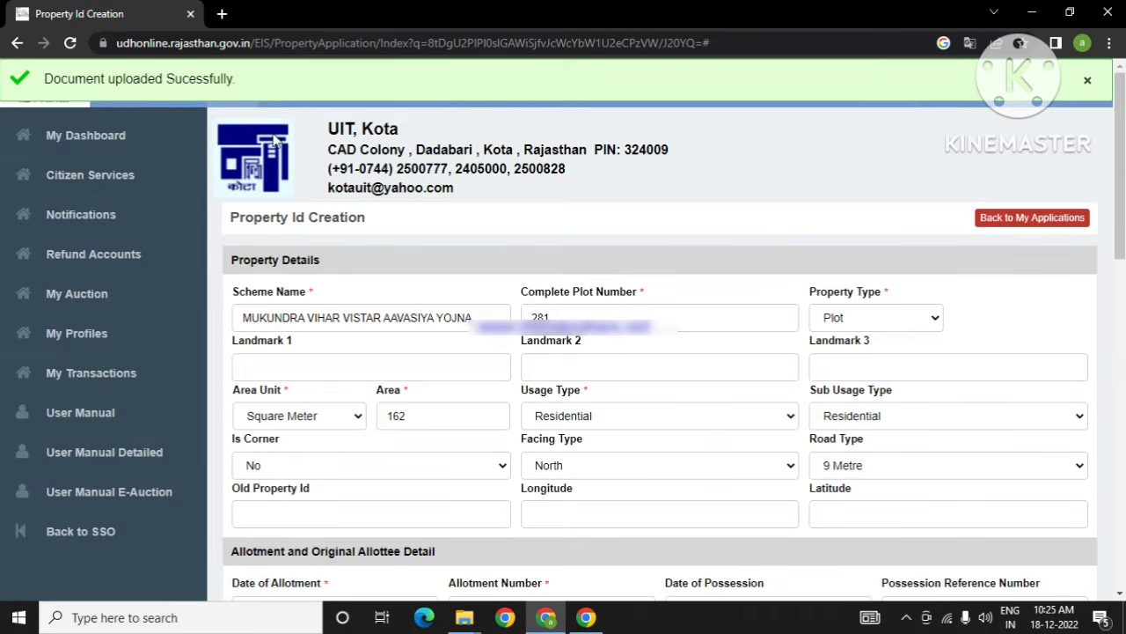
pyautogui.scroll(-3, 1087, 118)
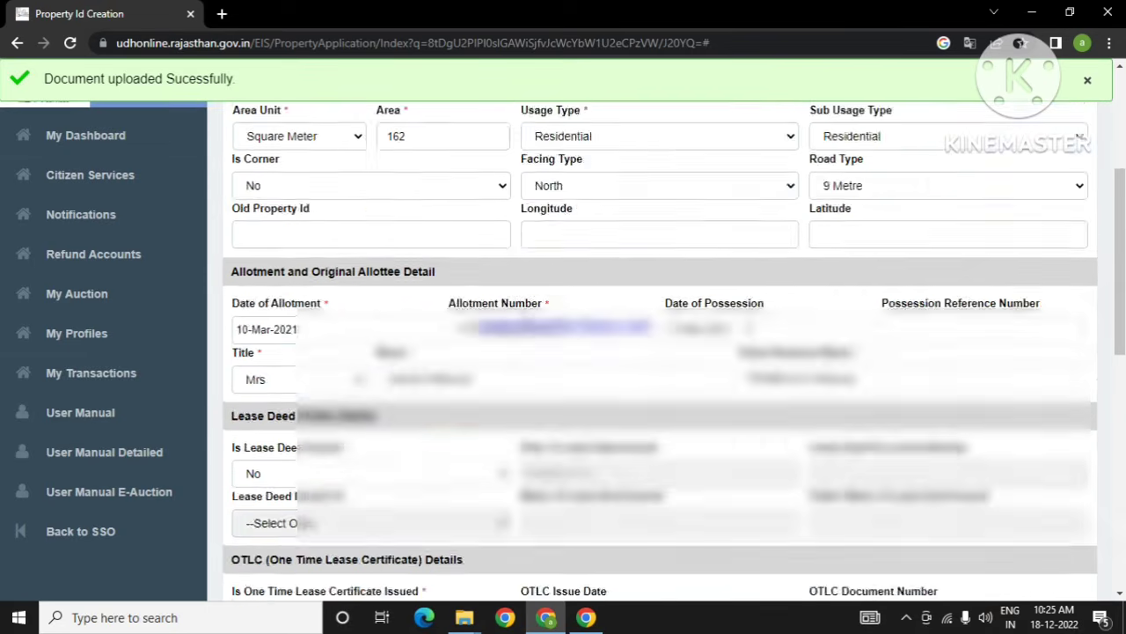
pyautogui.scroll(-8, 748, 339)
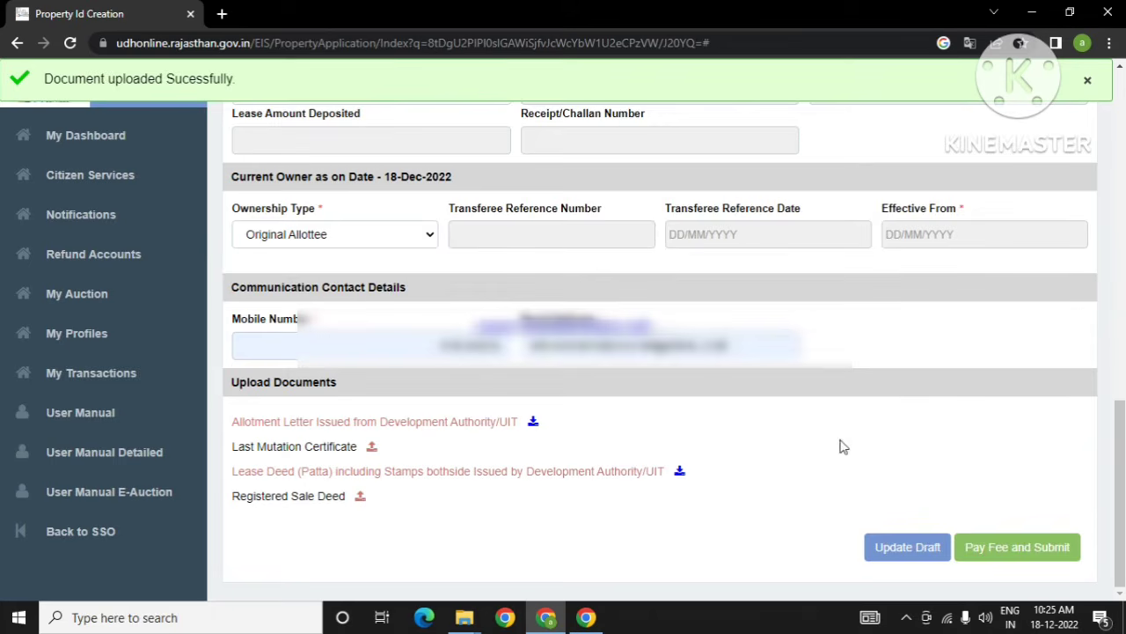
# Step: Save the application with Update Draft and return to My Dashboard
pyautogui.click(893, 559)
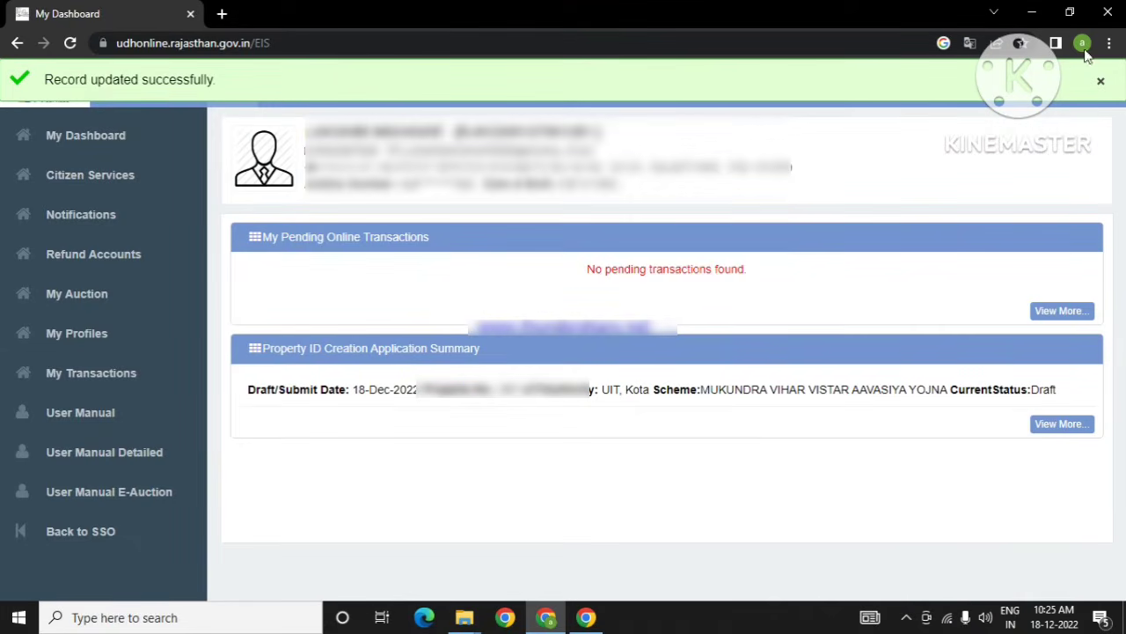
pyautogui.click(1100, 84)
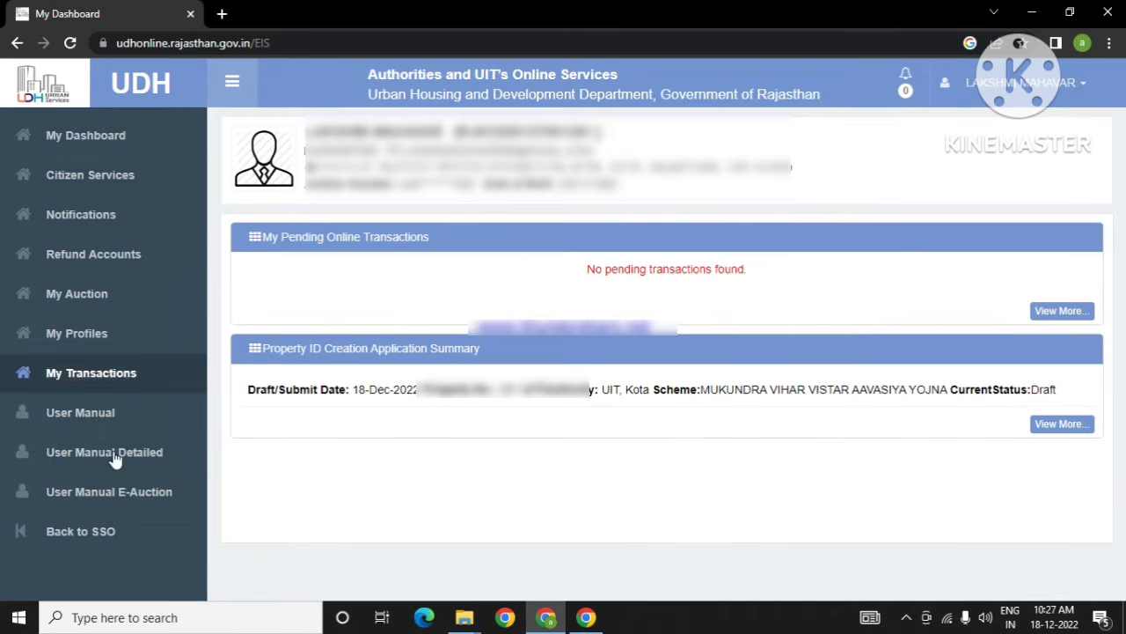
pyautogui.click(81, 192)
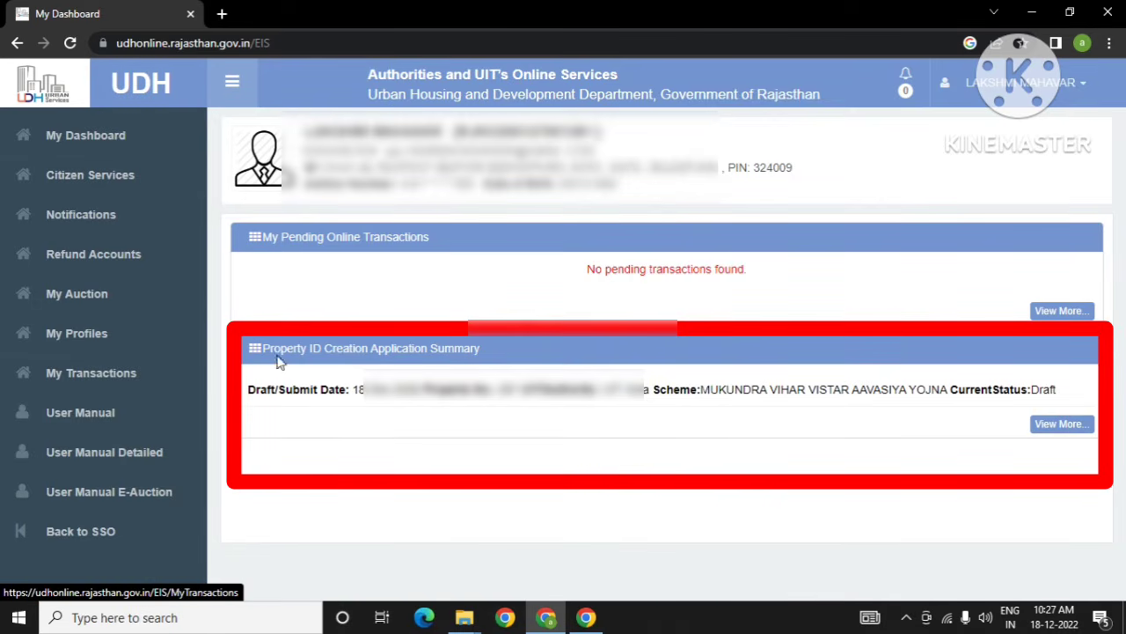
# Step: List all Property ID Creation applications and edit the Draft one for plot 281
pyautogui.click(1069, 425)
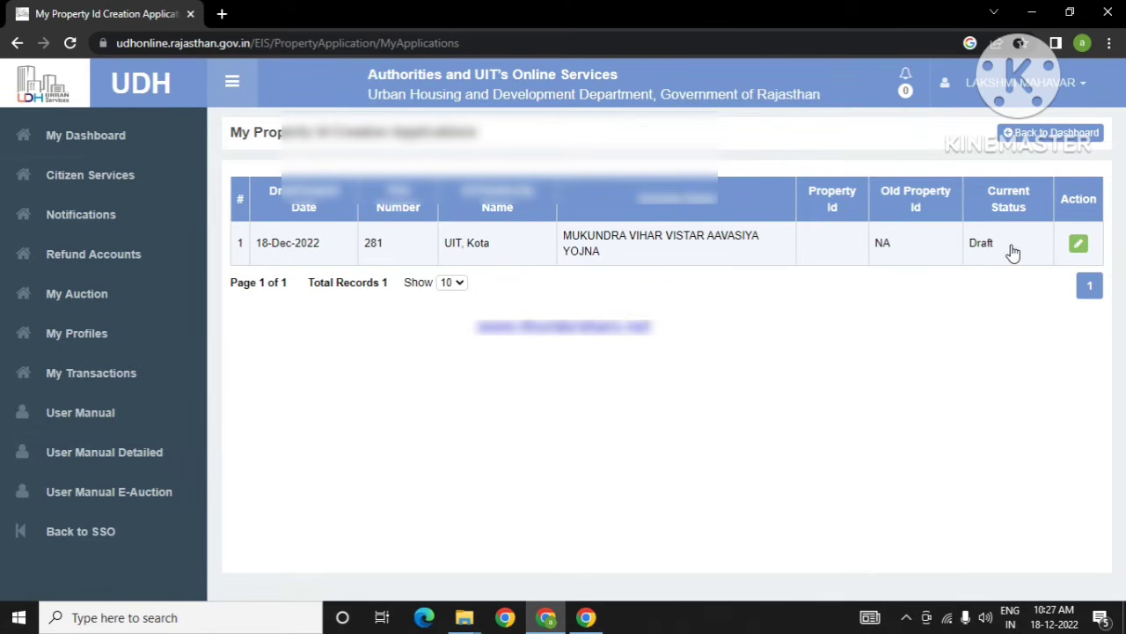
pyautogui.click(1078, 243)
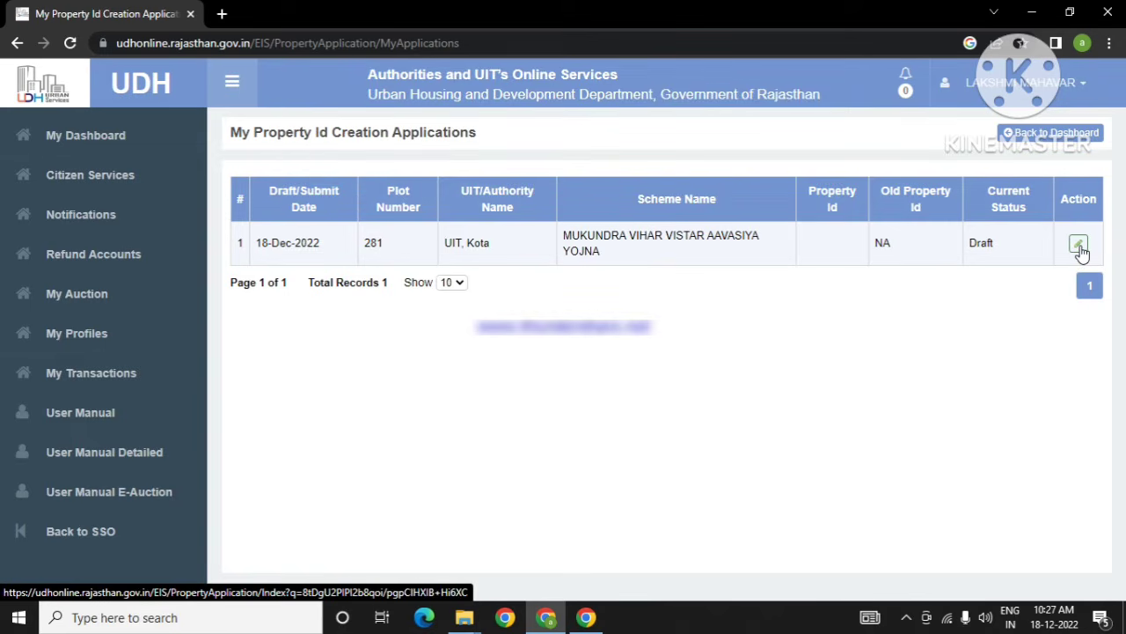
pyautogui.click(1079, 244)
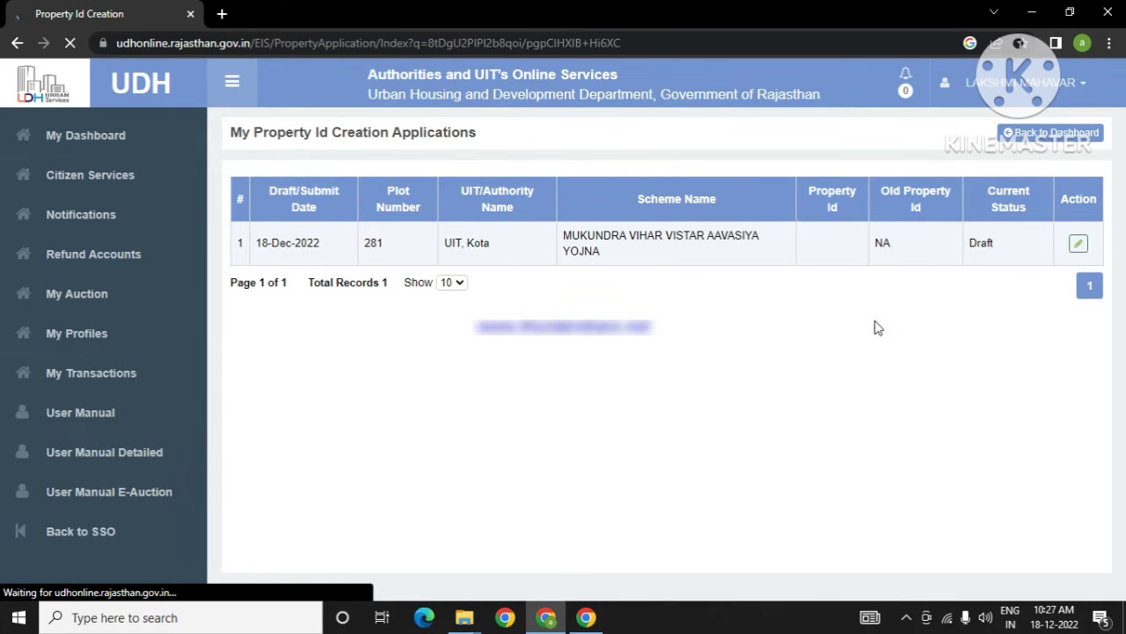
pyautogui.scroll(-6, 880, 328)
pyautogui.scroll(-5, 880, 327)
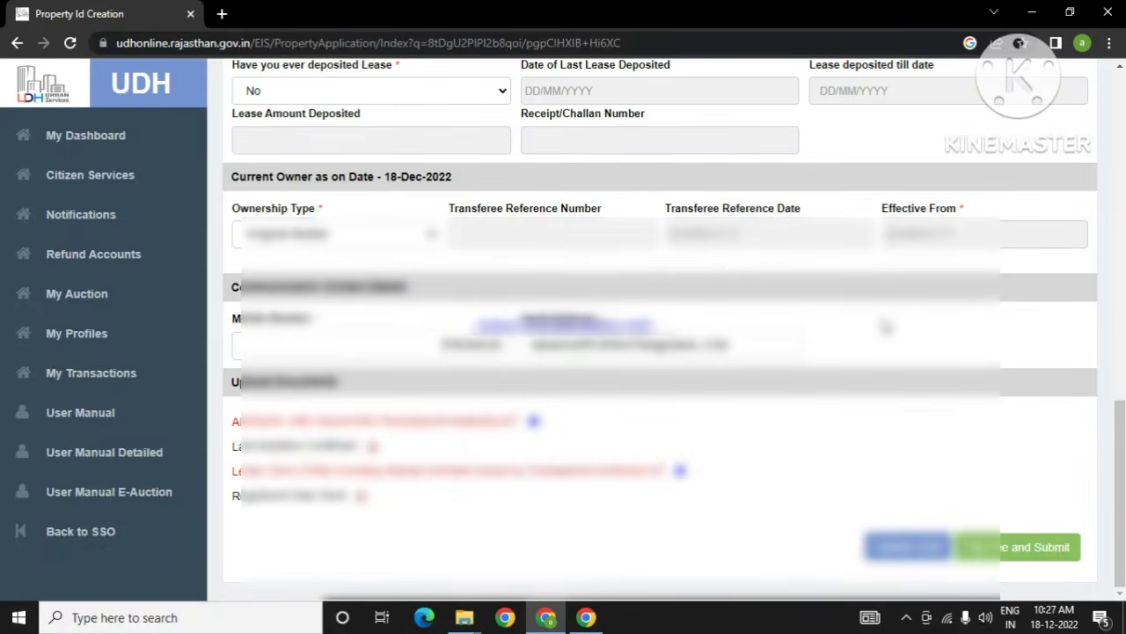
pyautogui.scroll(5, 818, 330)
pyautogui.scroll(-5, 818, 330)
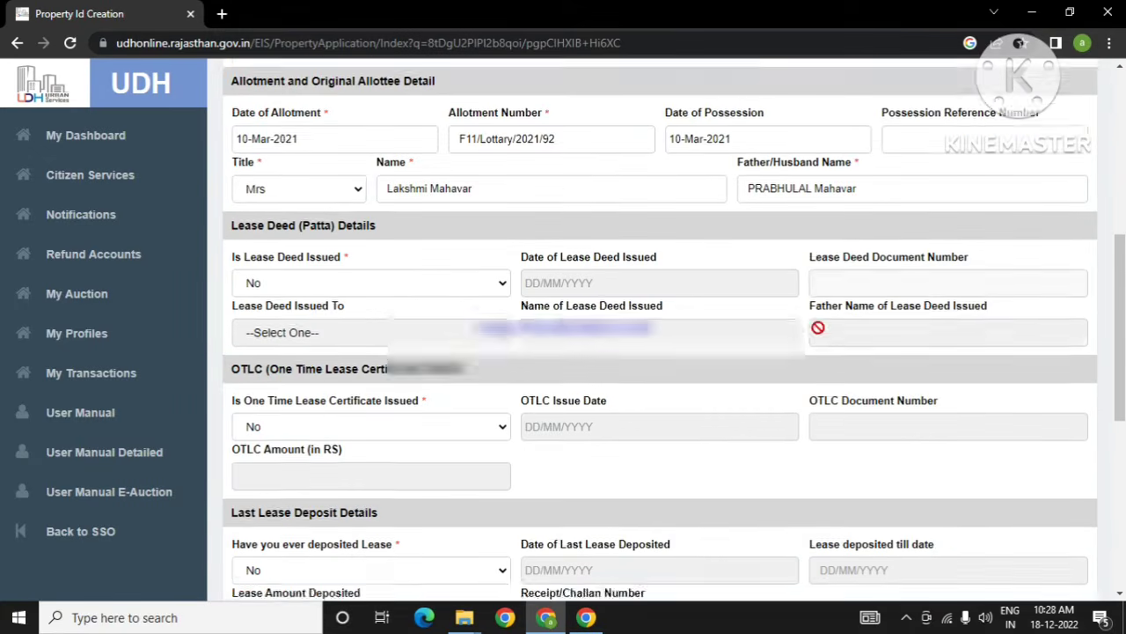
pyautogui.scroll(5, 819, 330)
pyautogui.scroll(-5, 818, 330)
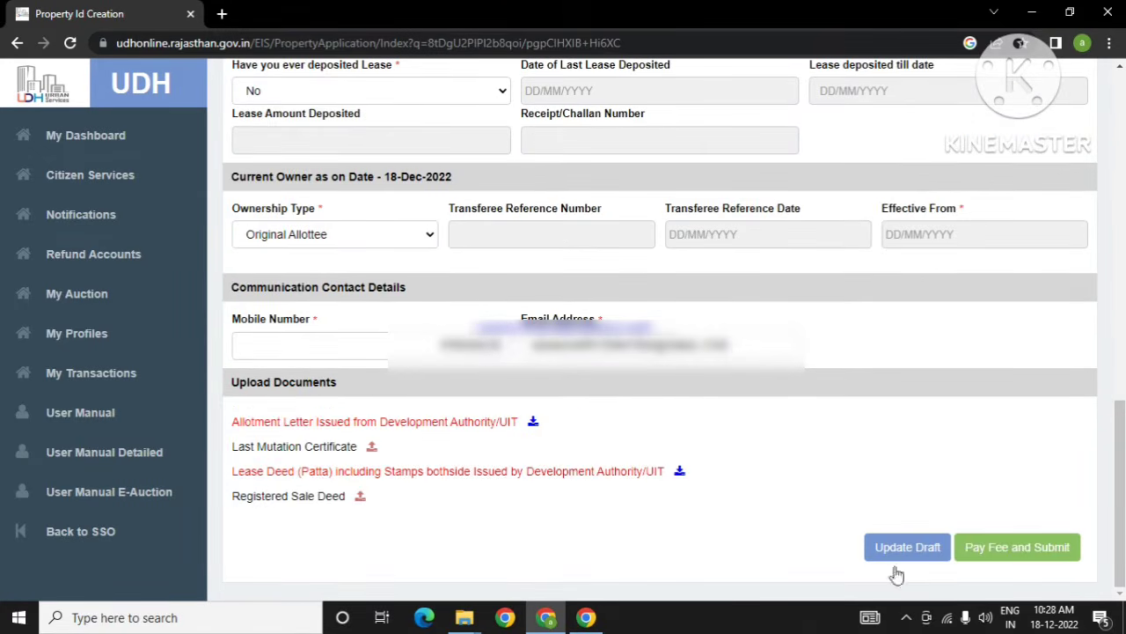
# Step: Submit the application with Pay Fee and Submit, confirming the 'Are you sure' prompt
pyautogui.click(1026, 552)
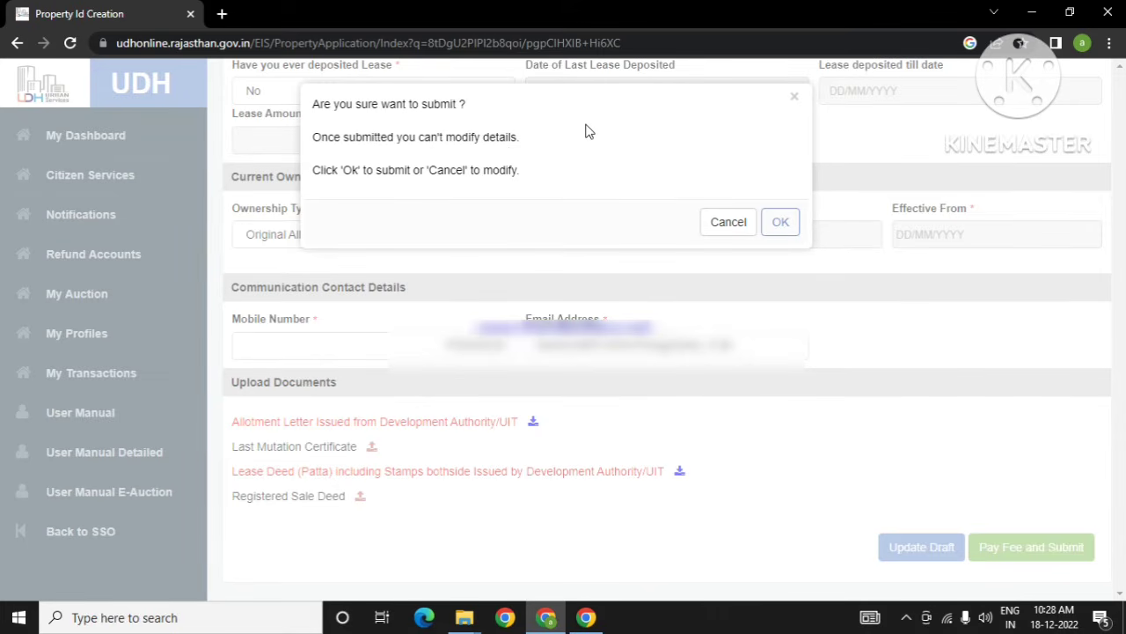
pyautogui.click(780, 222)
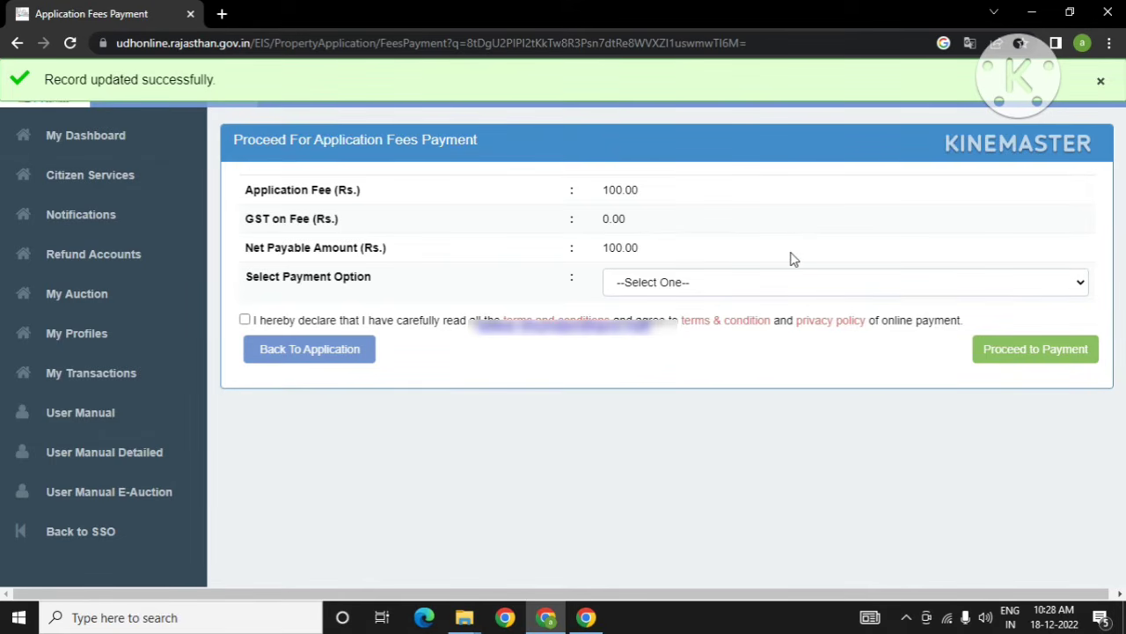
# Step: Choose Rajasthan Payment Platform (RPP), accept the declaration, and proceed to the payment gateway
pyautogui.click(730, 284)
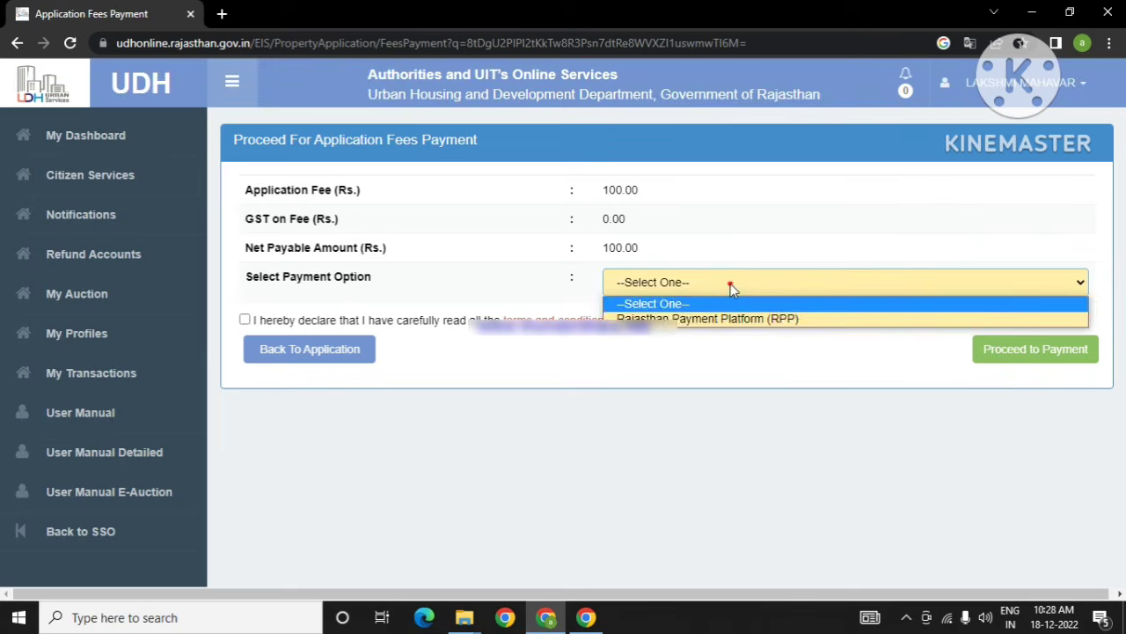
pyautogui.click(730, 283)
pyautogui.click(730, 283)
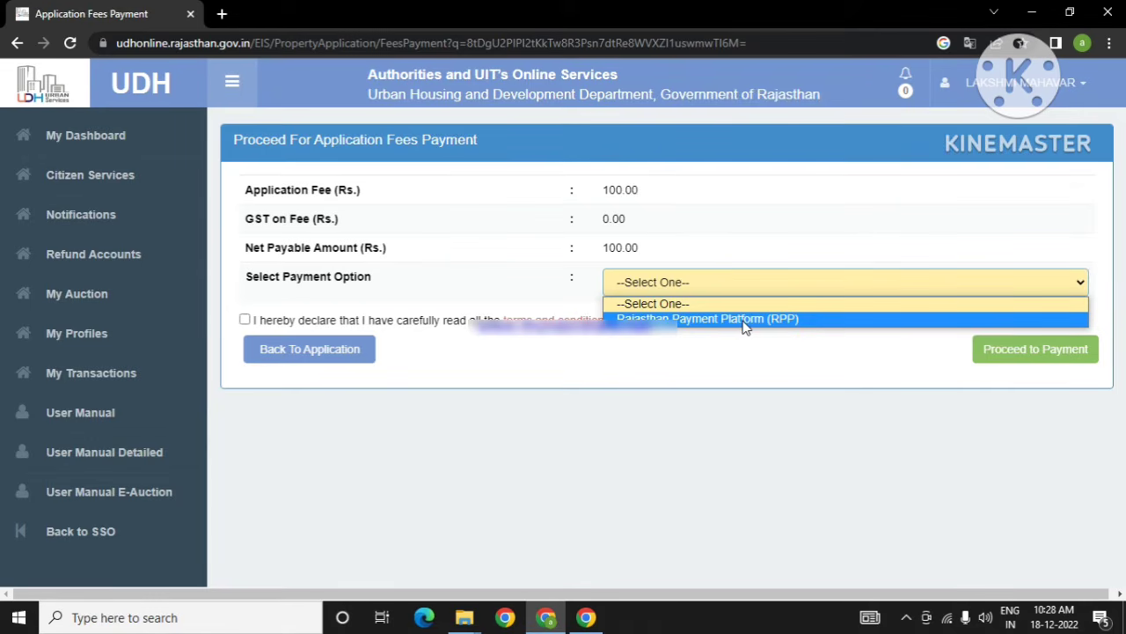
pyautogui.click(744, 320)
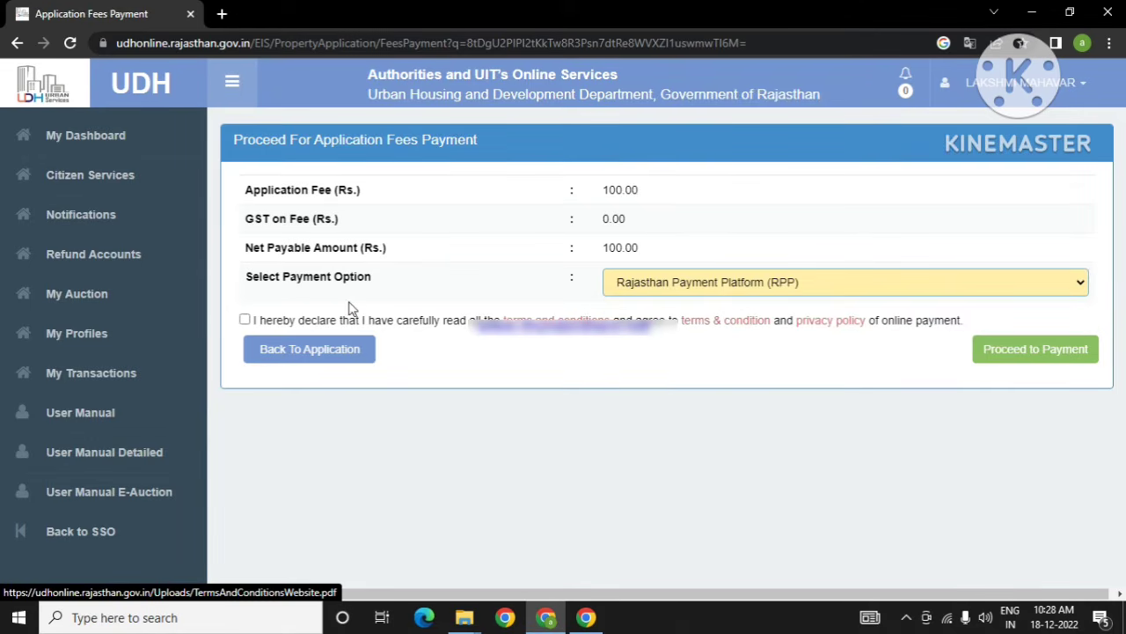
pyautogui.click(244, 319)
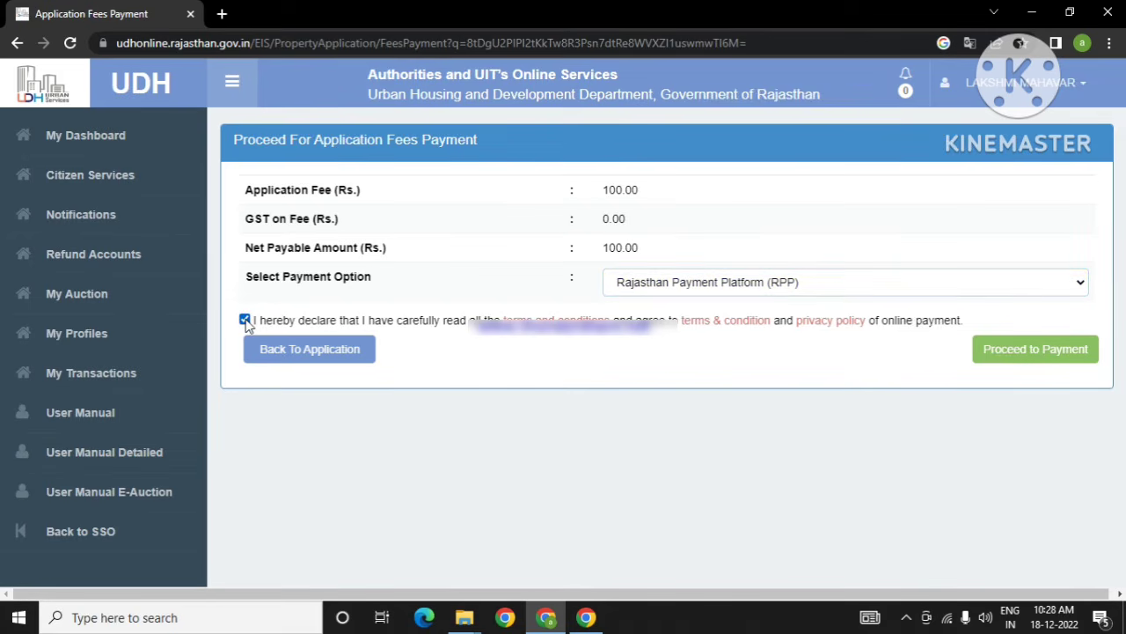
pyautogui.click(1031, 350)
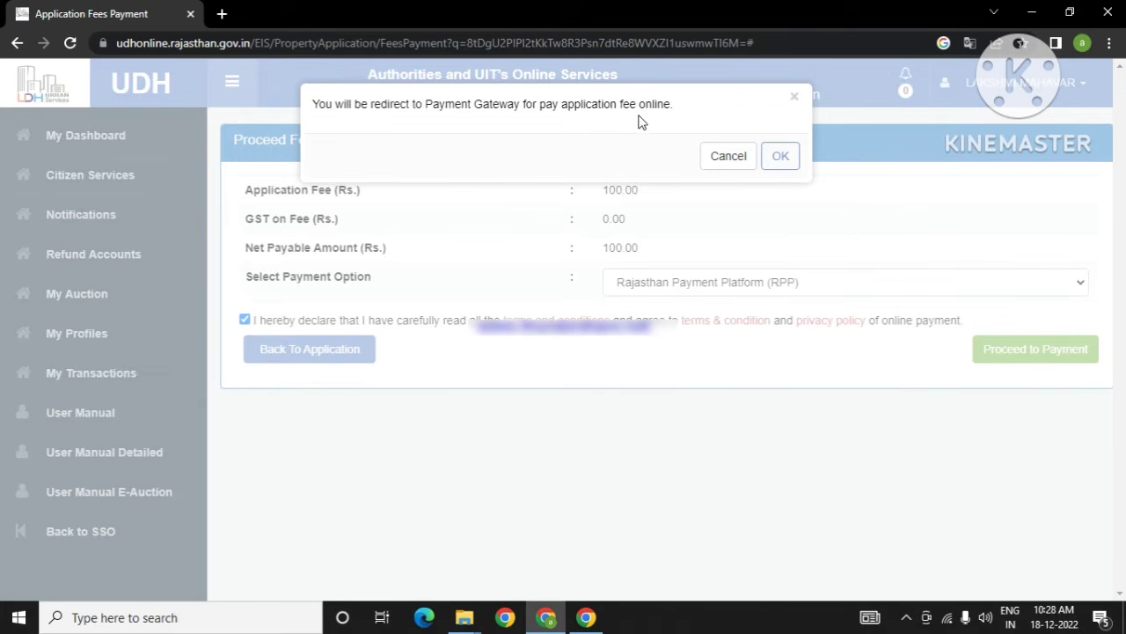
pyautogui.click(784, 159)
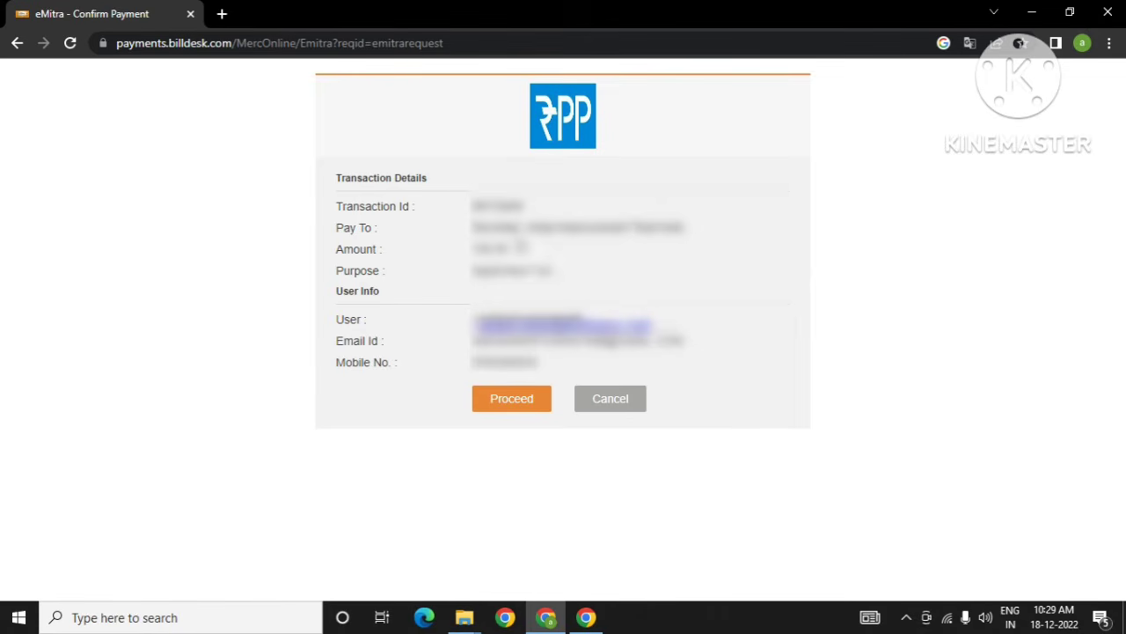
# Step: Proceed from the eMitra Confirm Payment page to BillDesk's ₹100.00 payment page
pyautogui.click(511, 398)
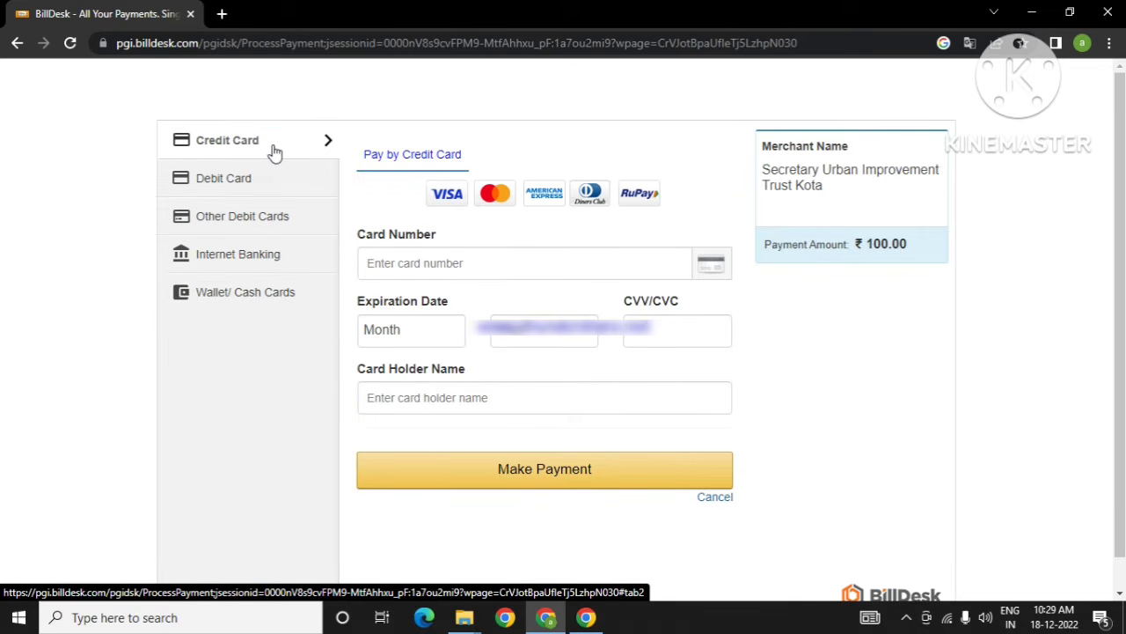
# Step: Pay by State Bank of India internet banking, accepting the Rs. 103.84 total with convenience fee
pyautogui.click(257, 264)
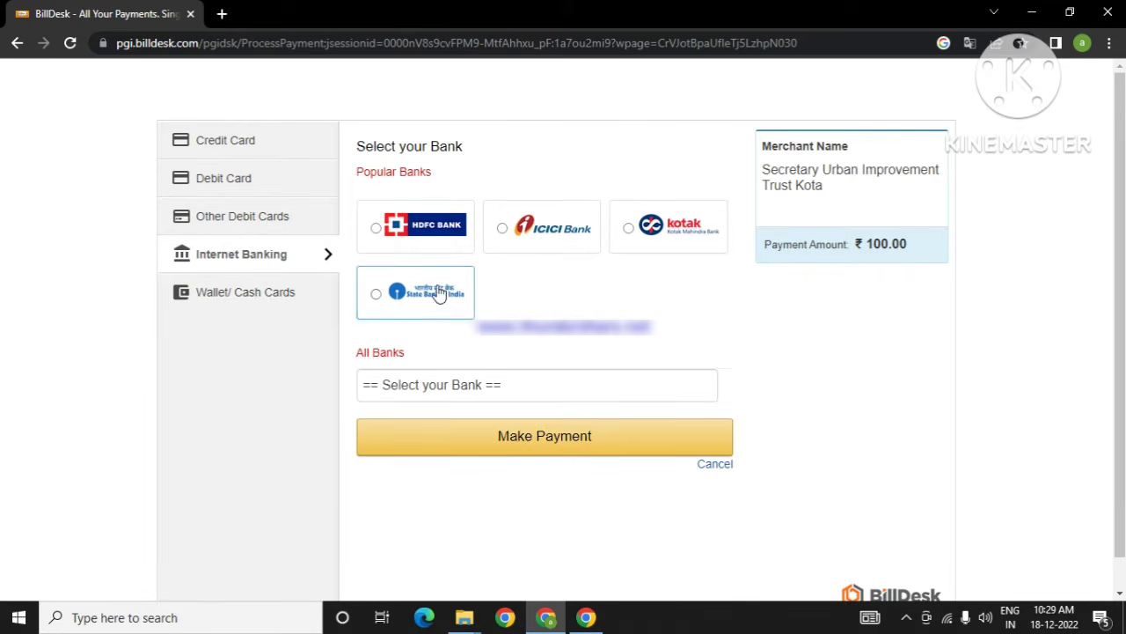
pyautogui.click(376, 294)
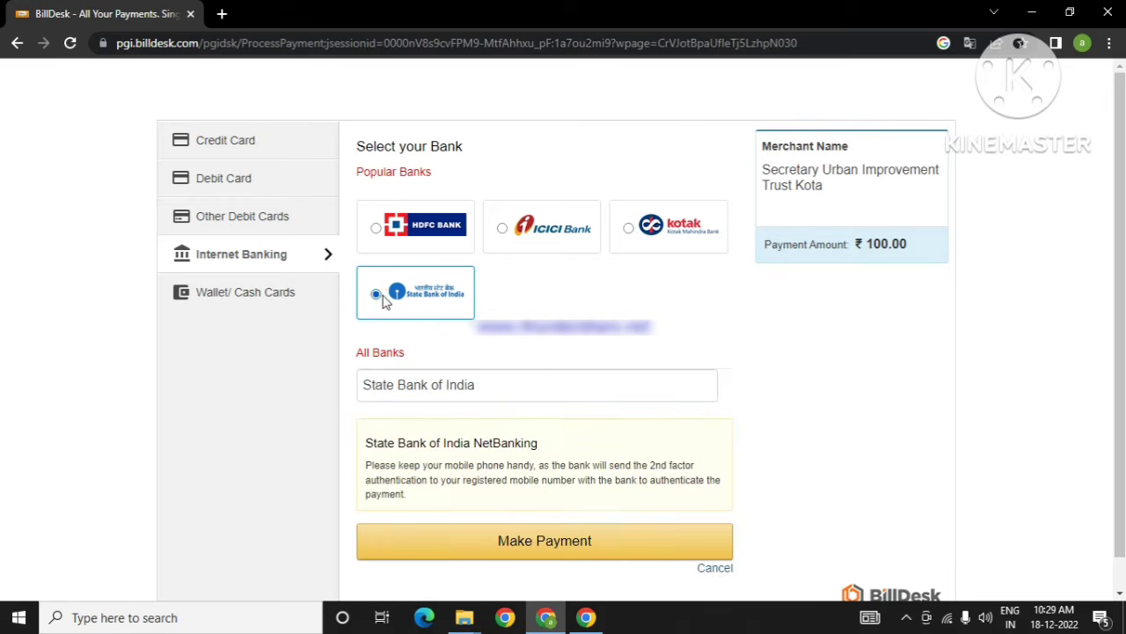
pyautogui.click(662, 387)
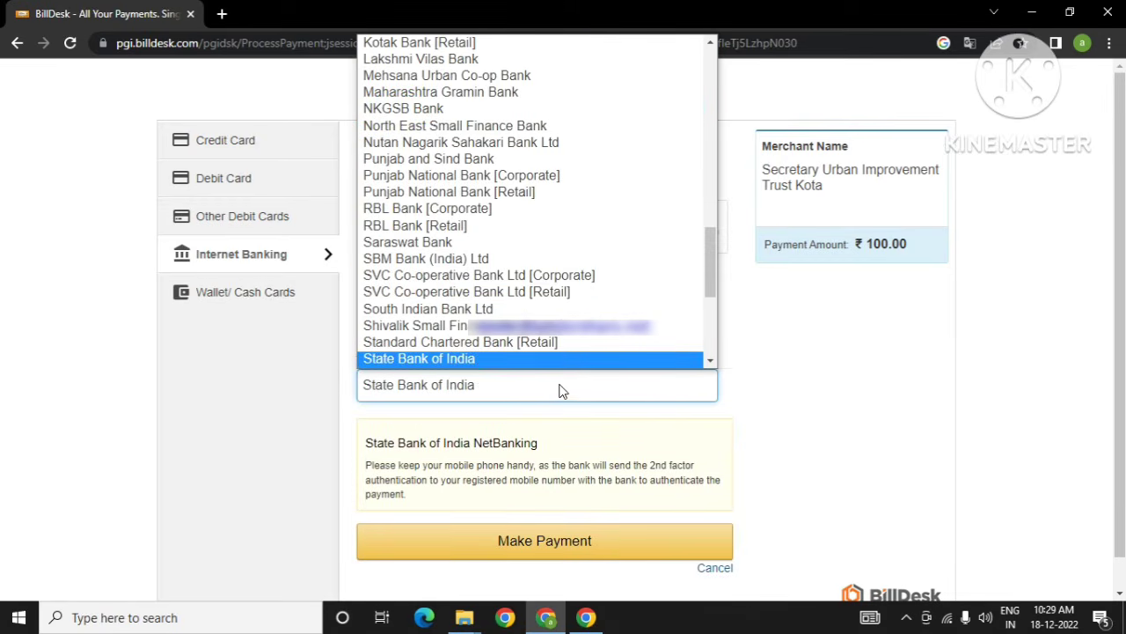
pyautogui.moveTo(710, 277); pyautogui.dragTo(696, 370)
pyautogui.click(642, 384)
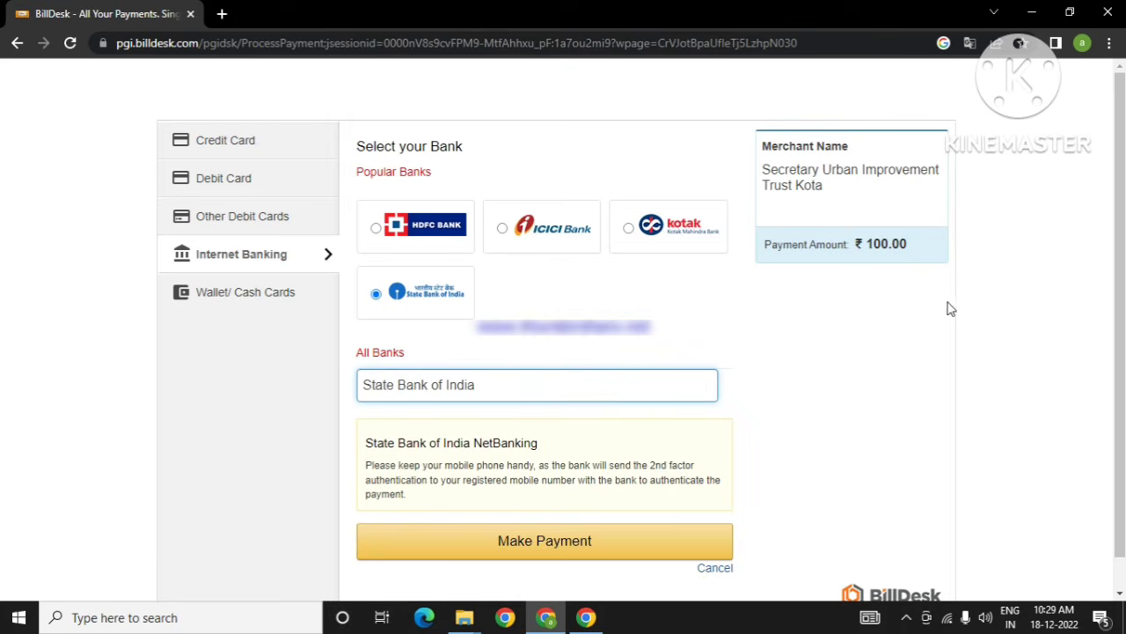
pyautogui.scroll(-1, 936, 326)
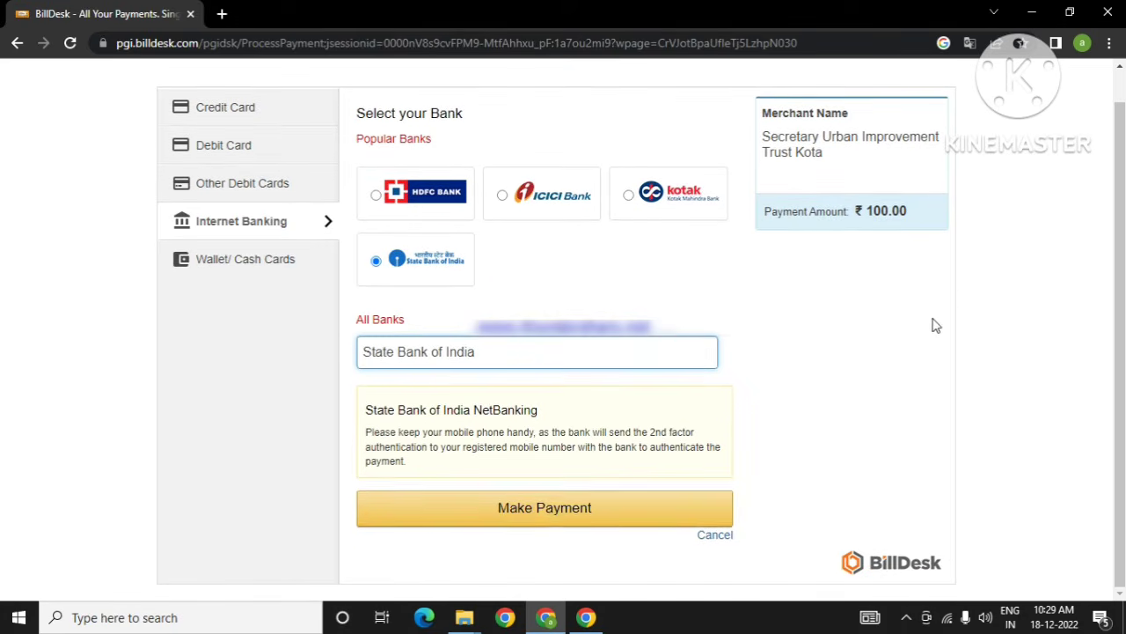
pyautogui.click(554, 507)
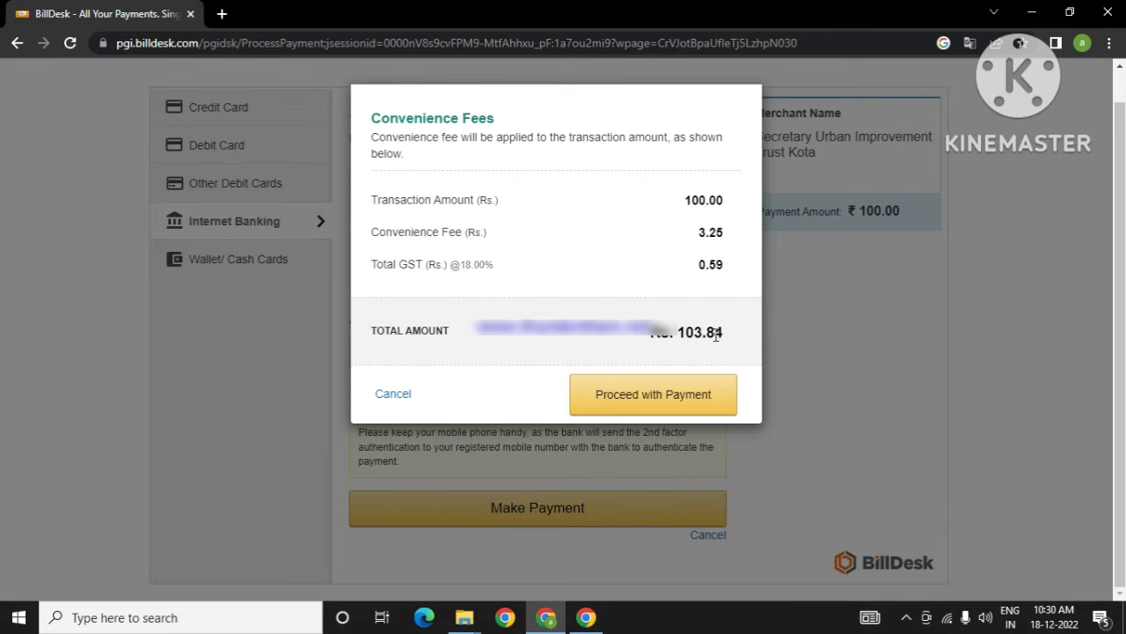
pyautogui.click(661, 396)
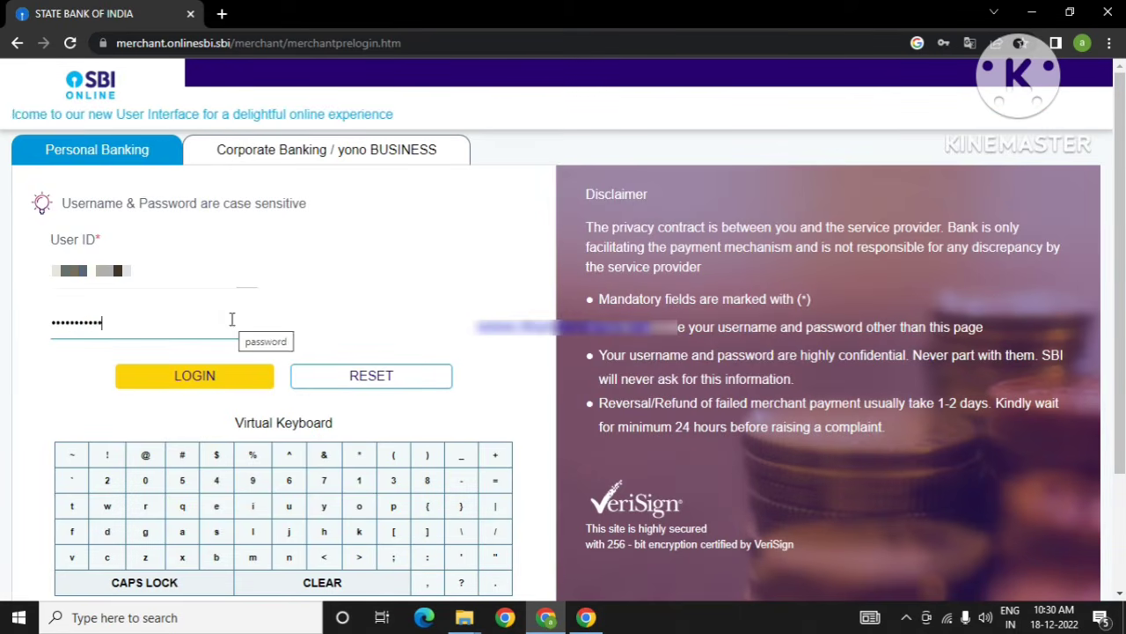
# Step: Log in to SBI net banking, confirm the INR 103.84 payment and authorise it with the SMS password
pyautogui.click(208, 380)
pyautogui.scroll(-3, 209, 385)
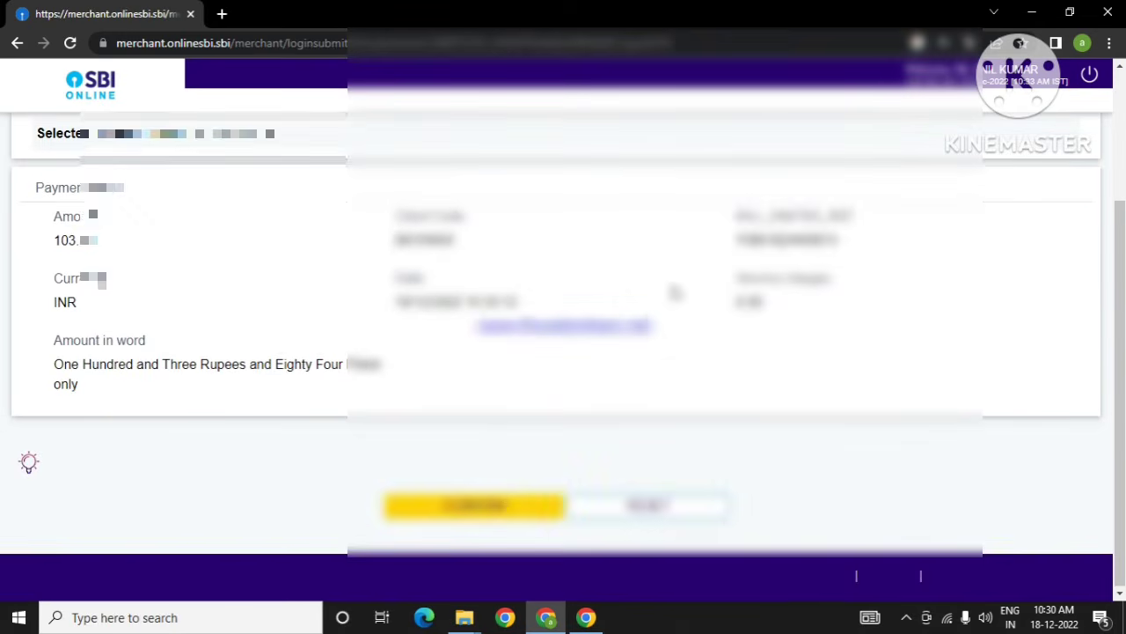
pyautogui.click(497, 516)
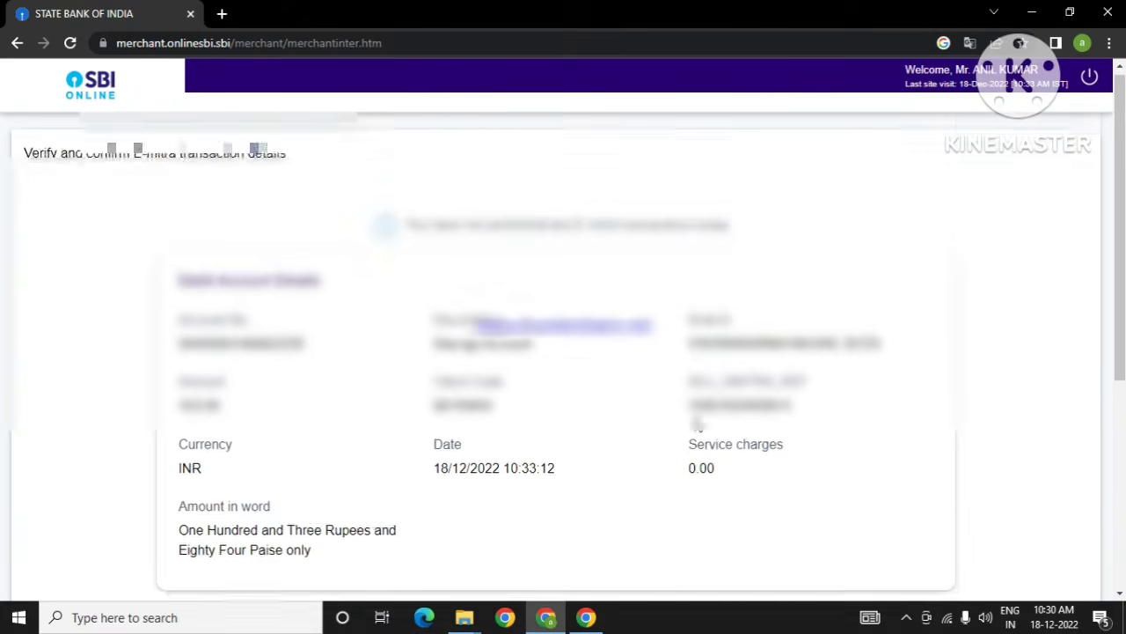
pyautogui.scroll(-5, 699, 380)
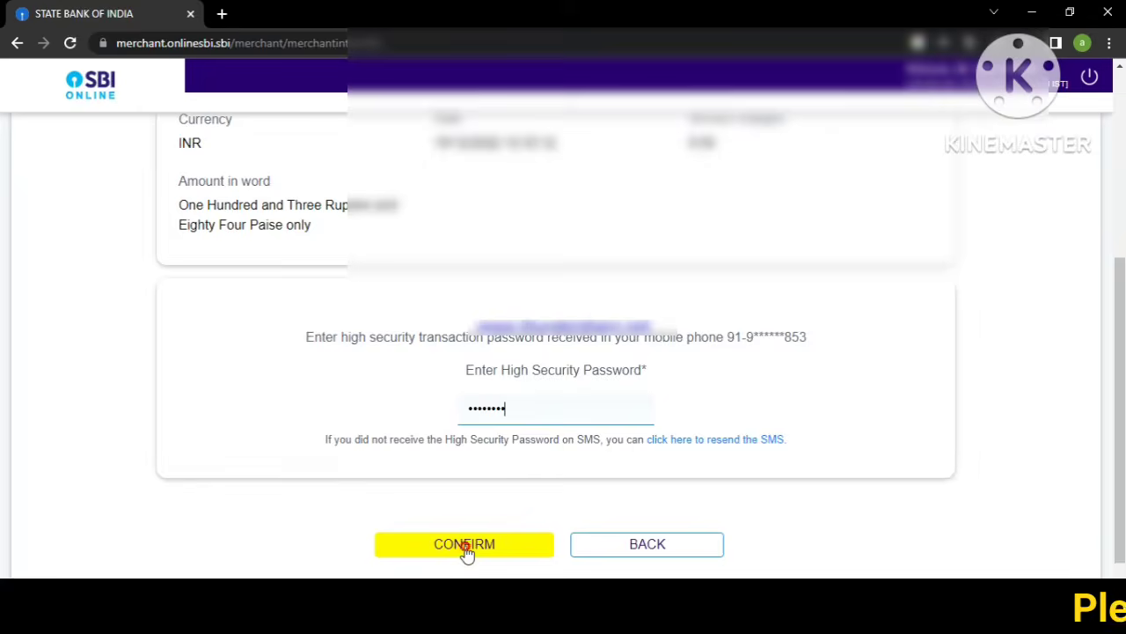
pyautogui.click(465, 545)
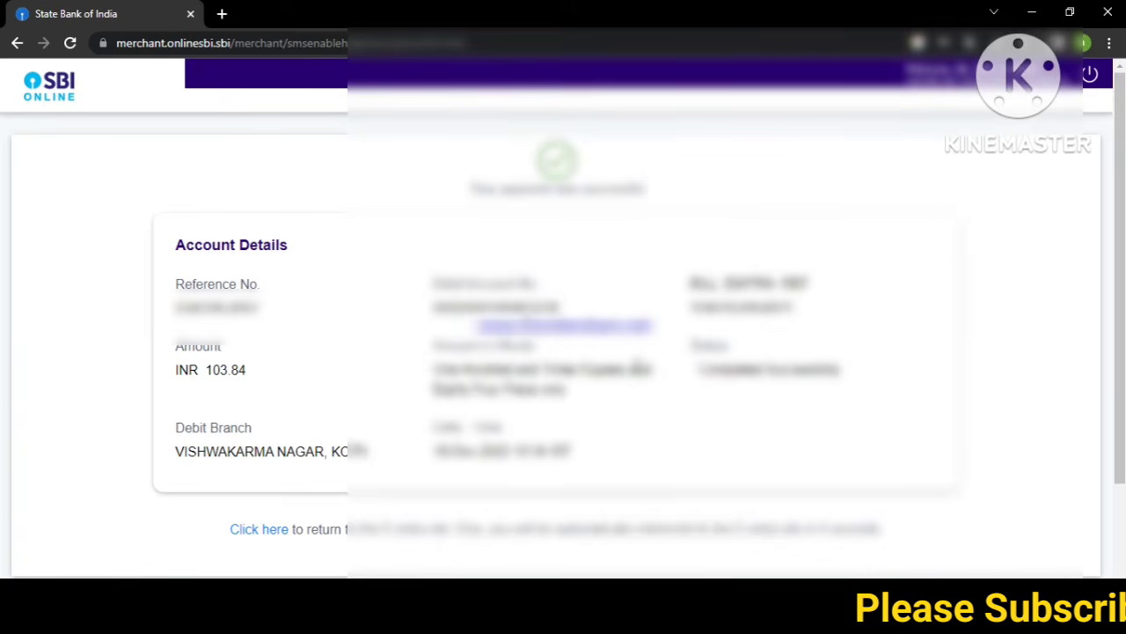
pyautogui.scroll(-1, 640, 363)
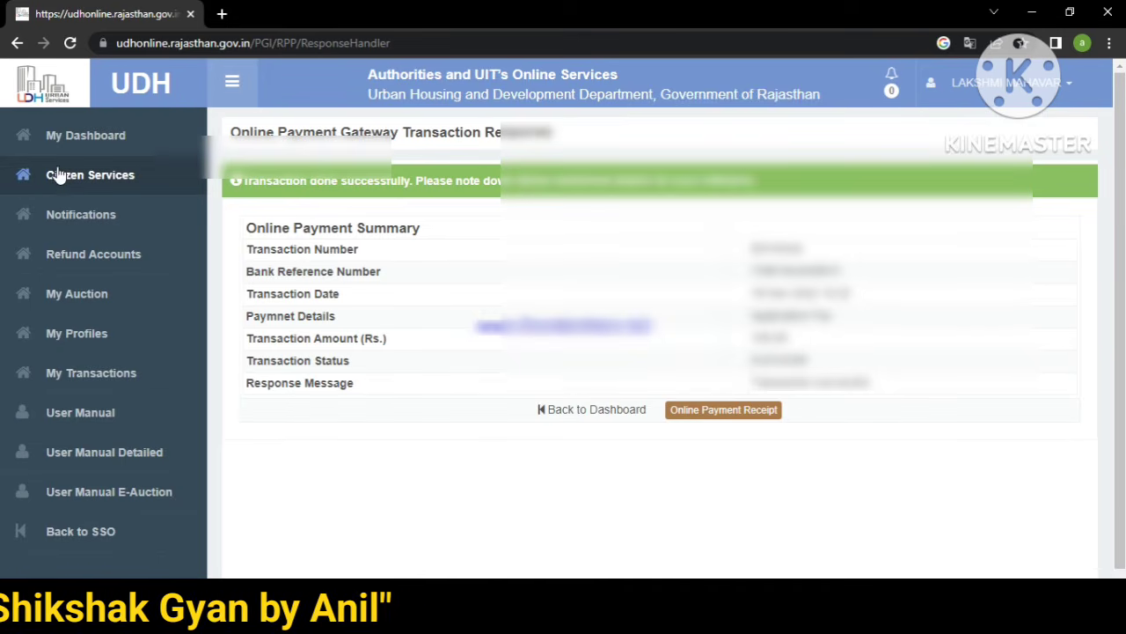
# Step: View the Rs. 100.00 Payment Acknowledgement Receipt from the application's details, then return to My Dashboard
pyautogui.click(68, 137)
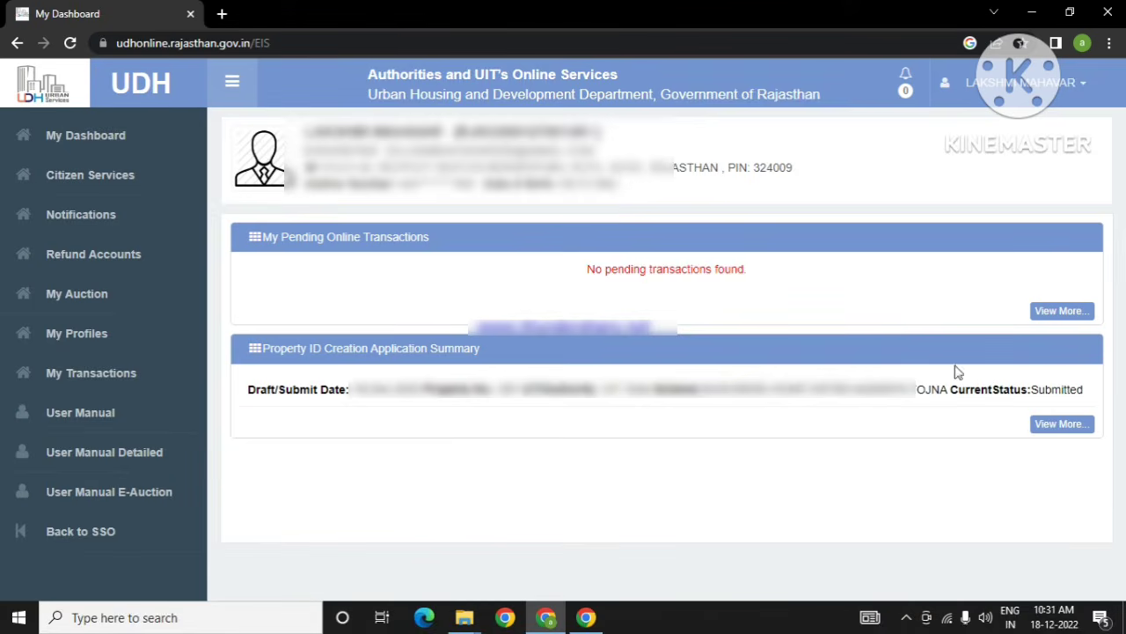
pyautogui.click(1062, 423)
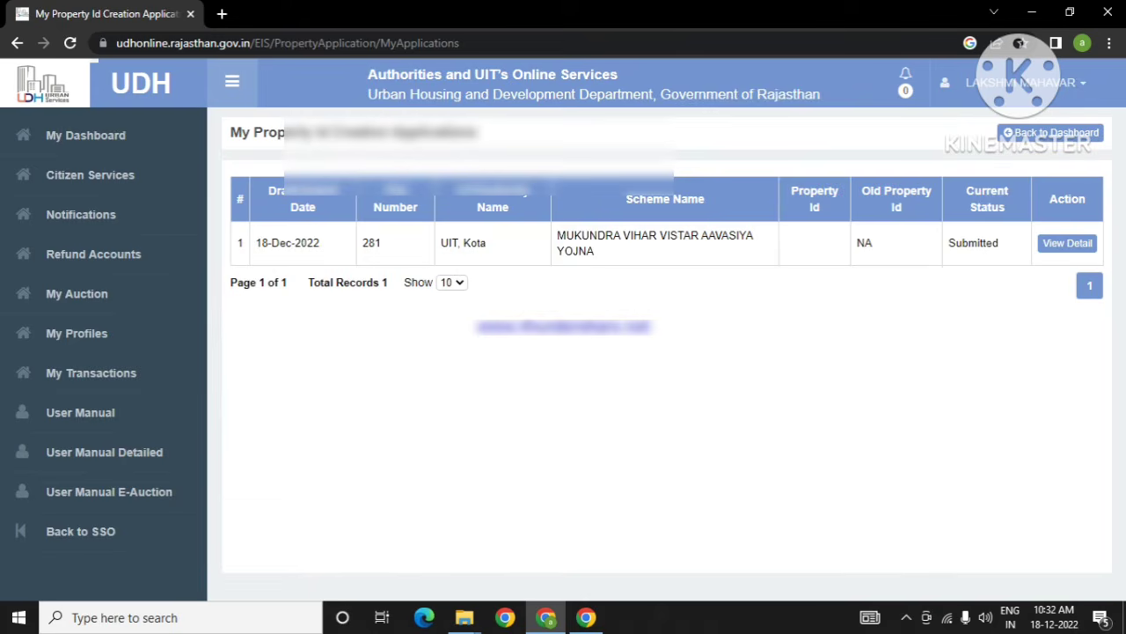
pyautogui.click(1070, 249)
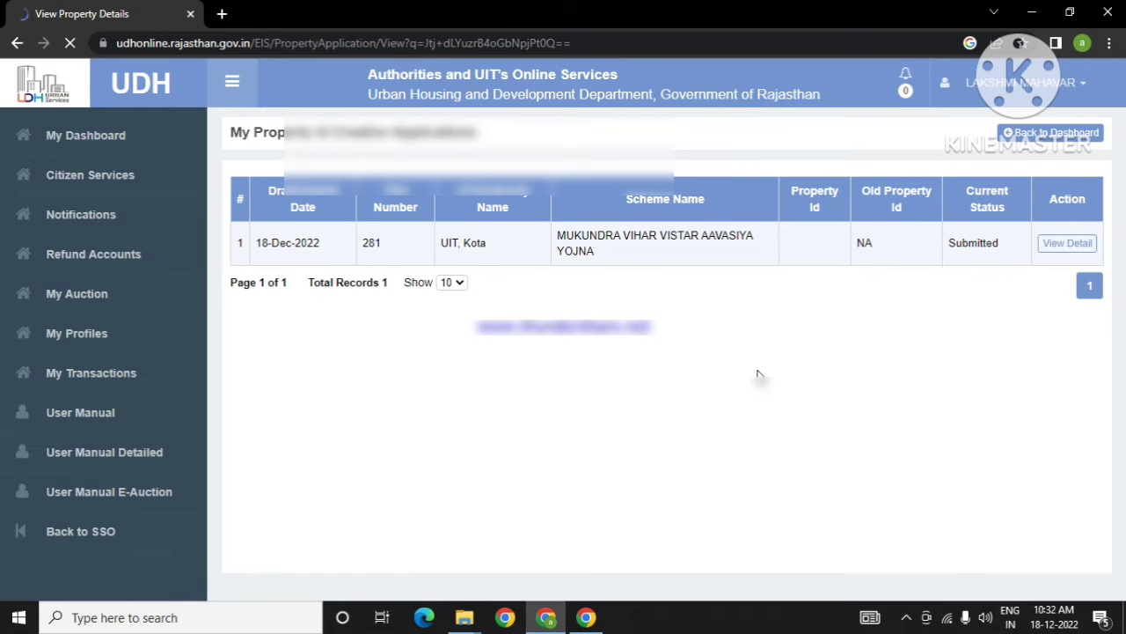
pyautogui.scroll(-15, 759, 376)
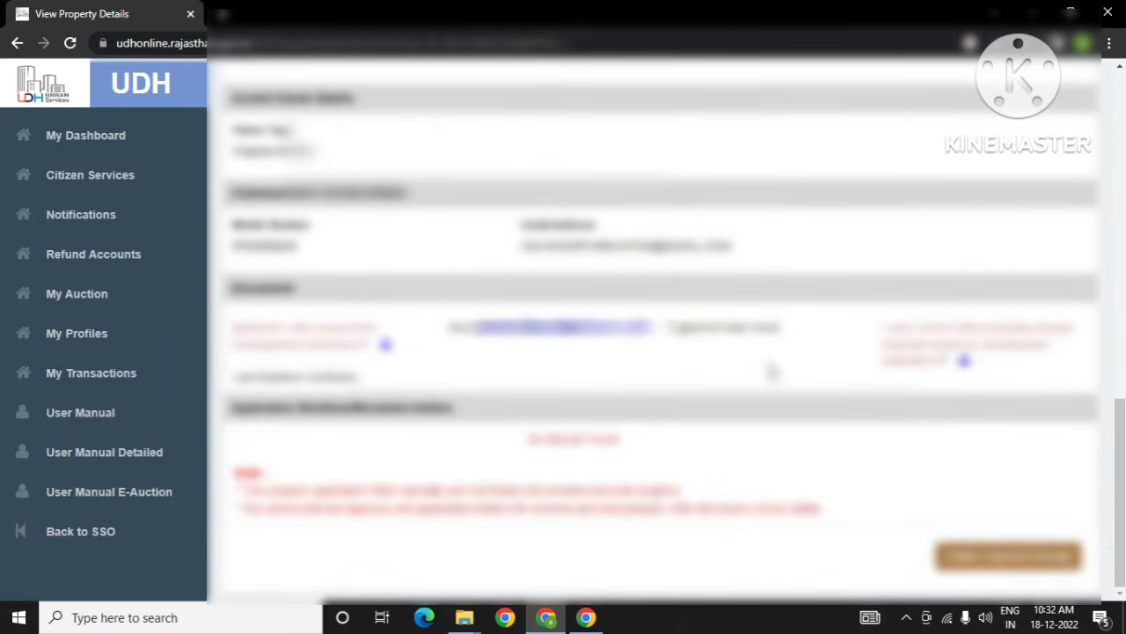
pyautogui.click(1009, 563)
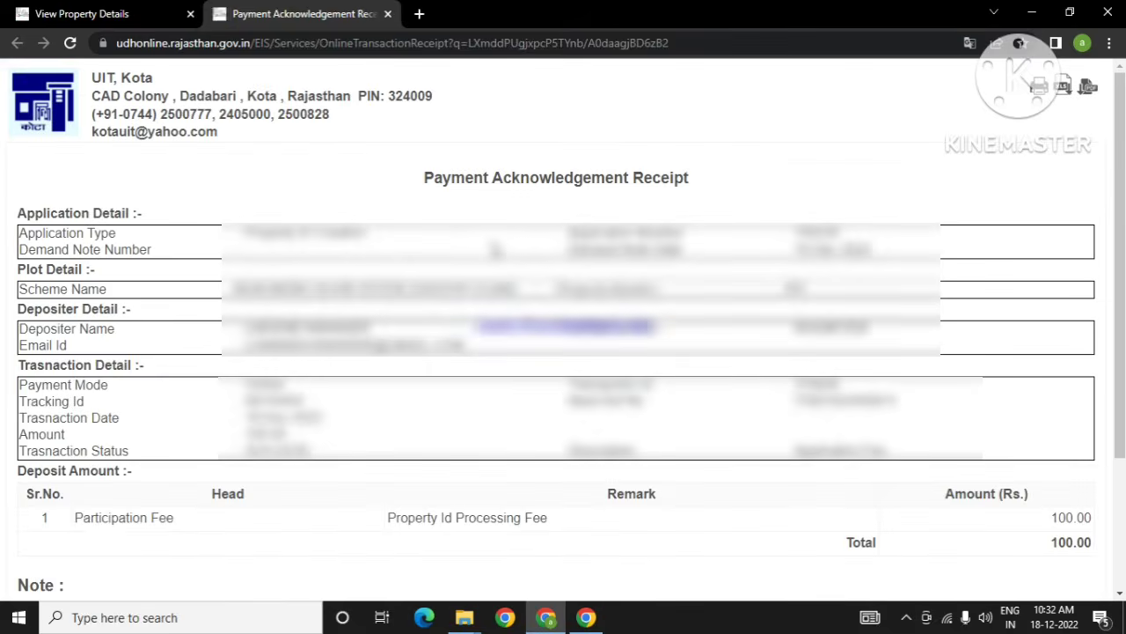
pyautogui.click(140, 15)
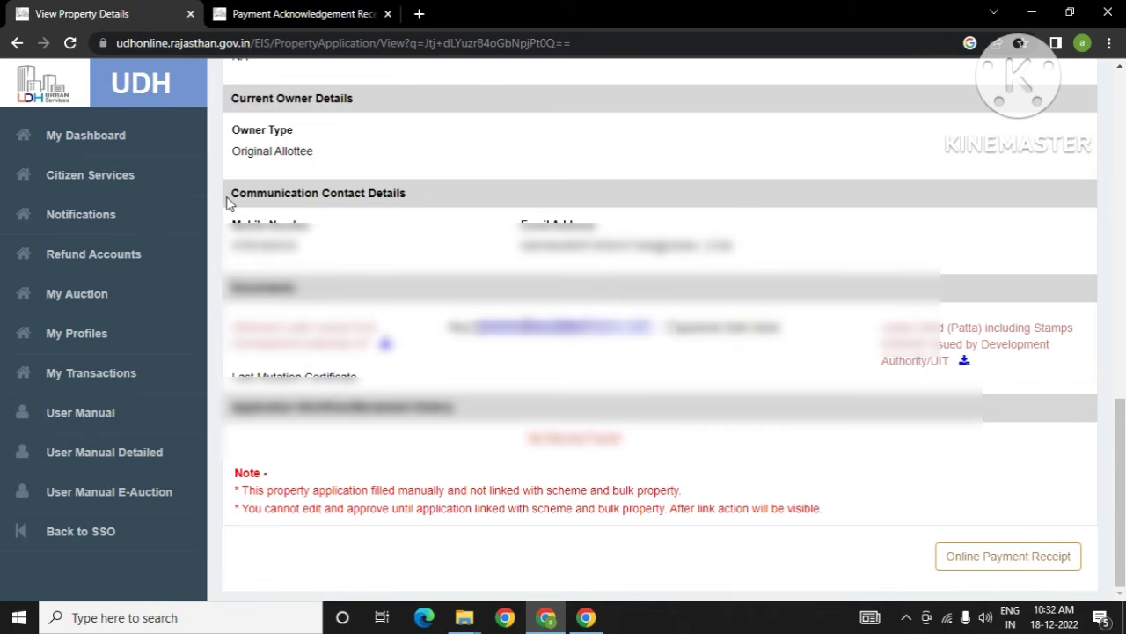
pyautogui.click(103, 150)
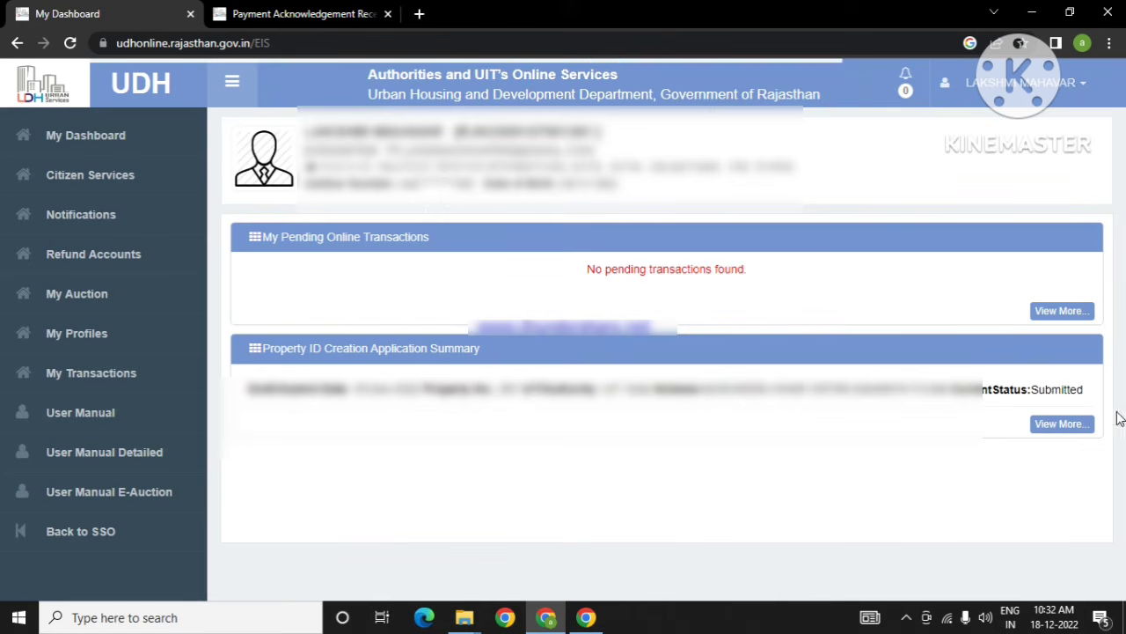
pyautogui.click(1069, 427)
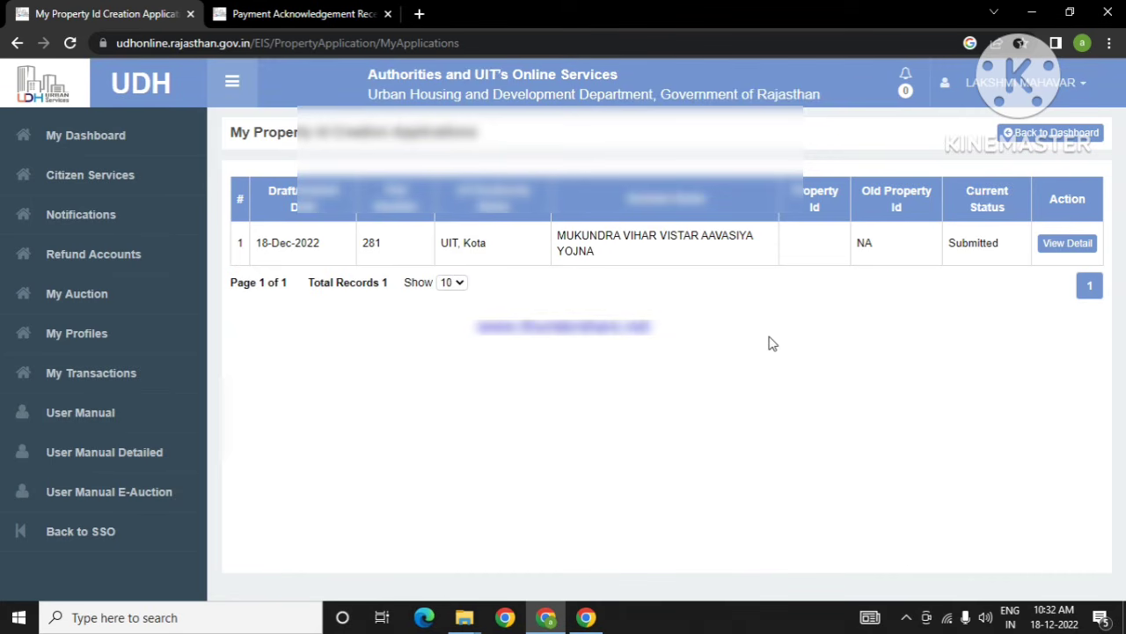
pyautogui.click(1075, 246)
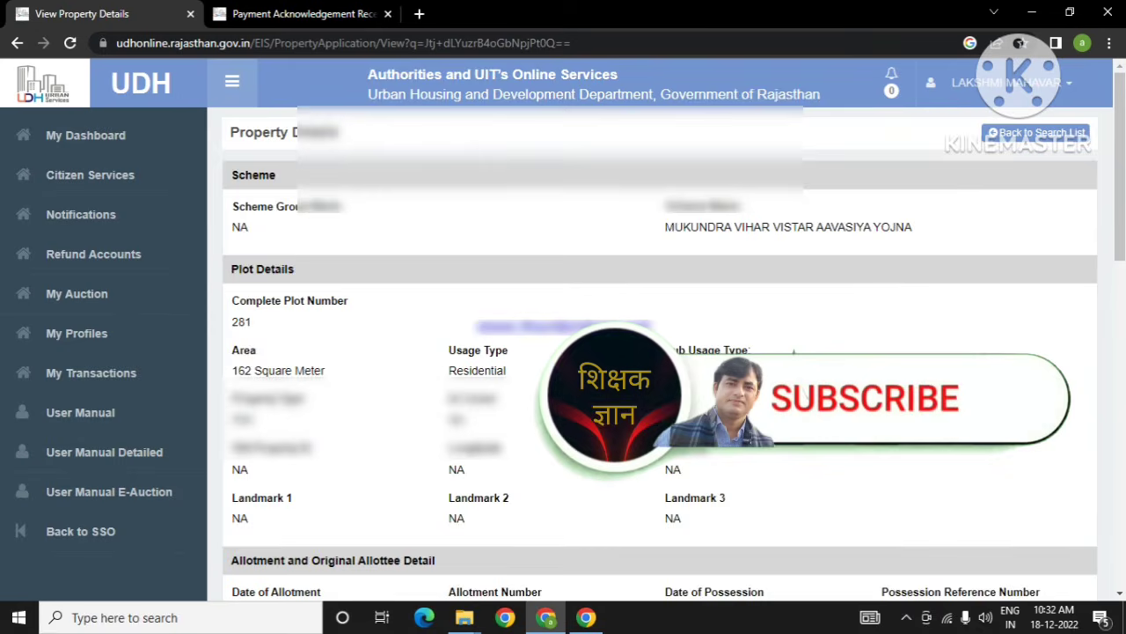
pyautogui.scroll(-10, 651, 352)
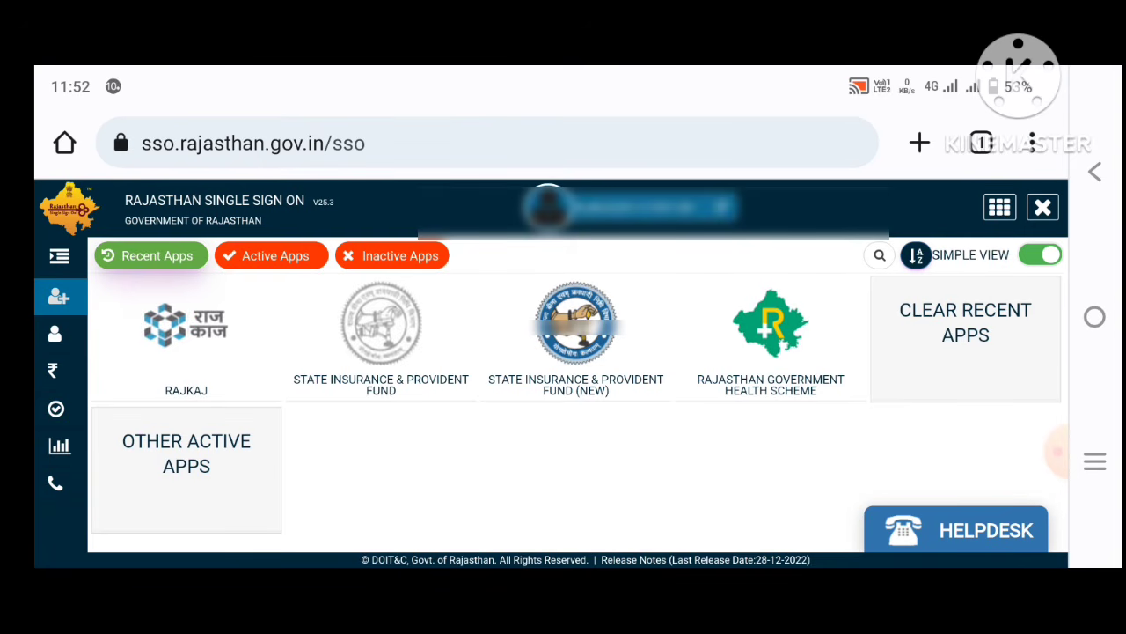
# Step: Launch UDH from the SSO apps and scroll My Dashboard to the Approved, Property Id Generated summary
pyautogui.click(54, 334)
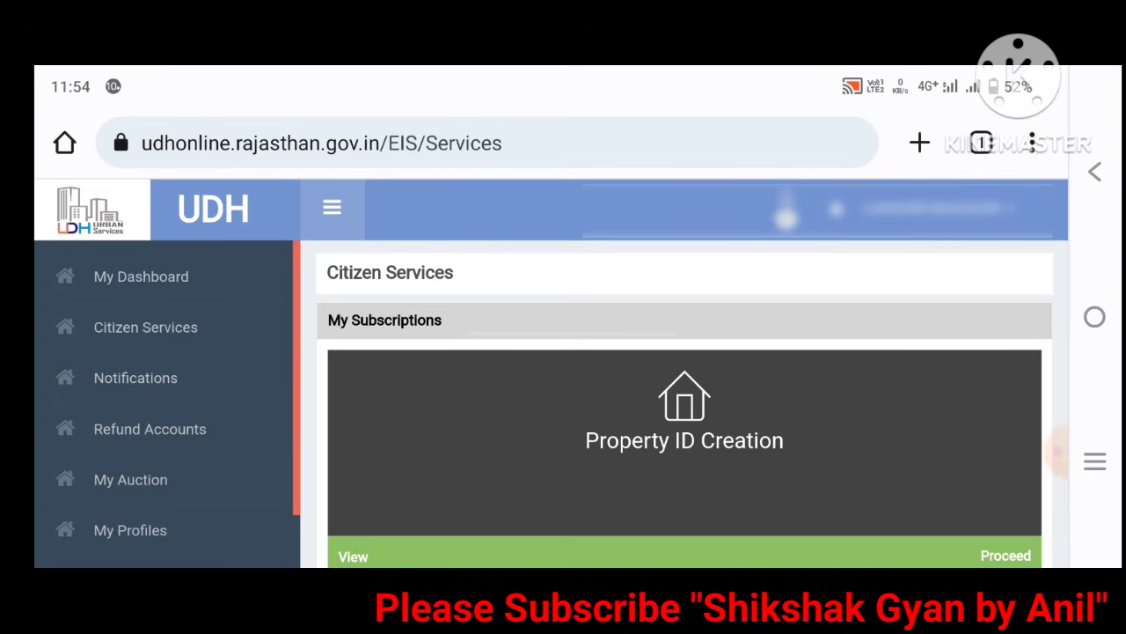
pyautogui.scroll(-4, 167, 530)
pyautogui.scroll(4, 167, 352)
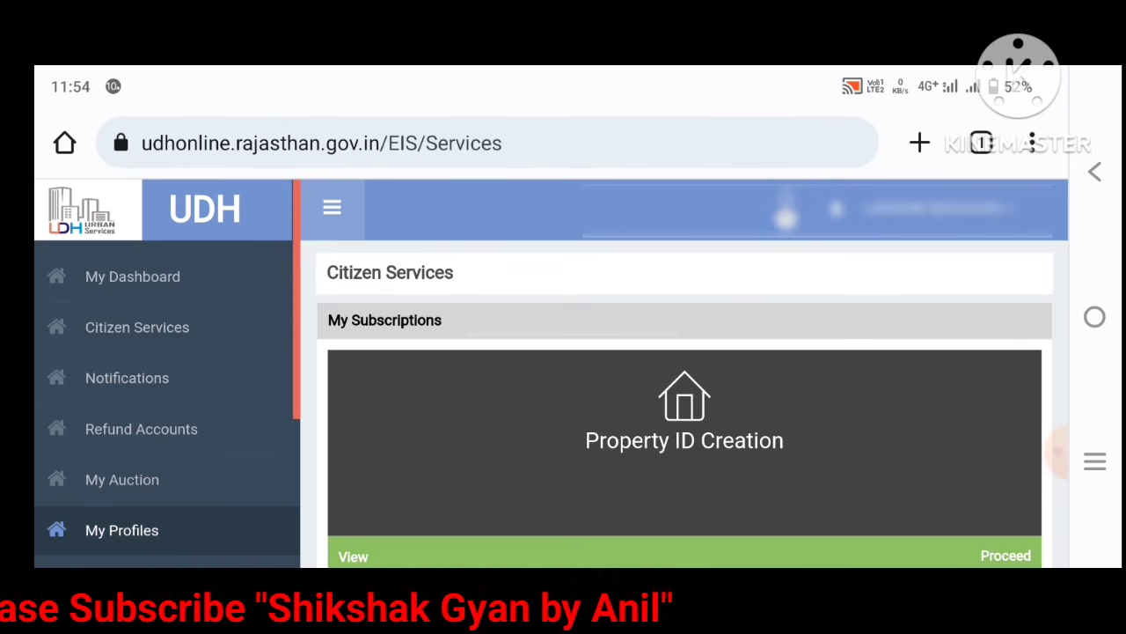
pyautogui.click(132, 276)
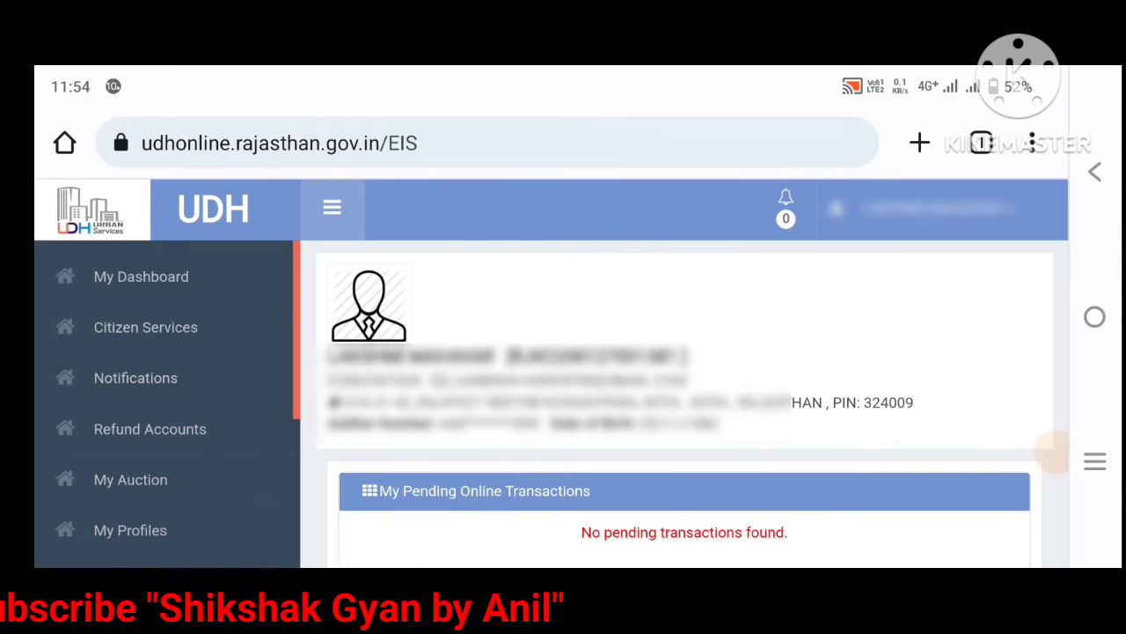
pyautogui.scroll(-1, 563, 352)
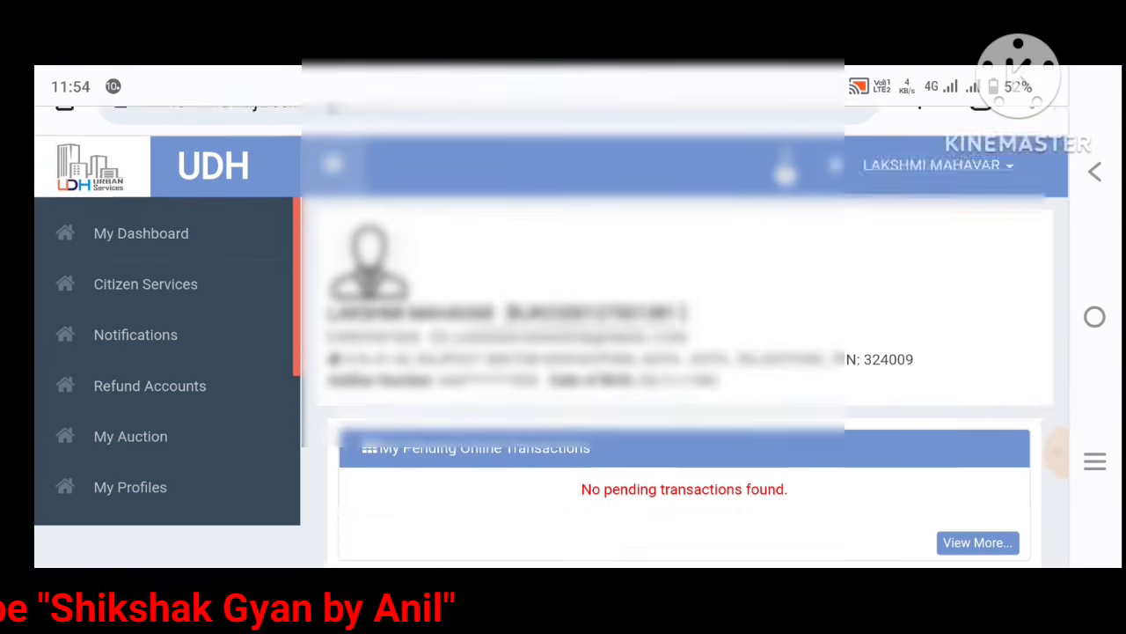
pyautogui.scroll(-5, 686, 352)
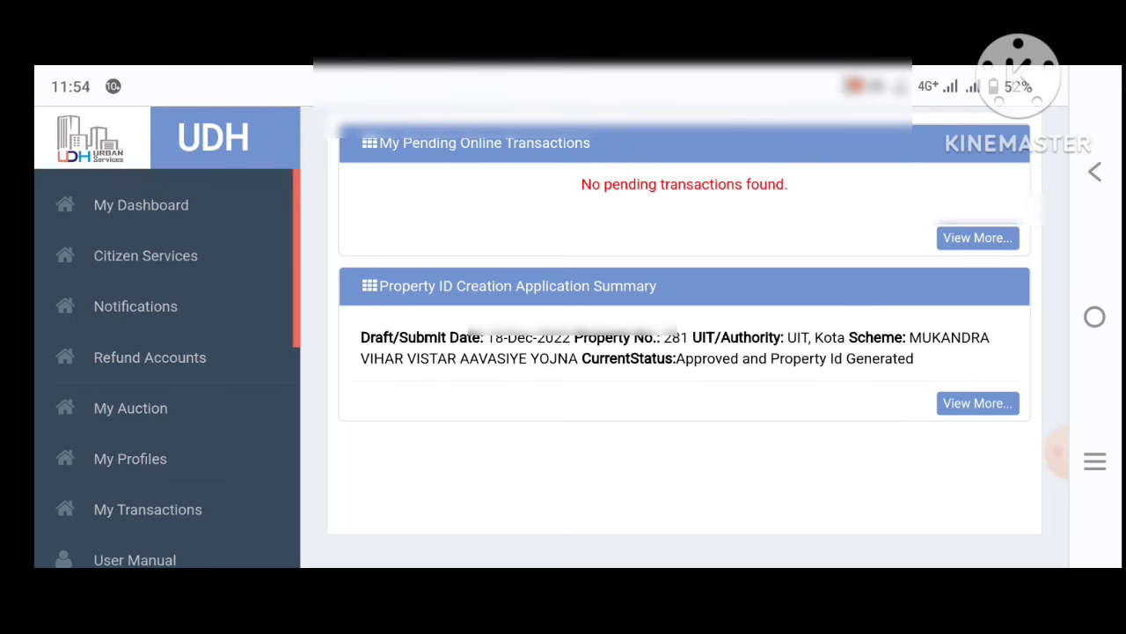
# Step: Open the approved plot 281 application's details from the full application list, with the sidebar collapsed
pyautogui.click(978, 403)
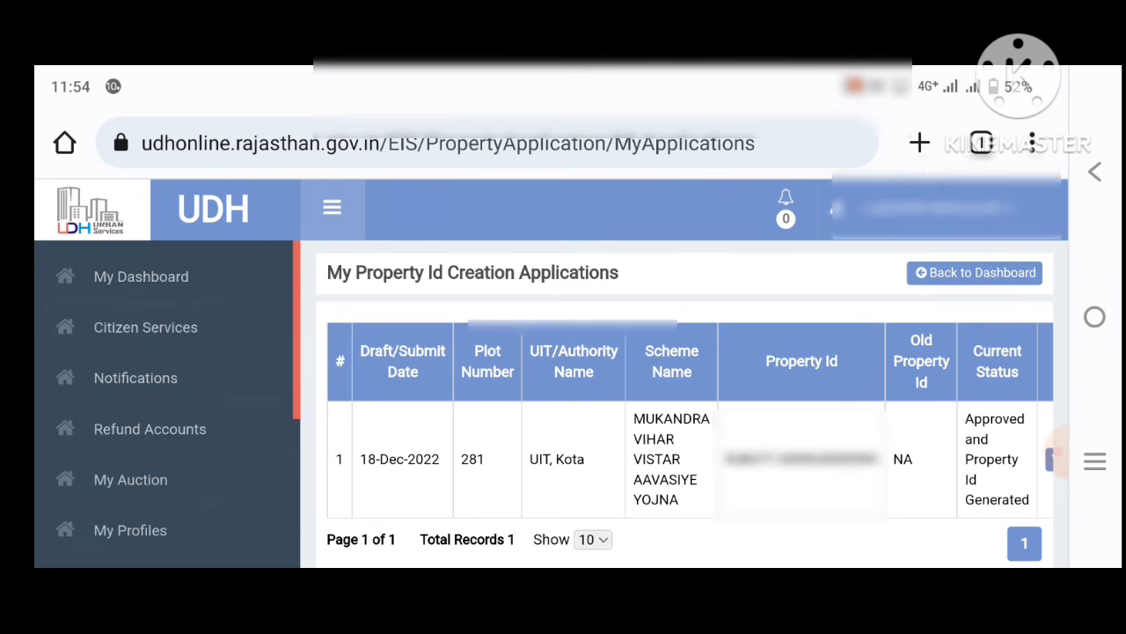
pyautogui.scroll(-3, 686, 396)
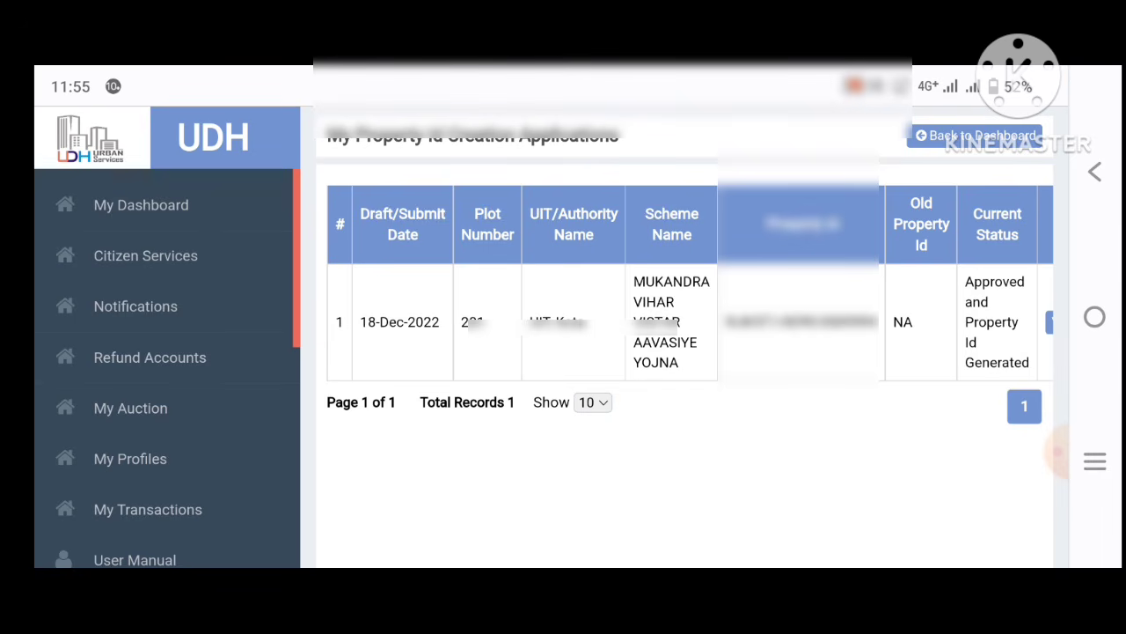
pyautogui.scroll(2, 616, 352)
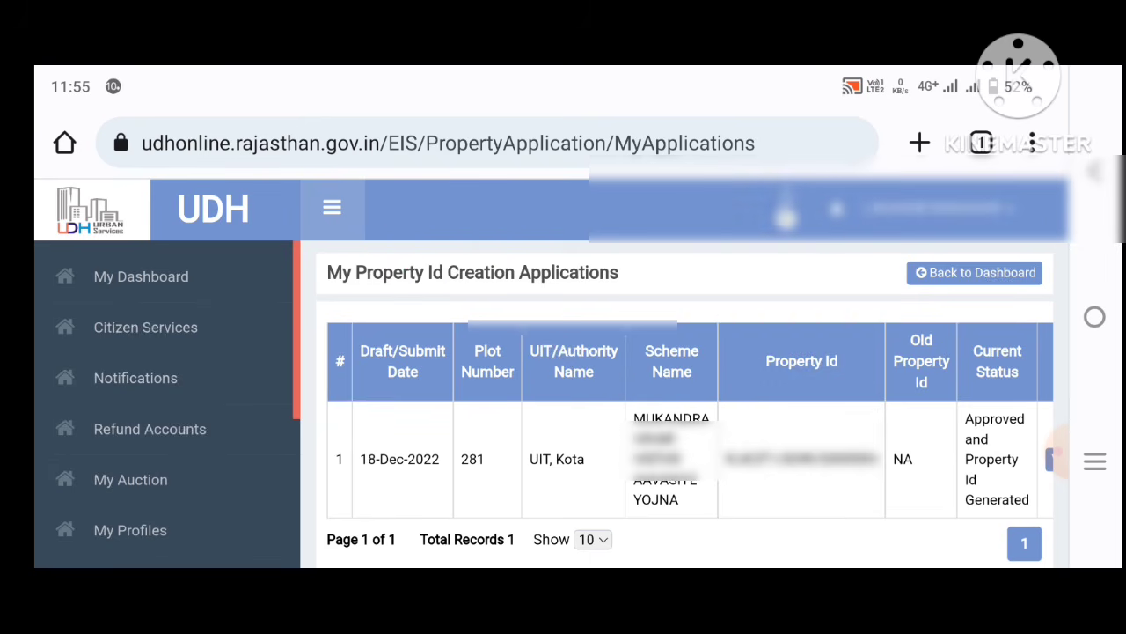
pyautogui.click(332, 207)
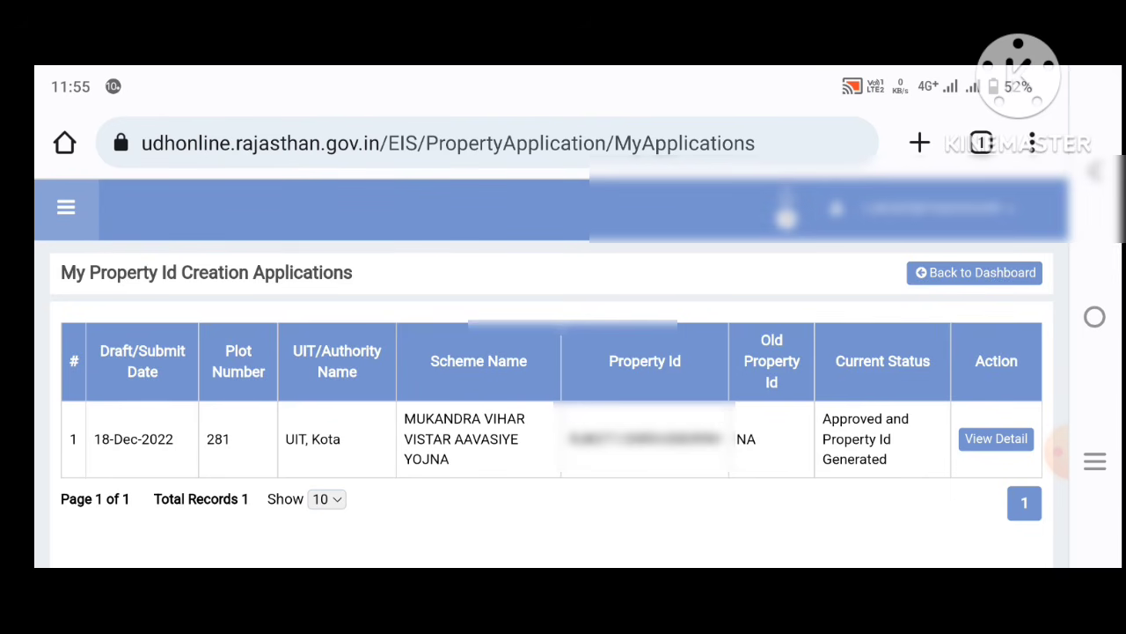
pyautogui.click(996, 438)
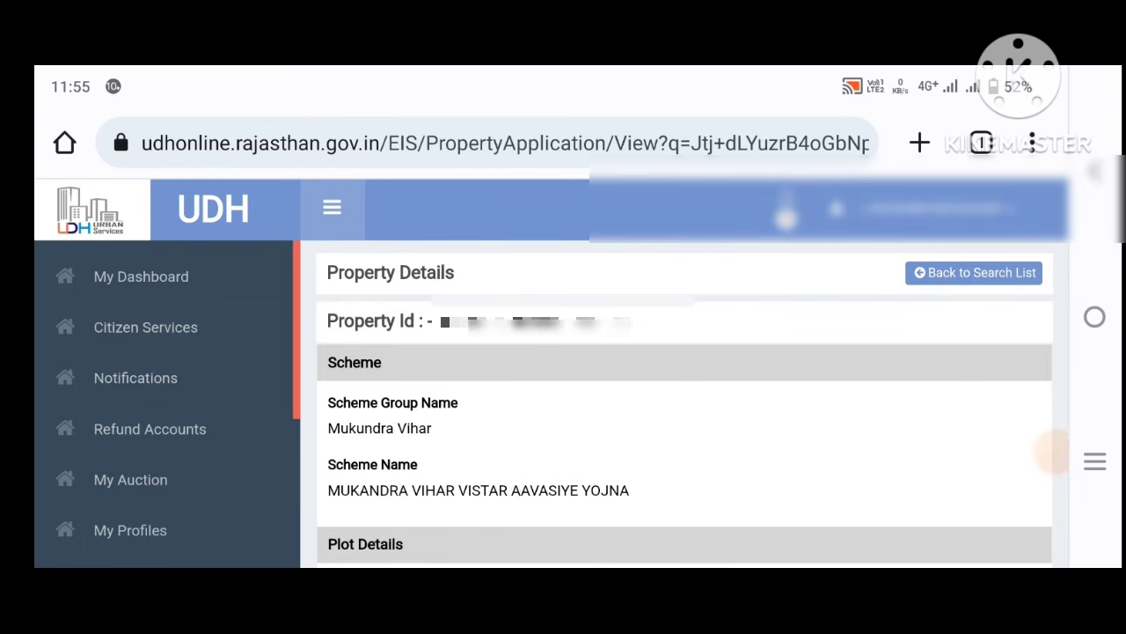
# Step: Scroll the plot 281 details to the 22-December-2022 approval entry and Property Id Certificate button
pyautogui.click(332, 208)
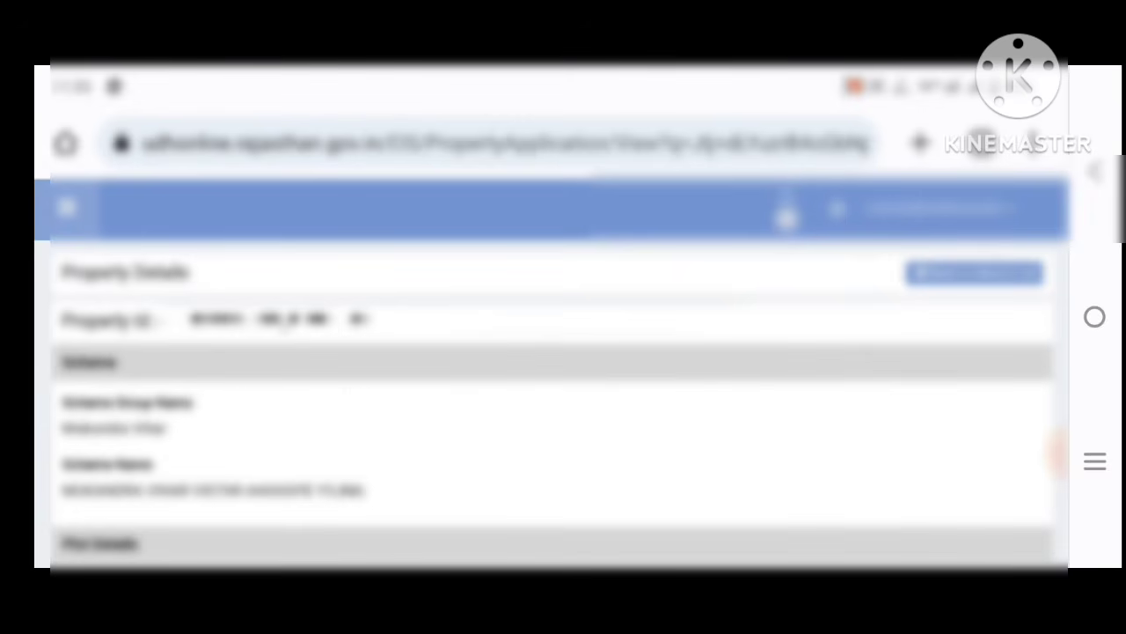
pyautogui.scroll(-20, 552, 373)
pyautogui.scroll(4, 551, 373)
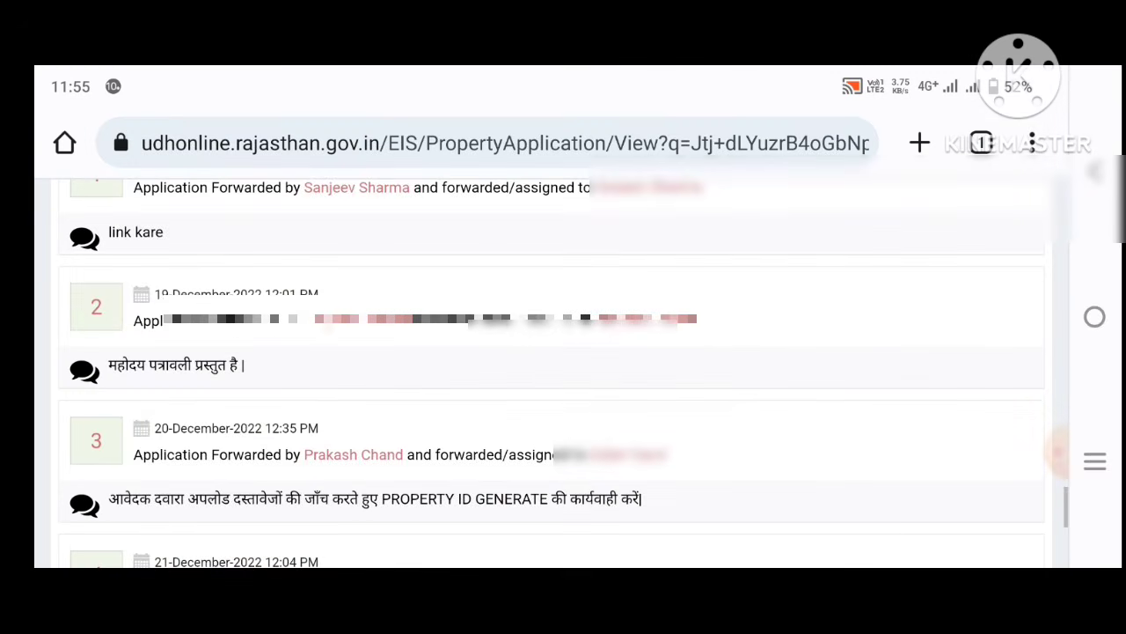
pyautogui.scroll(3, 552, 373)
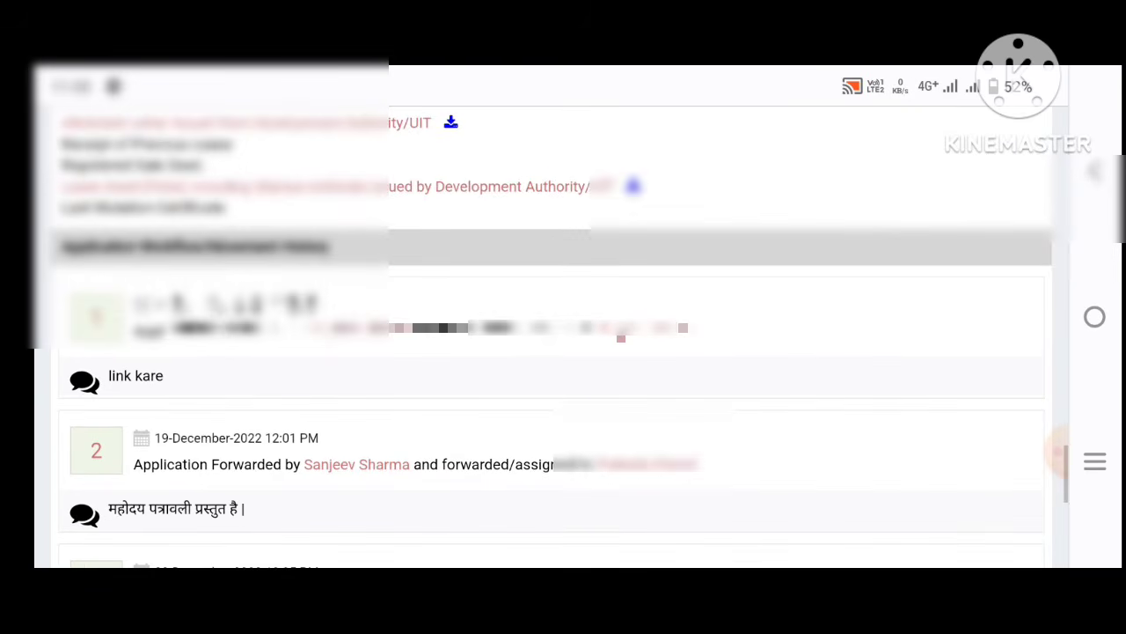
pyautogui.scroll(-1, 552, 337)
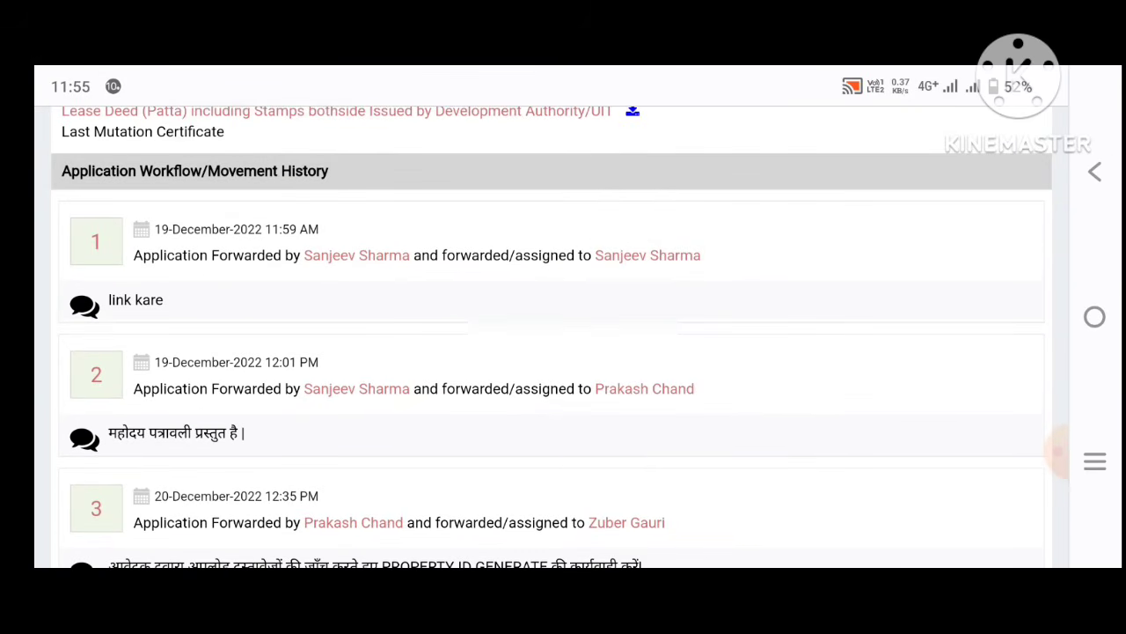
pyautogui.scroll(-4, 552, 374)
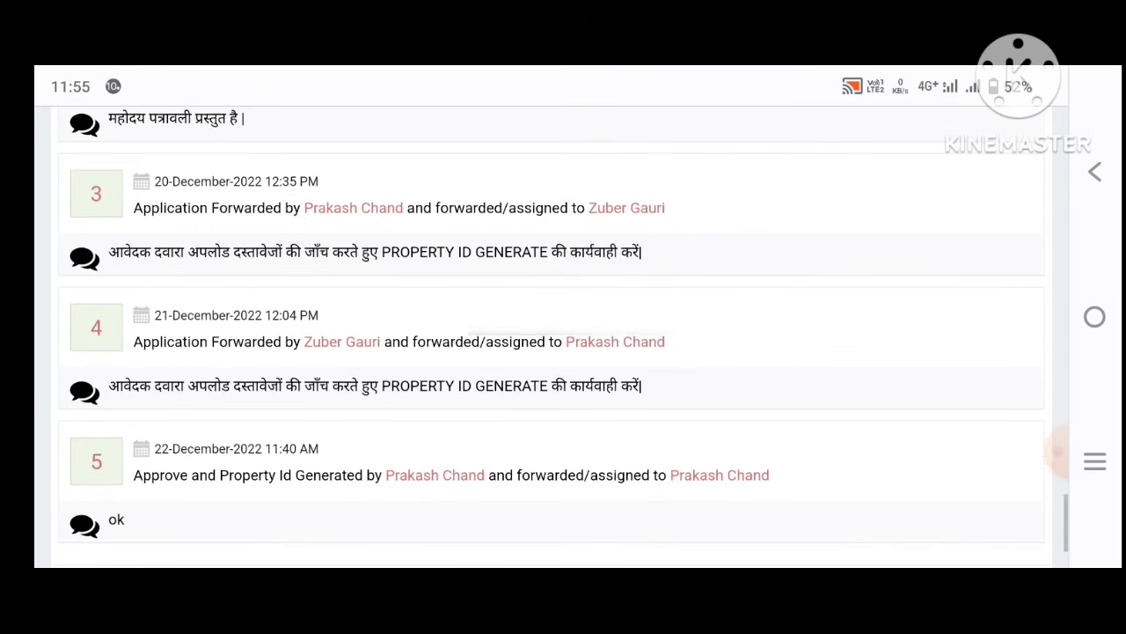
pyautogui.scroll(-1, 551, 337)
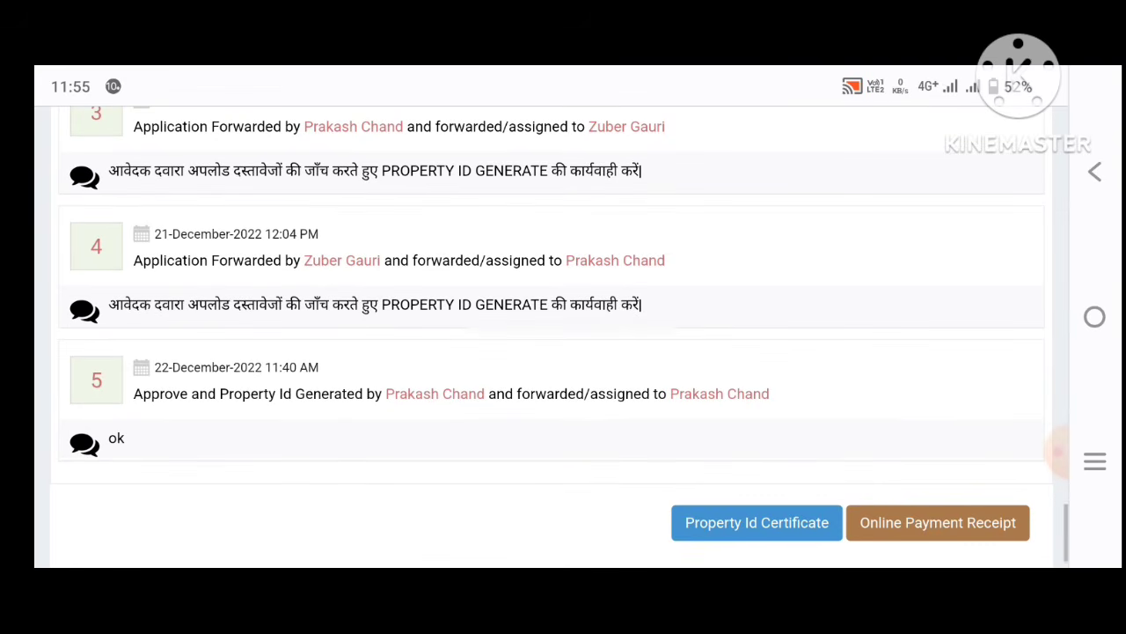